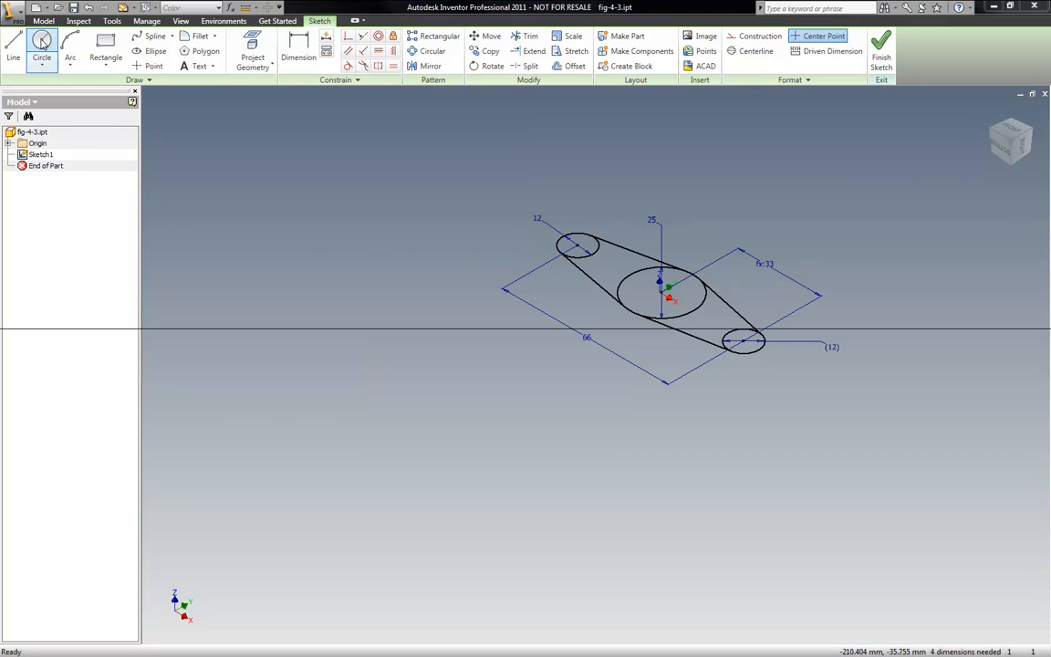
- Sketch three circles in a diagonal row: a small one, a large one down-right of it, and a medium one beyond
left_click(42, 43)
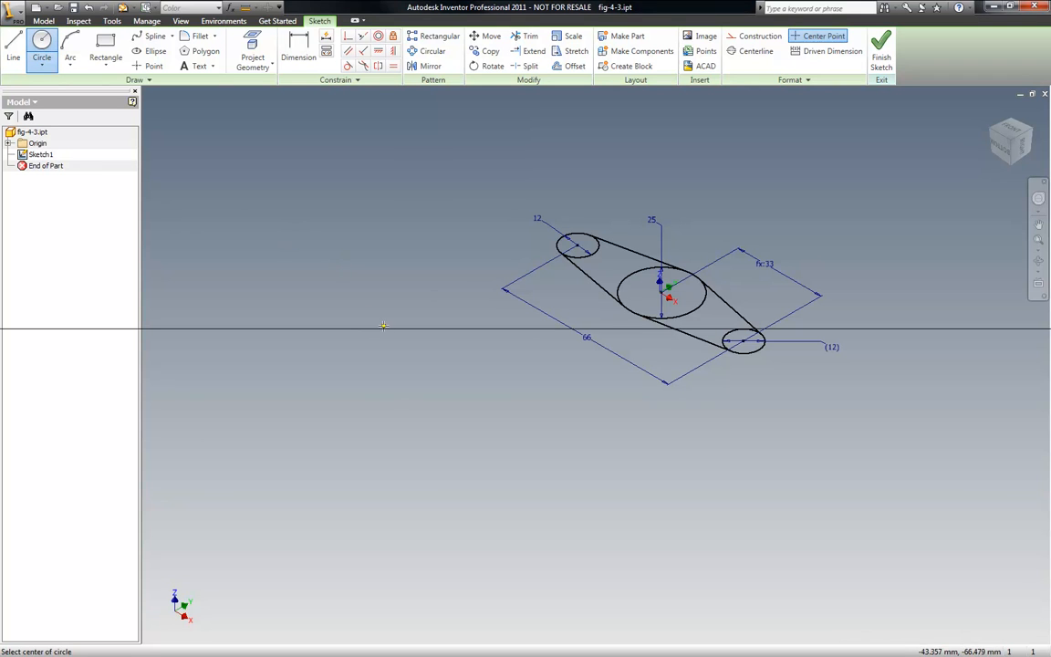
left_click(310, 391)
left_click(346, 389)
scroll(371, 408, "down", 5)
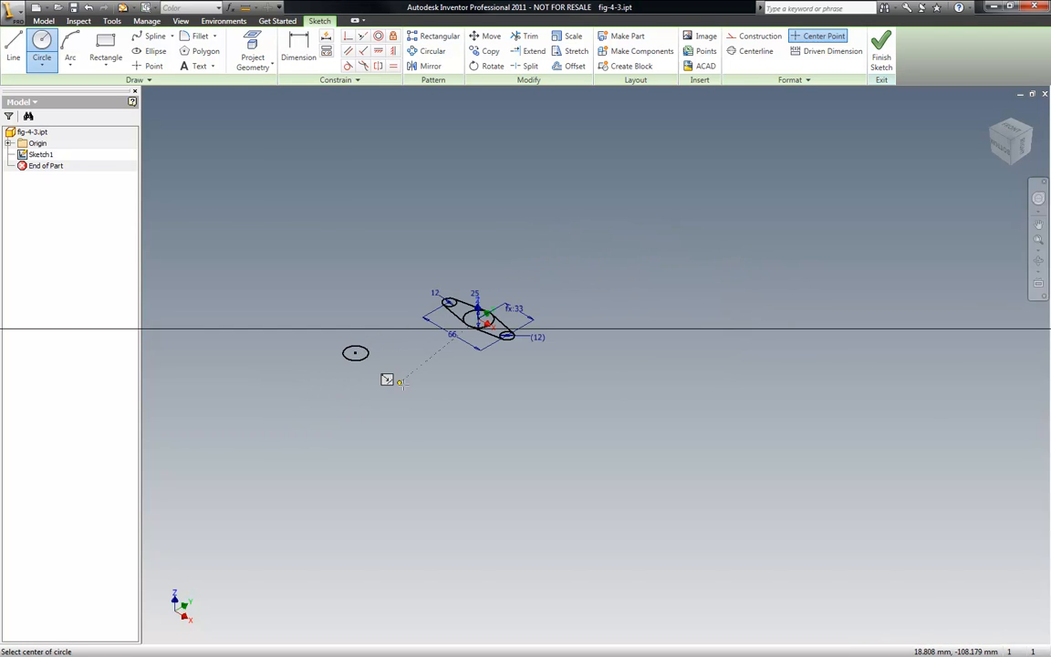
scroll(387, 378, "up", 3)
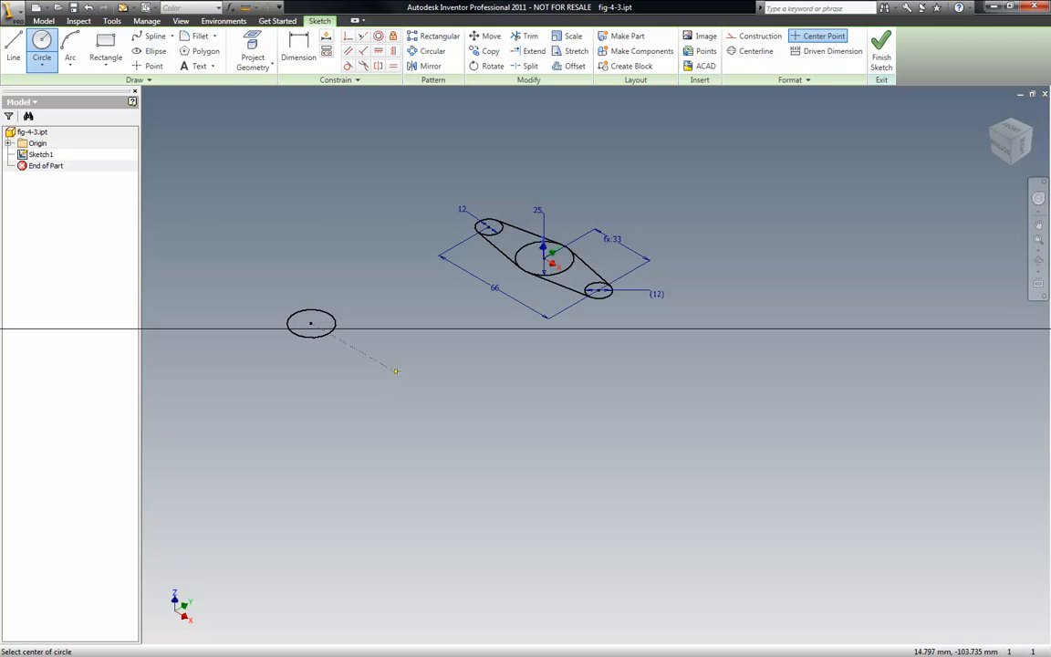
left_click(396, 370)
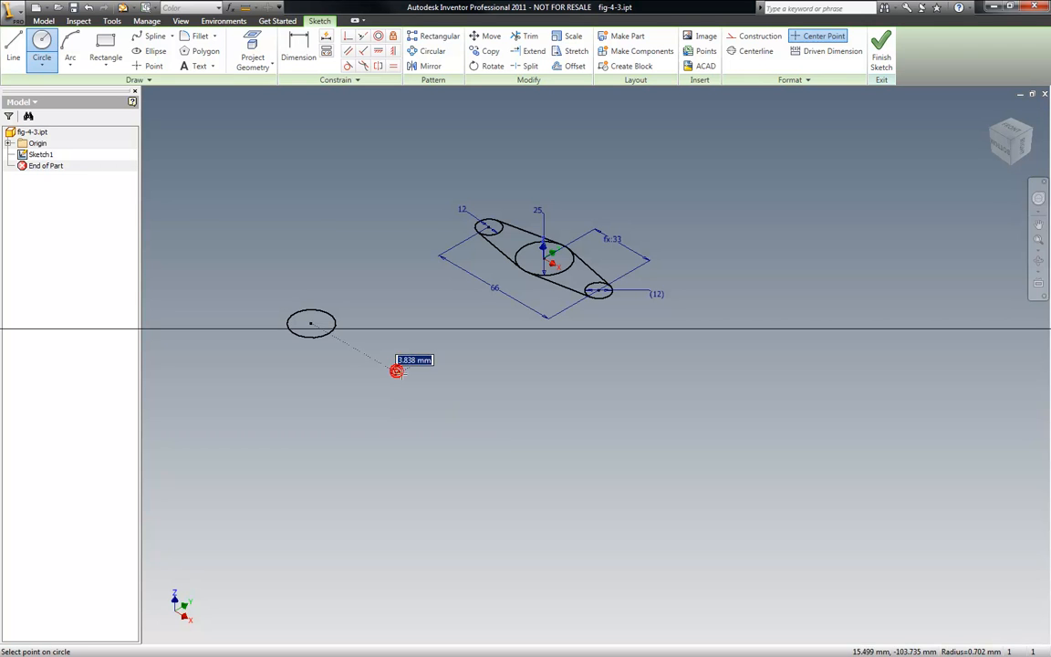
left_click(442, 389)
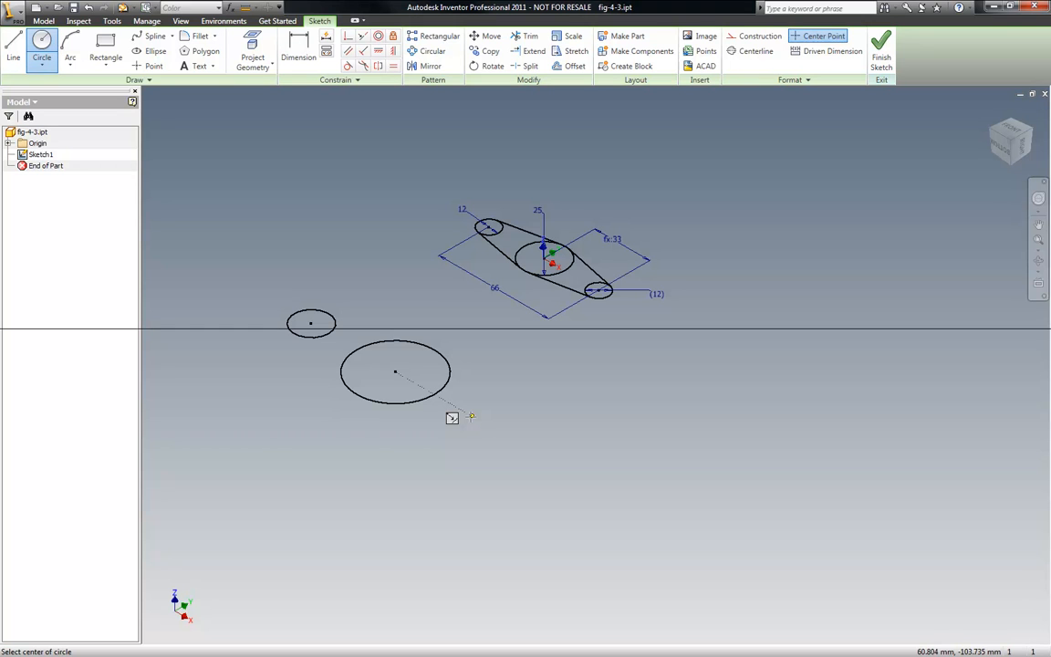
left_click(474, 418)
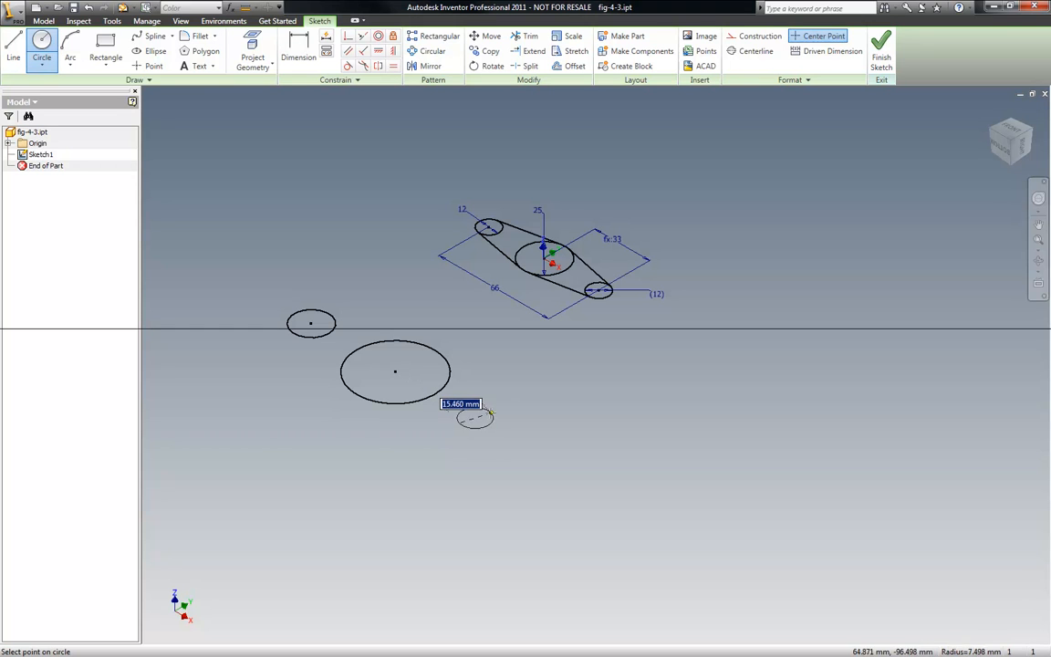
left_click(499, 405)
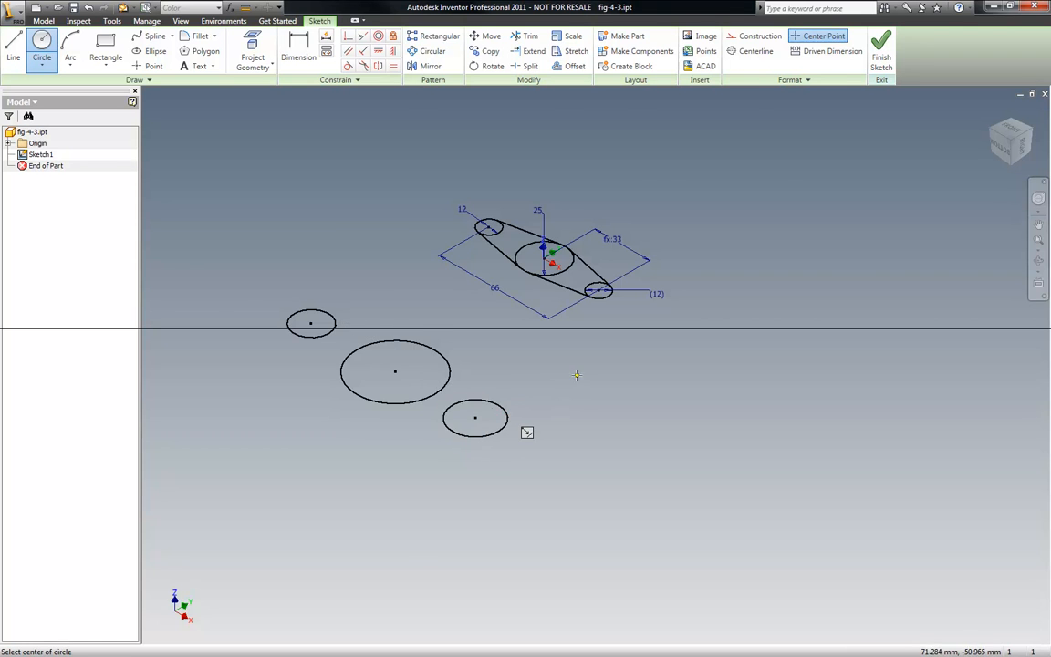
- Dimension the distance between the small circle's center and the lower circle's center as 66 mm
scroll(577, 375, "up", 3)
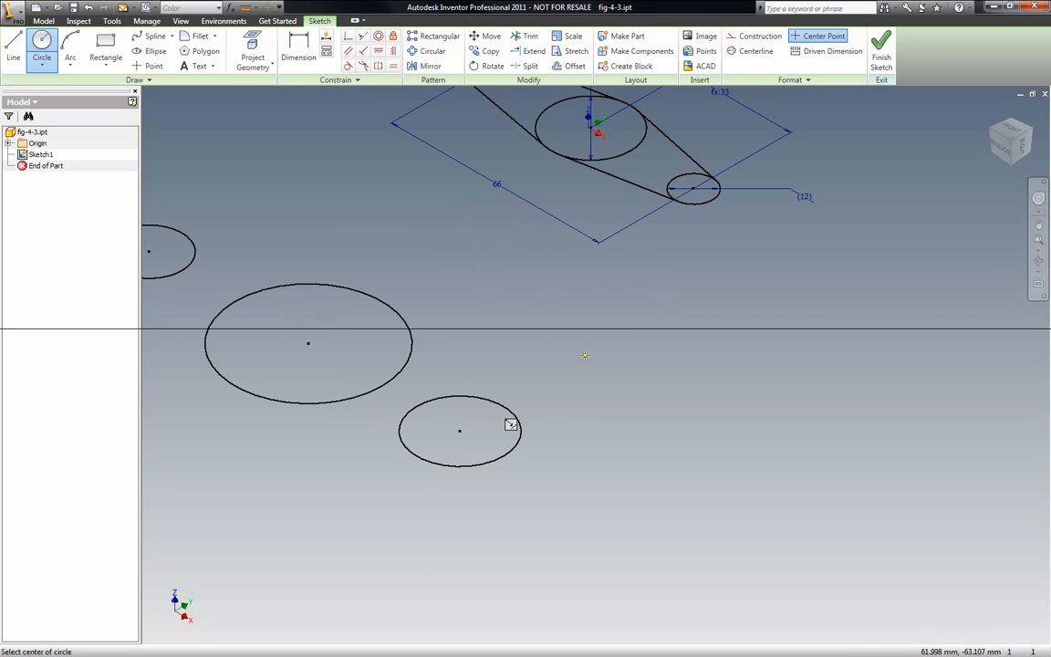
scroll(585, 355, "down", 2)
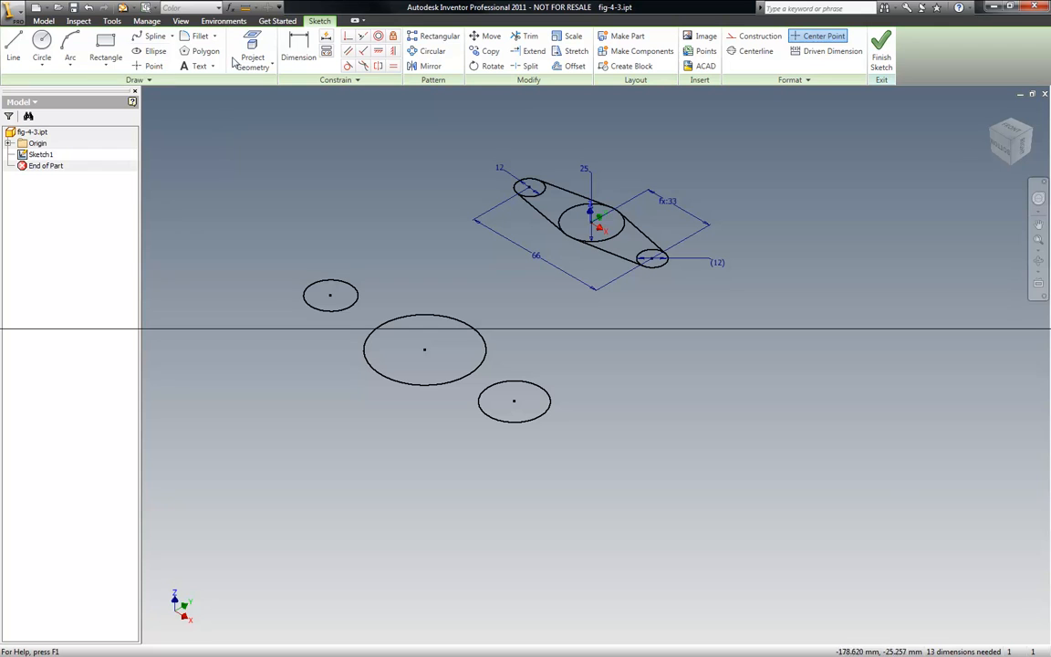
left_click(299, 48)
left_click(331, 300)
left_click(505, 408)
left_click(294, 452)
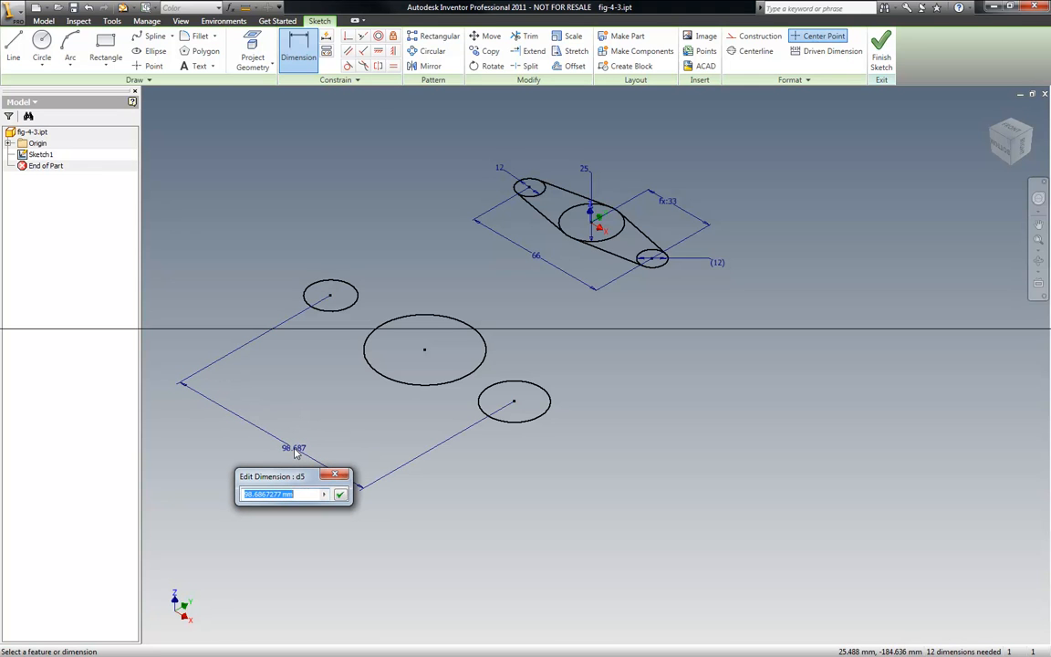
type("66")
key("Return")
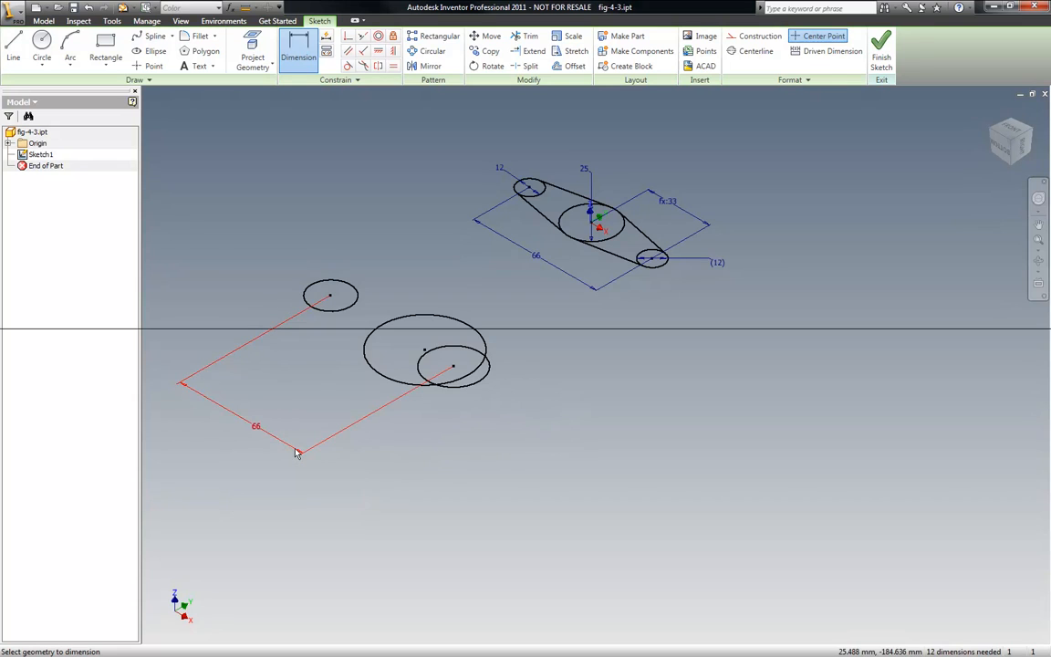
- Dimension the distance between the large circle's center and the lower circle's center as d1/2
scroll(475, 208, "up", 5)
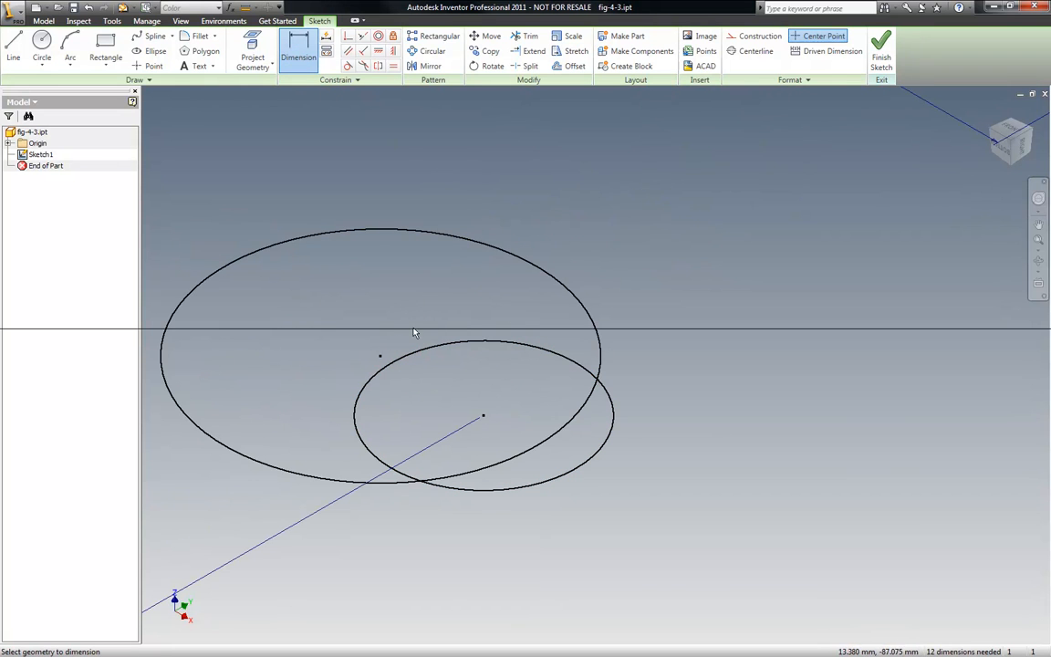
left_click(380, 356)
left_click(484, 416)
left_click(676, 255)
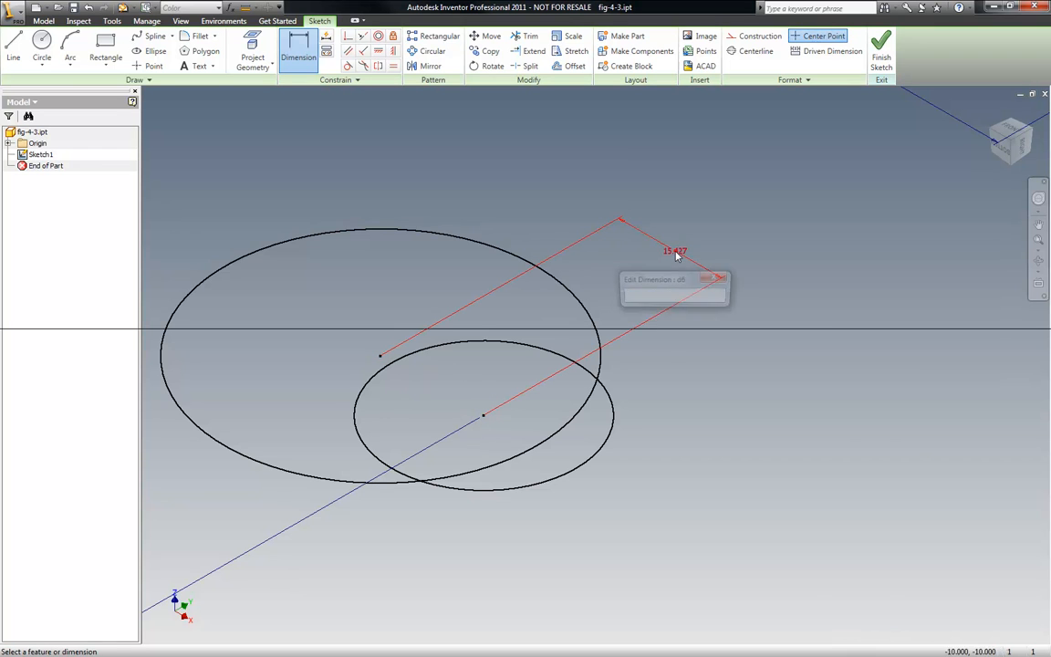
type("d1/")
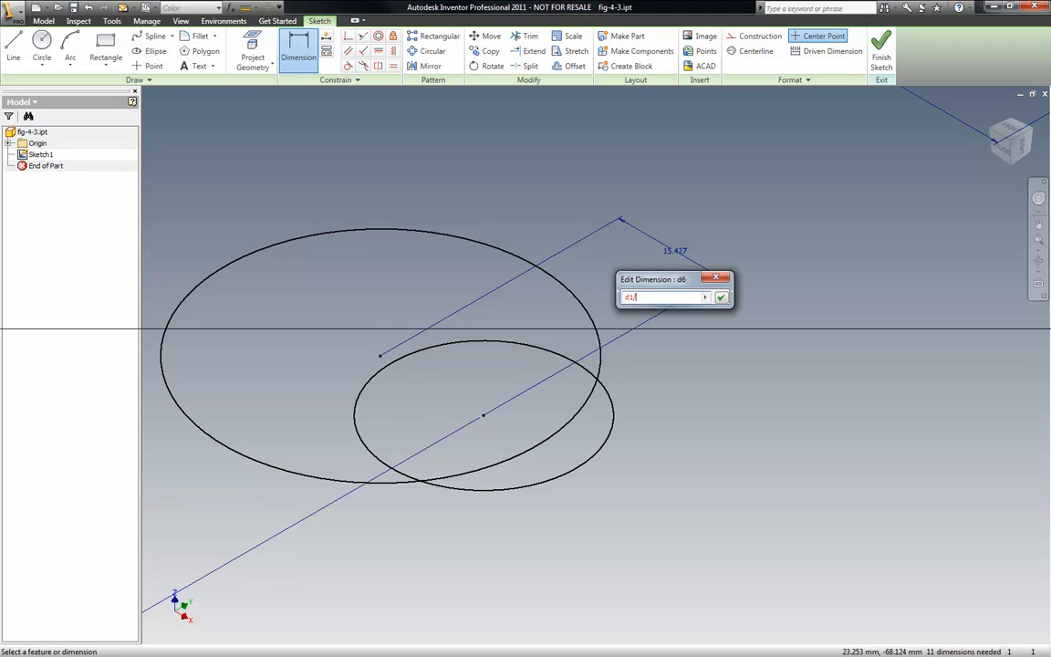
type("2")
key("Return")
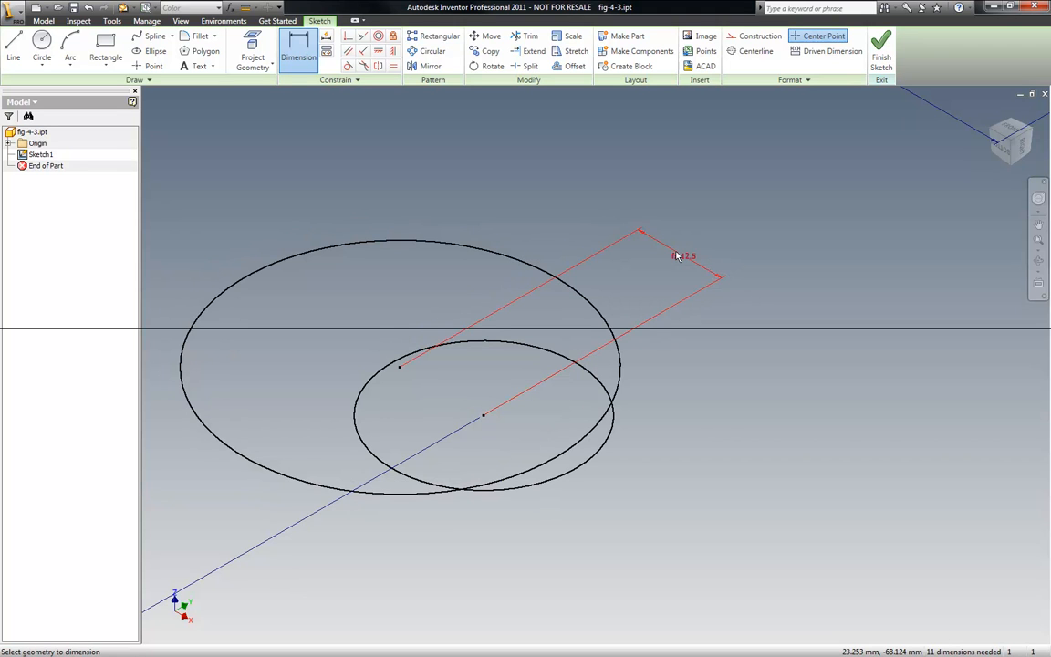
- Open the 66 mm dimension to check its parameter name, then close it unchanged
scroll(746, 250, "down", 5)
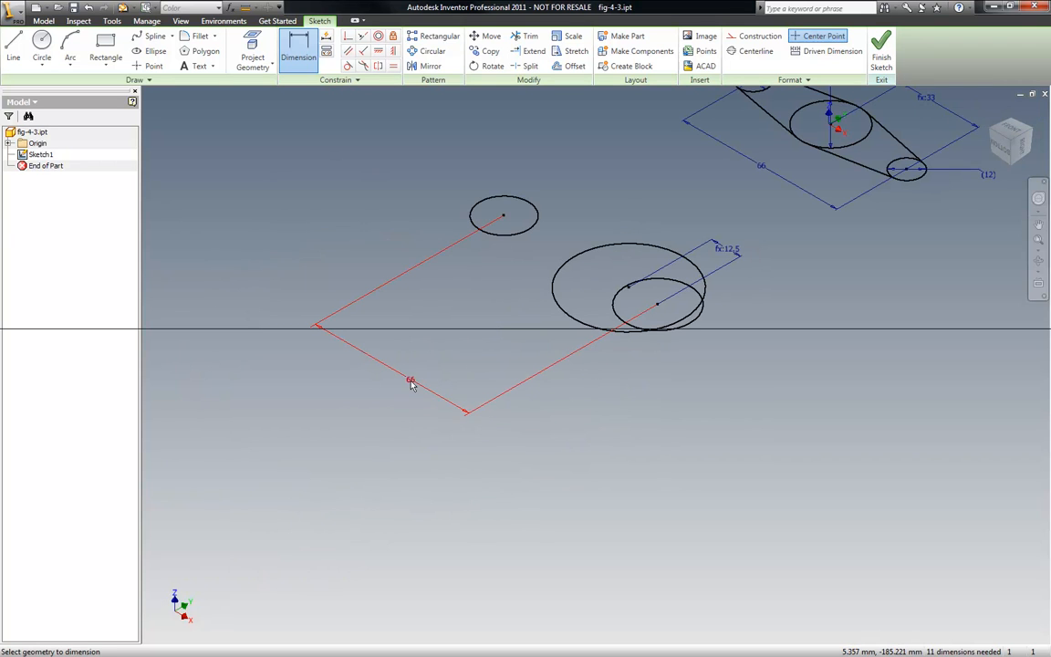
double_click(411, 383)
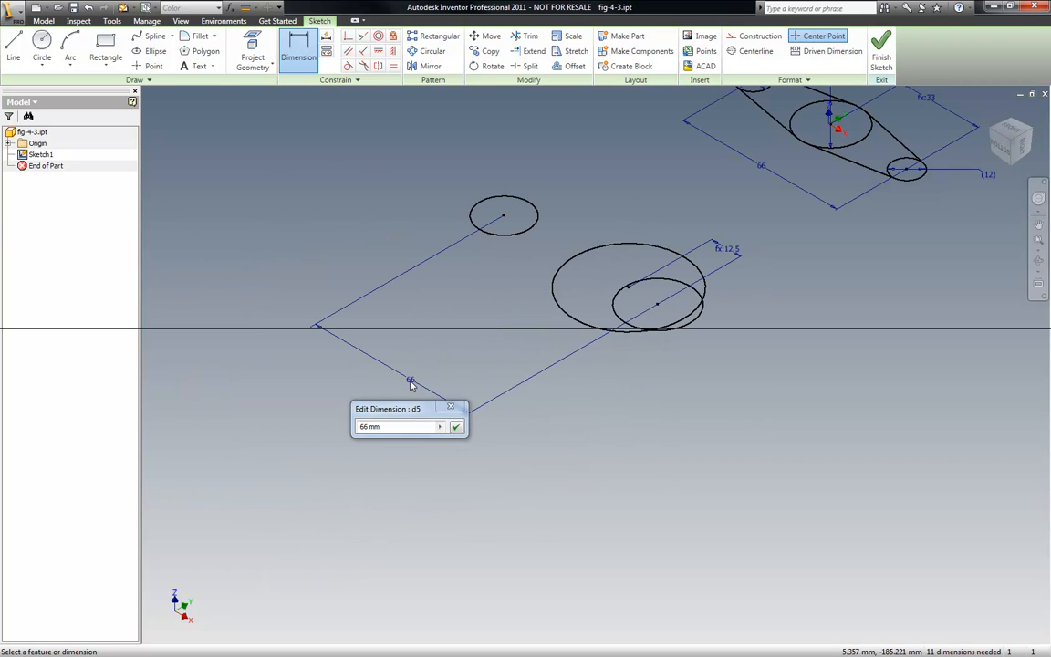
key("Return")
key("Escape")
- Edit the large-to-lower circle dimension's equation to reference the 66 mm dimension's parameter
scroll(730, 248, "up", 10)
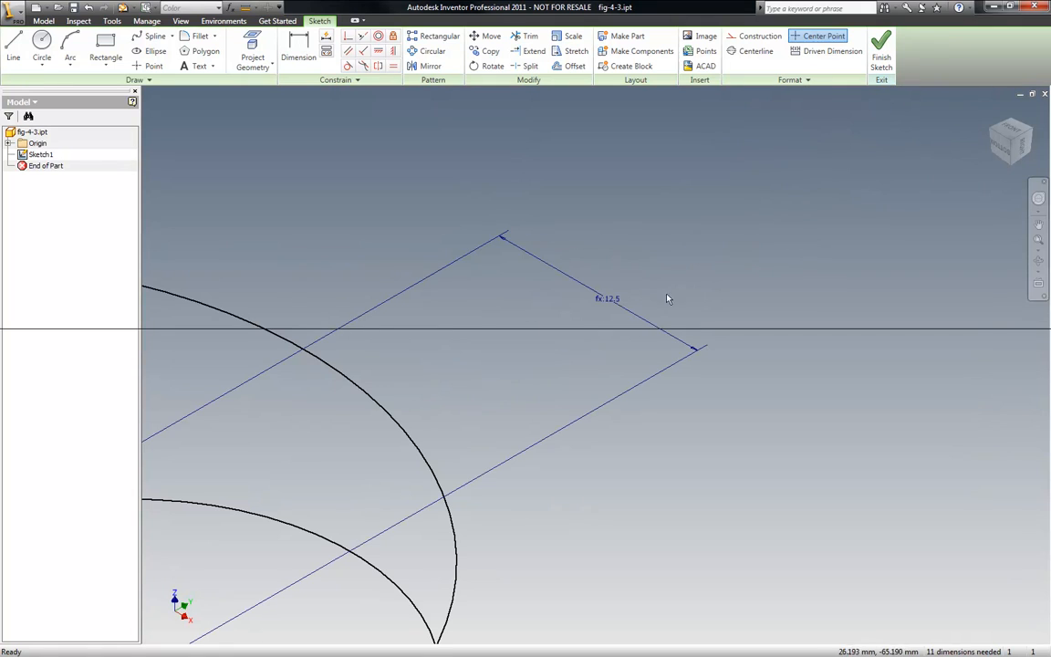
double_click(609, 300)
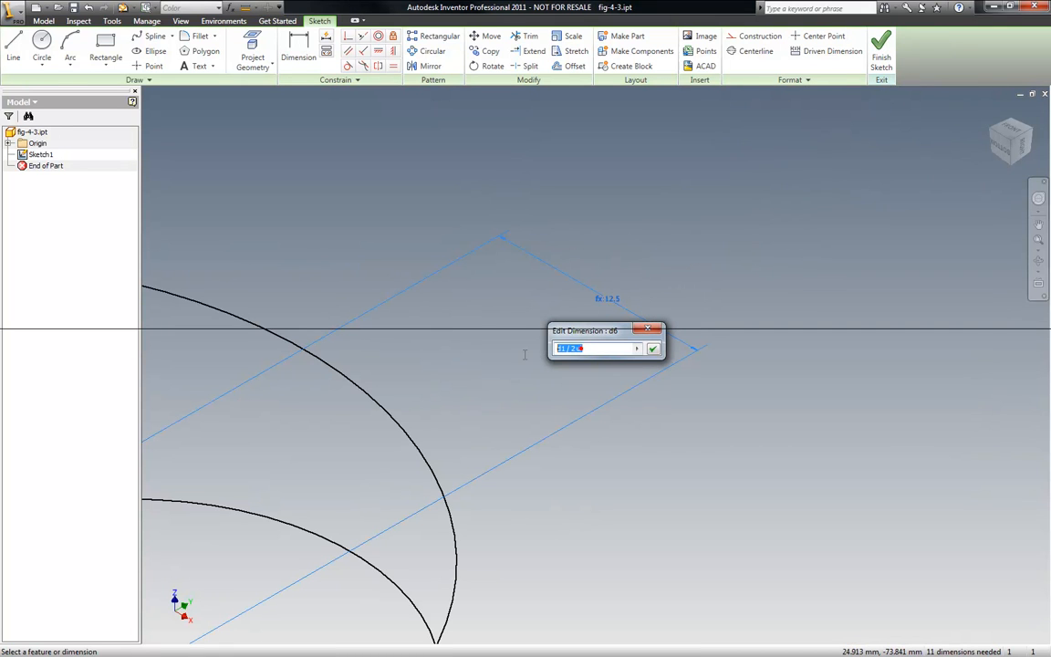
type("d")
key("Return")
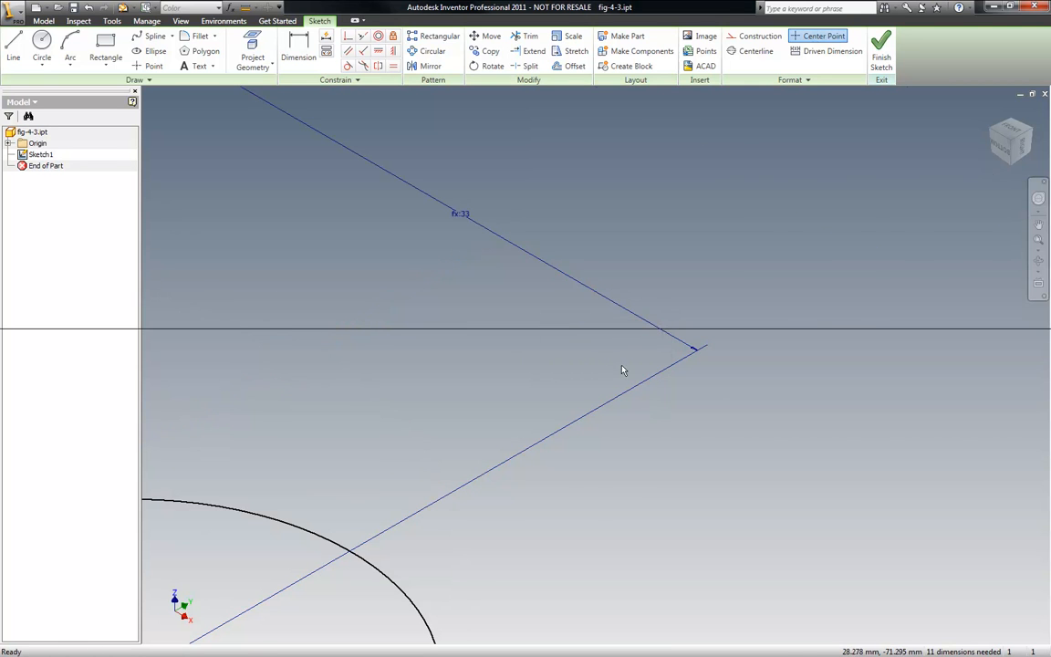
- Dimension the small circle's diameter as 12 mm
scroll(702, 415, "down", 5)
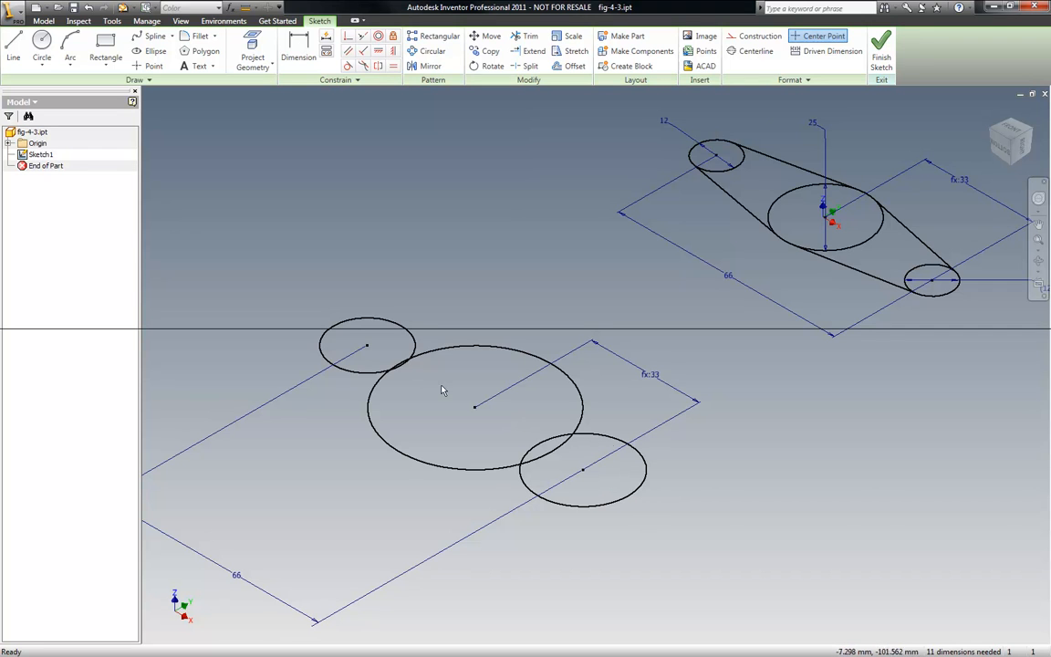
key("d")
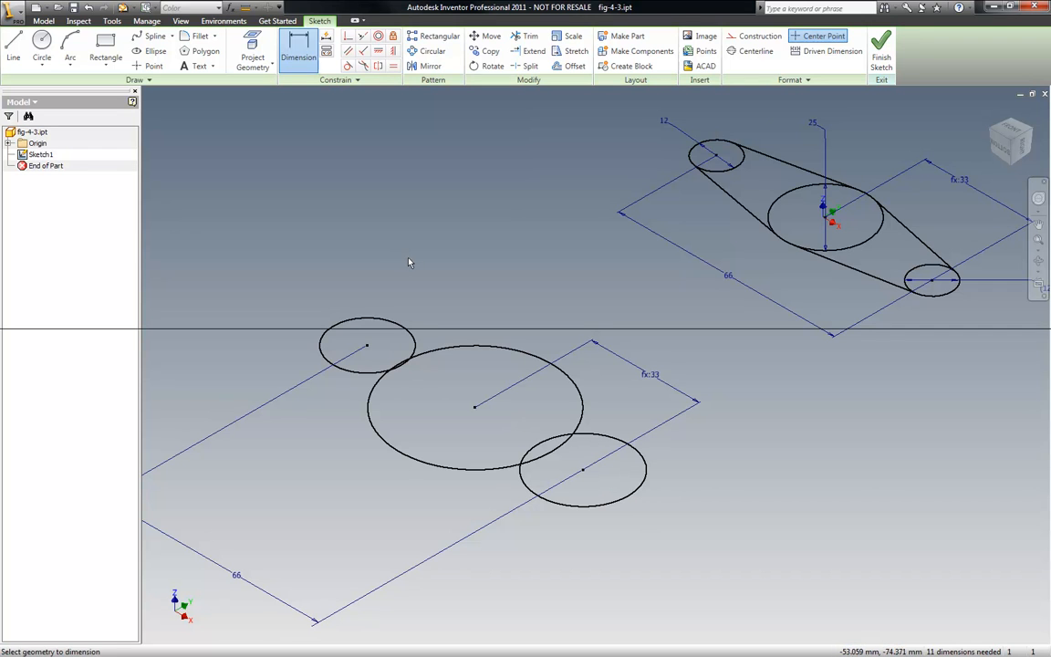
left_click(383, 319)
left_click(406, 254)
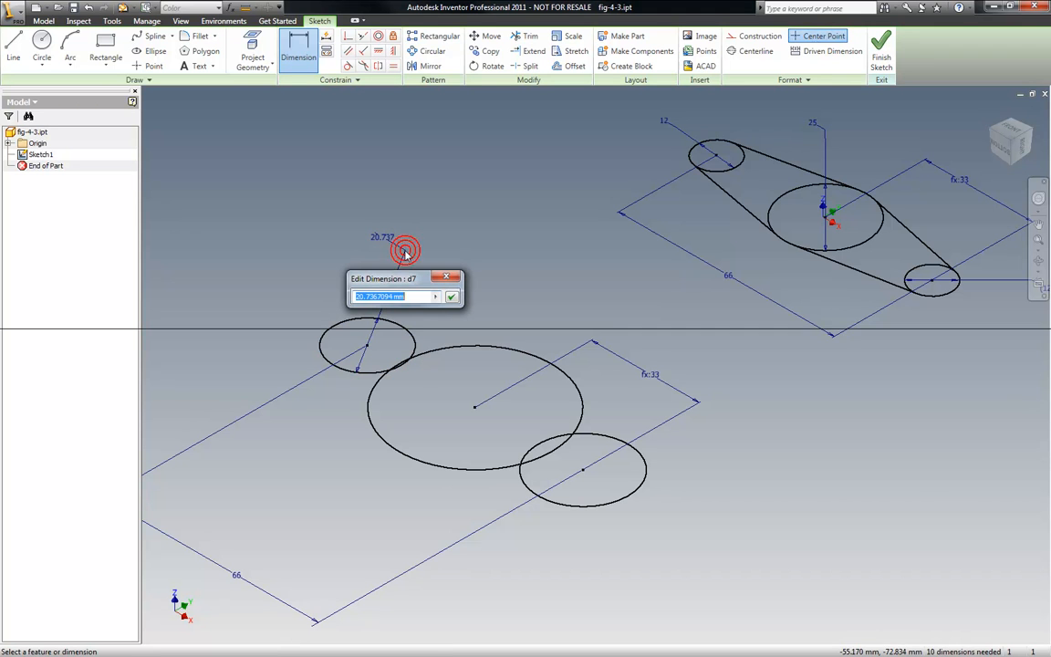
type("12")
key("Return")
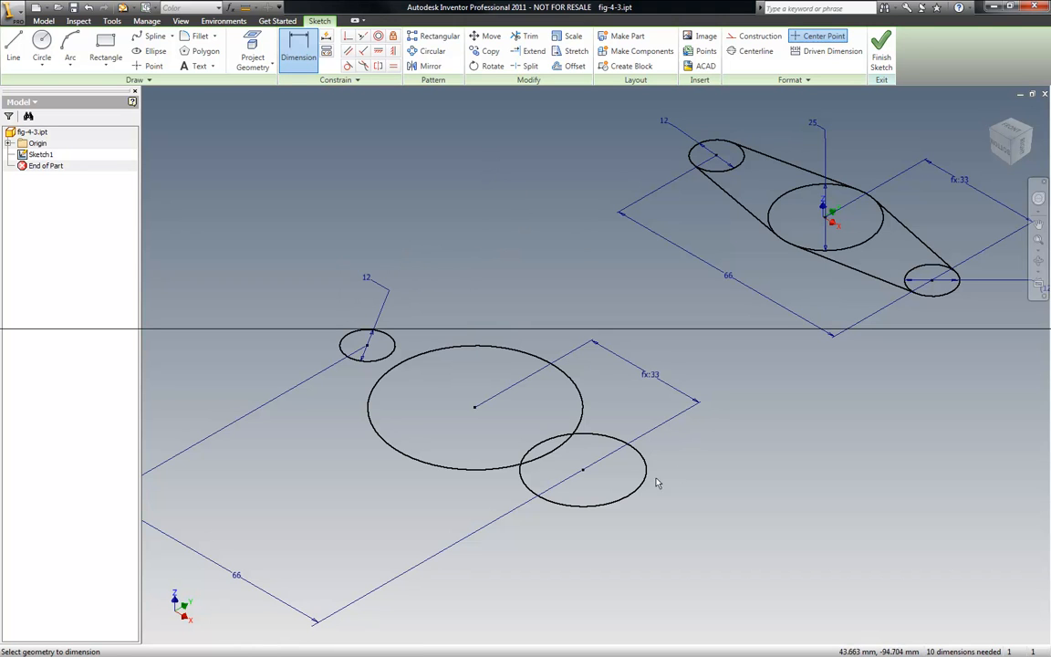
- Apply an Equal constraint between the small circle and the lower circle
left_click(393, 65)
left_click(395, 344)
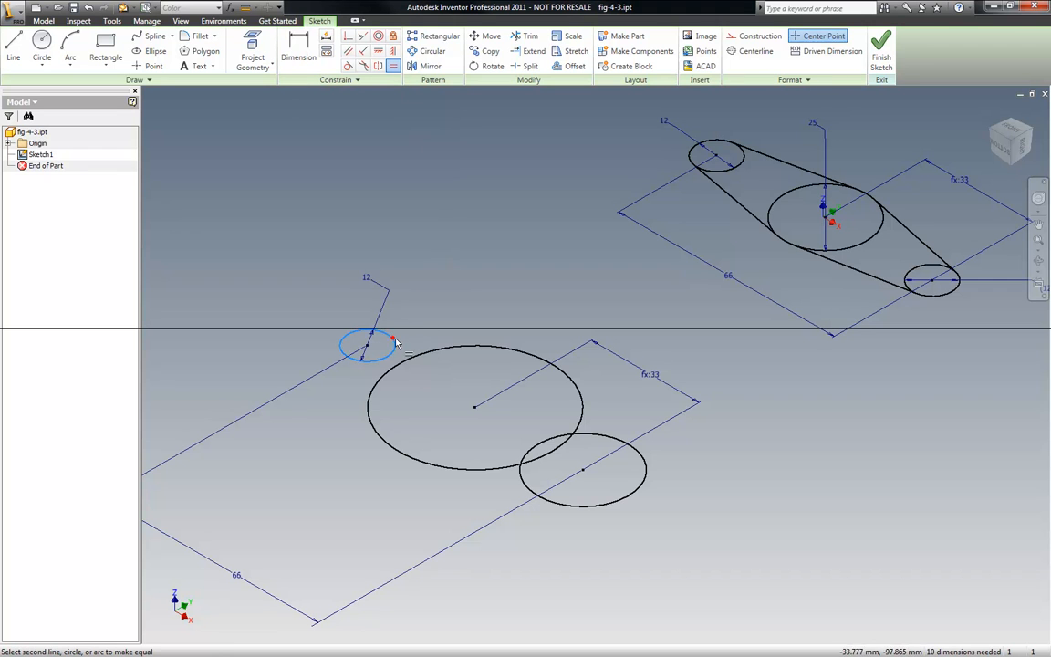
left_click(601, 433)
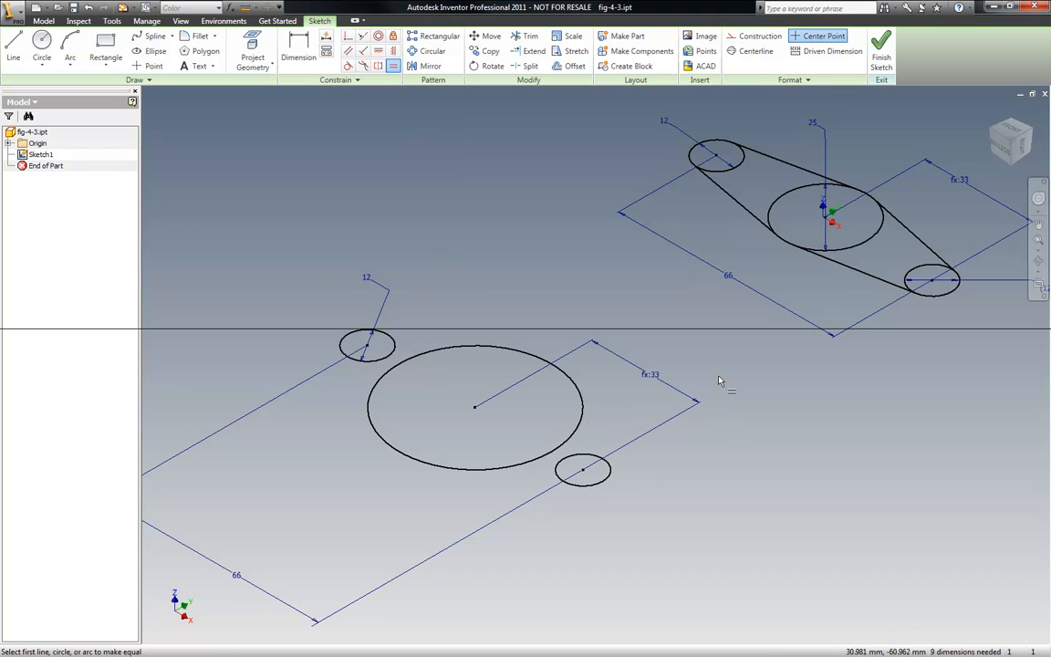
- Try setting the small circle's diameter to 20 mm and undo the change
double_click(366, 277)
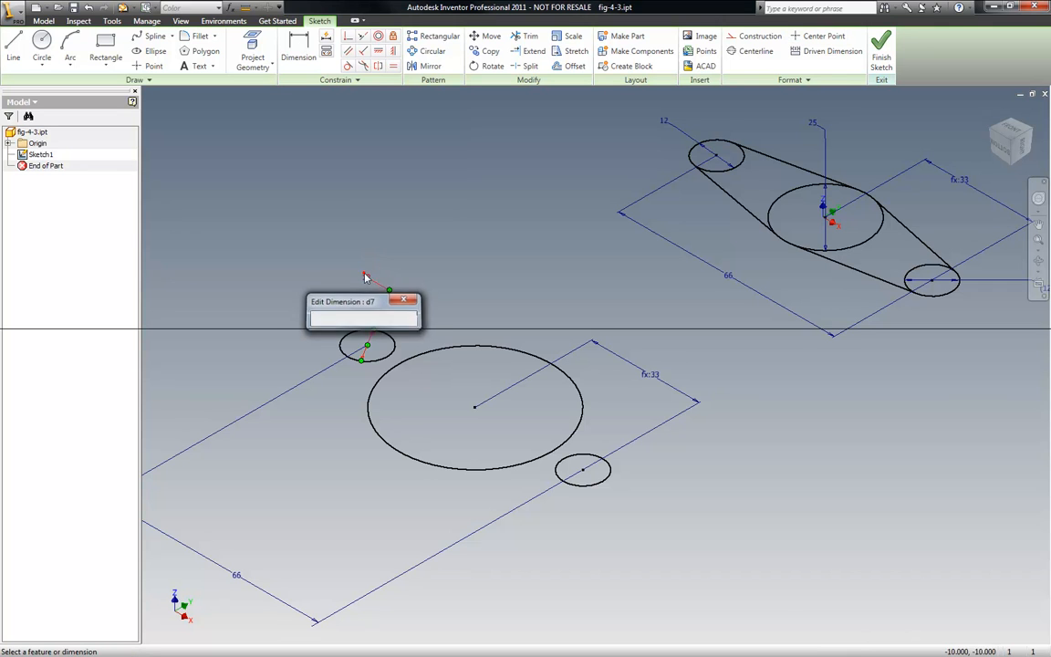
type("20")
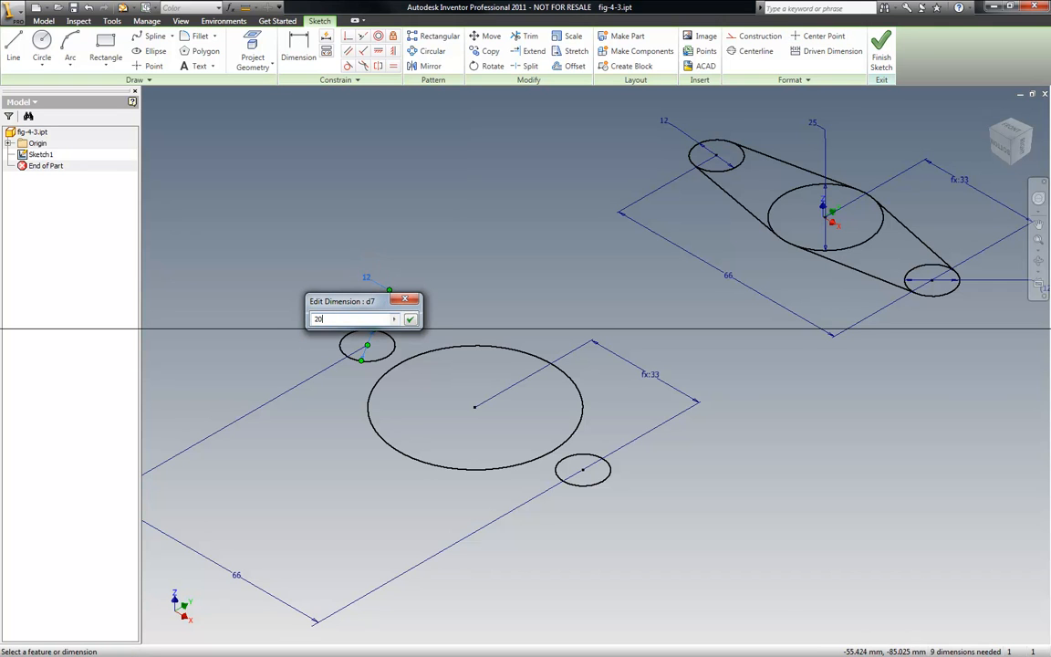
key("Return")
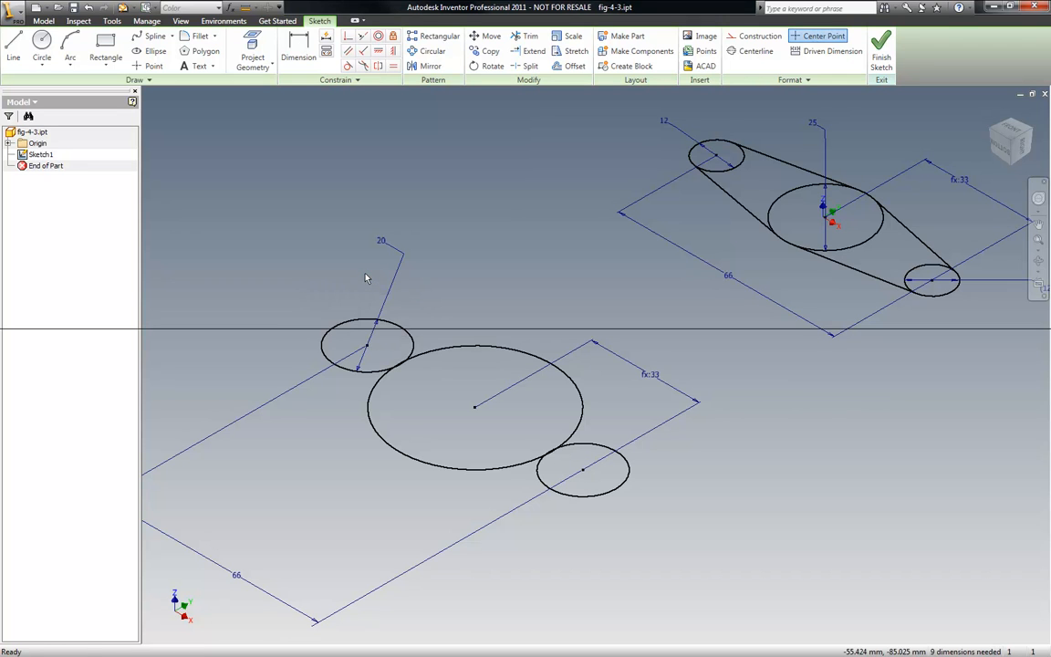
left_click(88, 7)
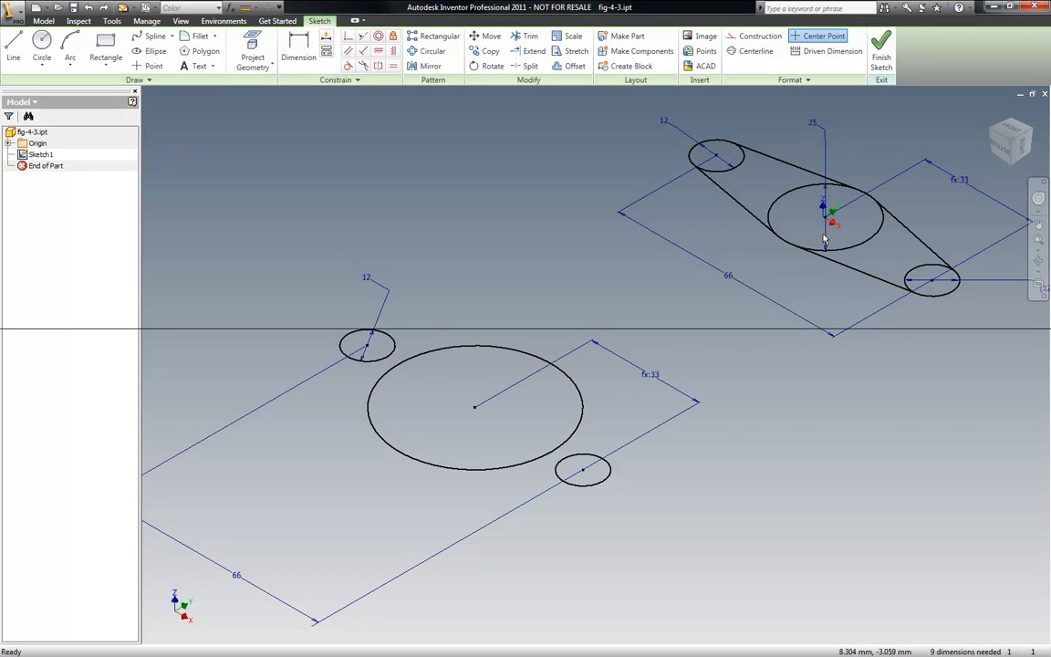
- Delete the original reference sketch geometry and its dimensions using a window selection
scroll(721, 281, "down", 3)
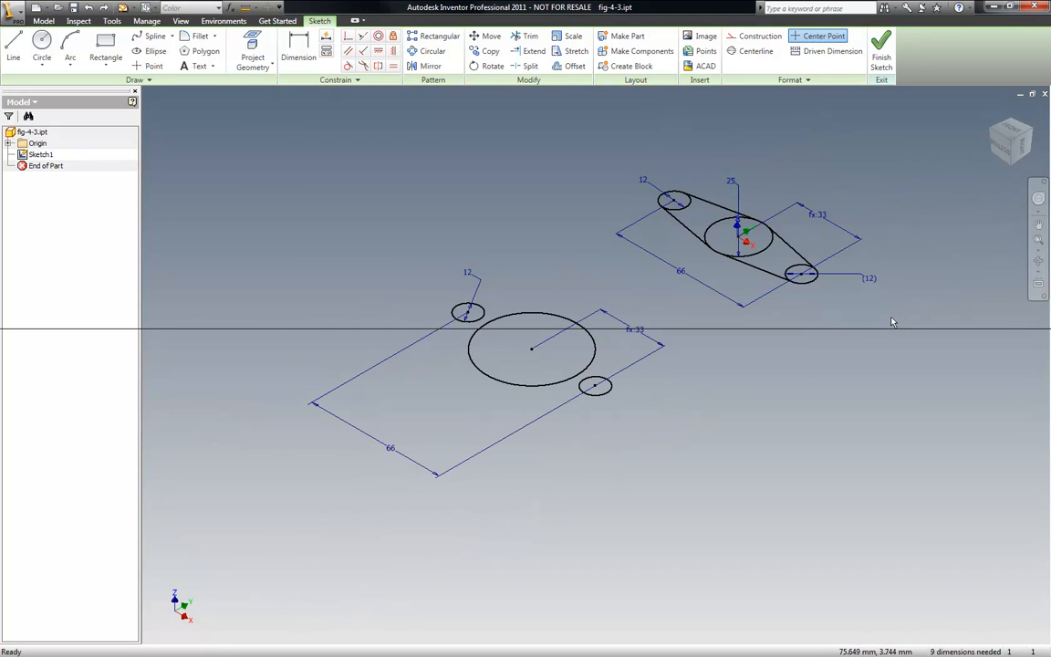
left_click_drag(869, 332, 675, 172)
key("Delete")
scroll(541, 333, "up", 5)
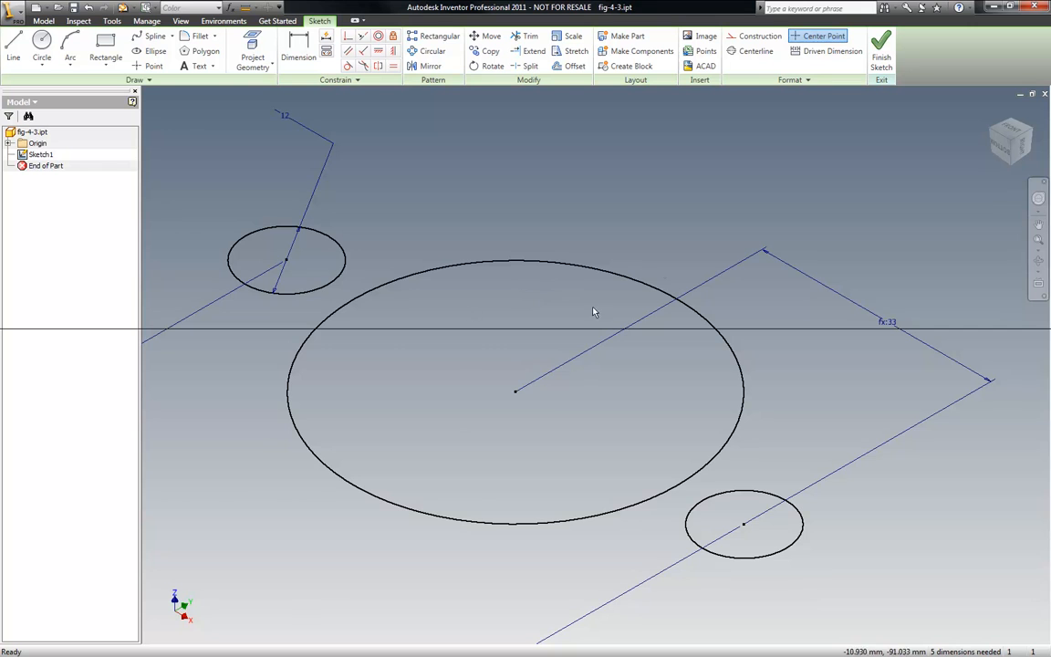
- Draw a line tangent from the left small circle to the lower side of the large circle
scroll(353, 326, "down", 3)
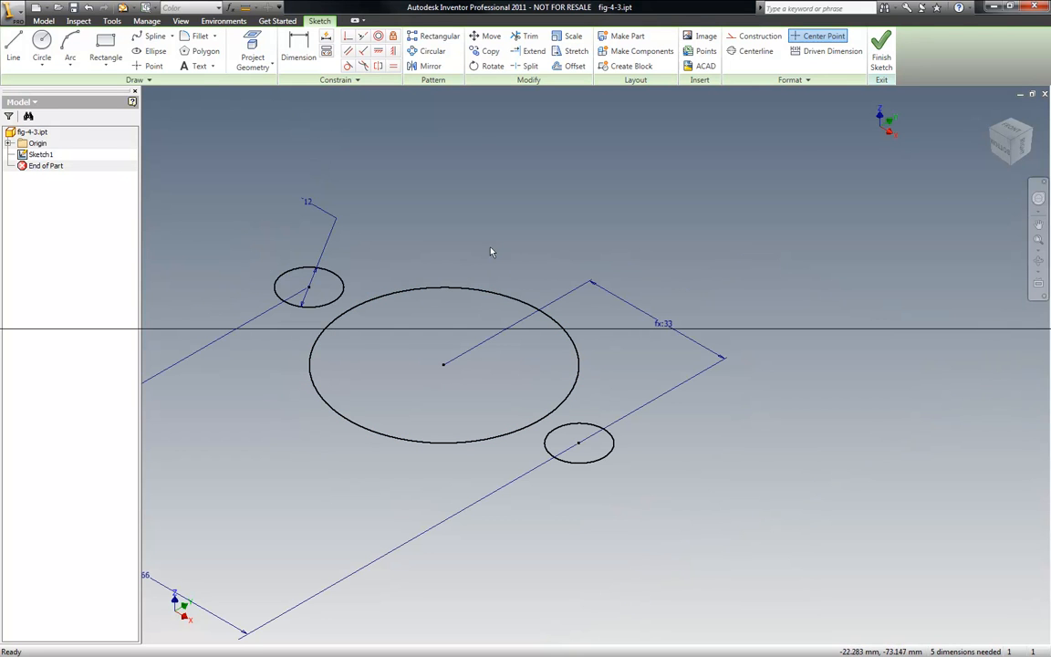
scroll(580, 295, "down", 2)
scroll(530, 270, "up", 3)
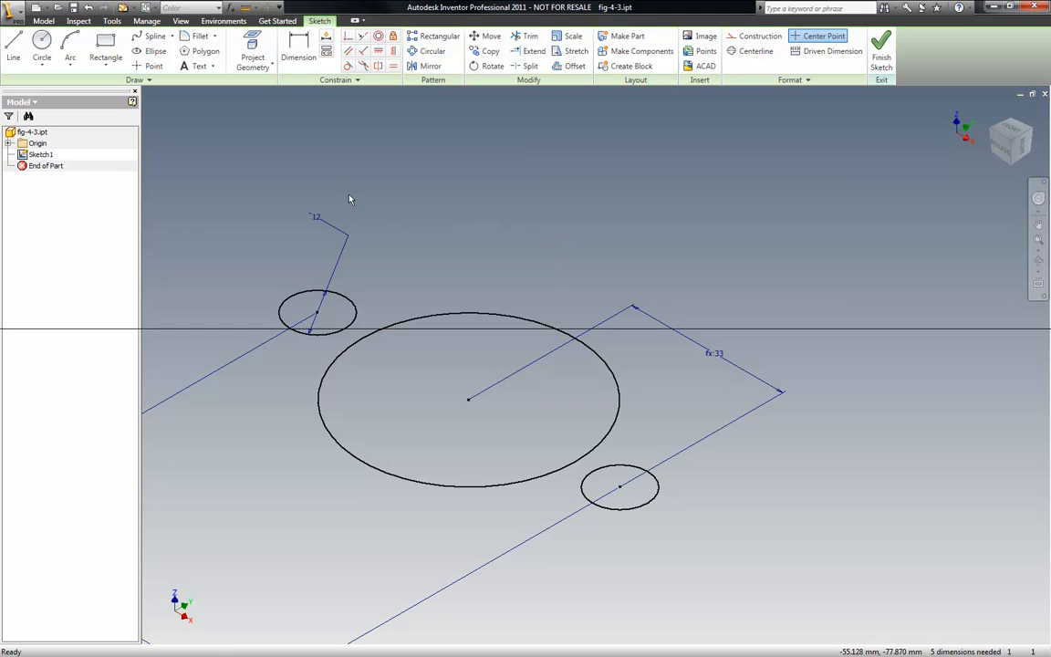
left_click(16, 48)
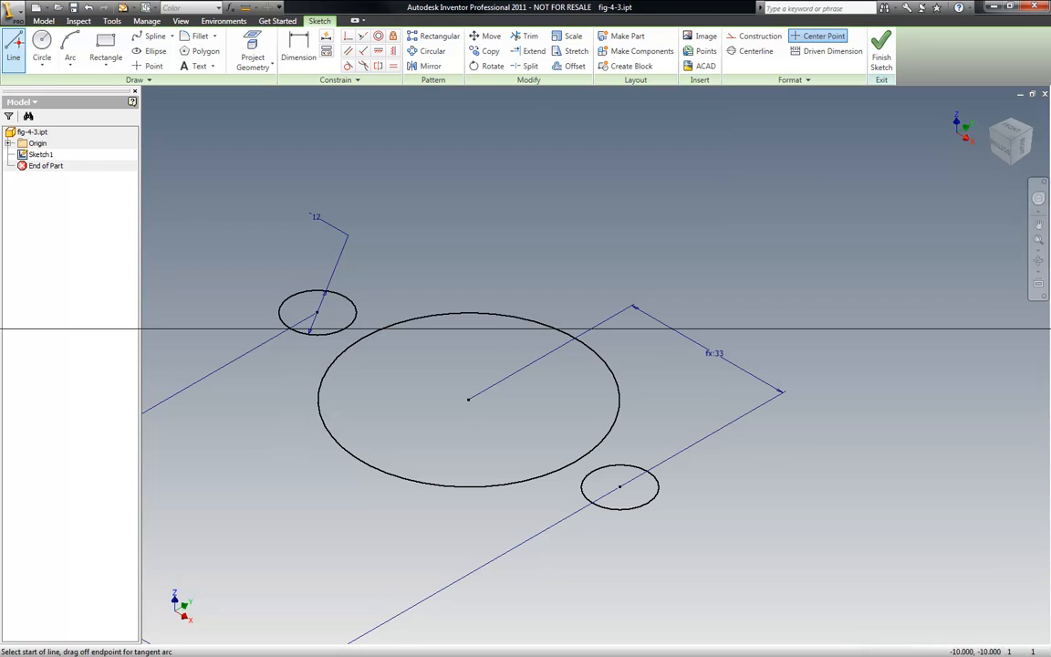
left_click(282, 312)
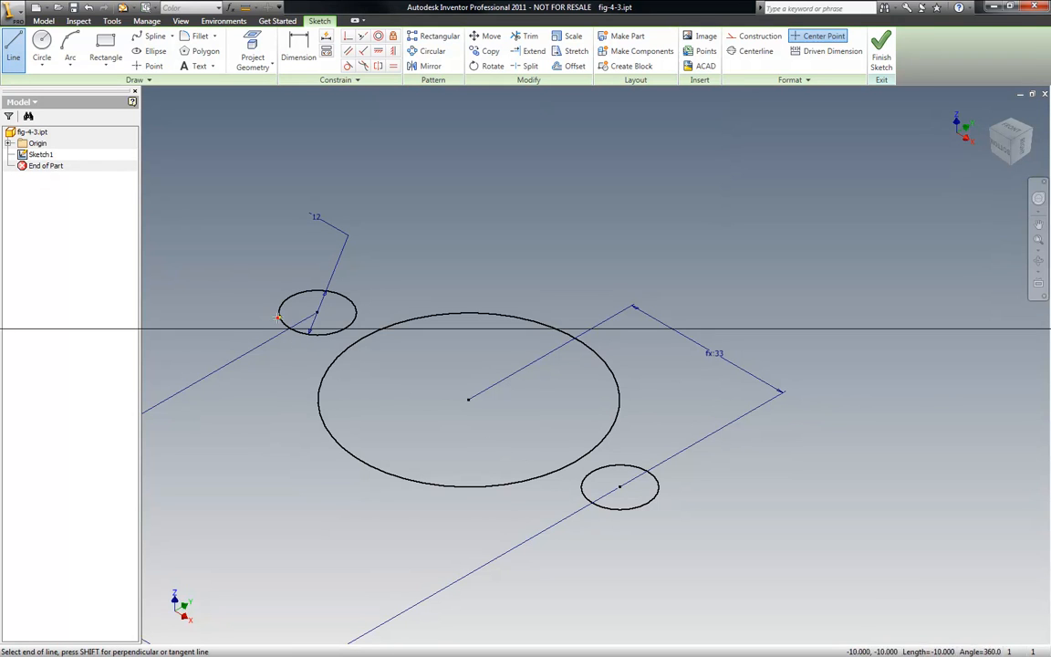
left_click(343, 437)
key("Escape")
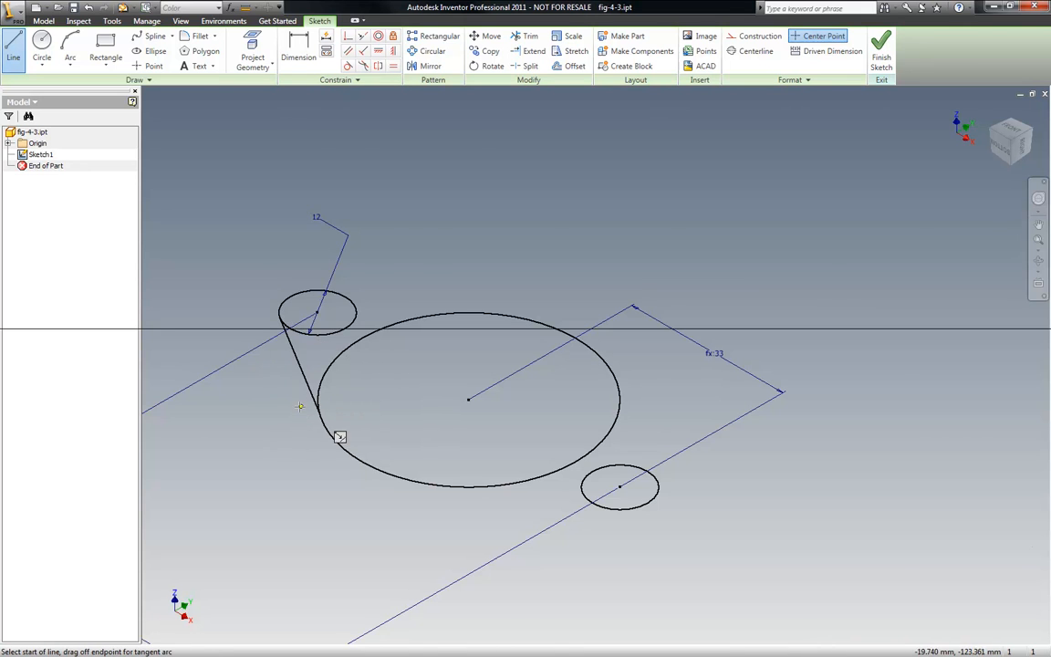
- Try to apply Tangent constraints between the new lower-left line and the two circles
scroll(341, 437, "up", 5)
scroll(431, 411, "up", 4)
scroll(422, 384, "down", 8)
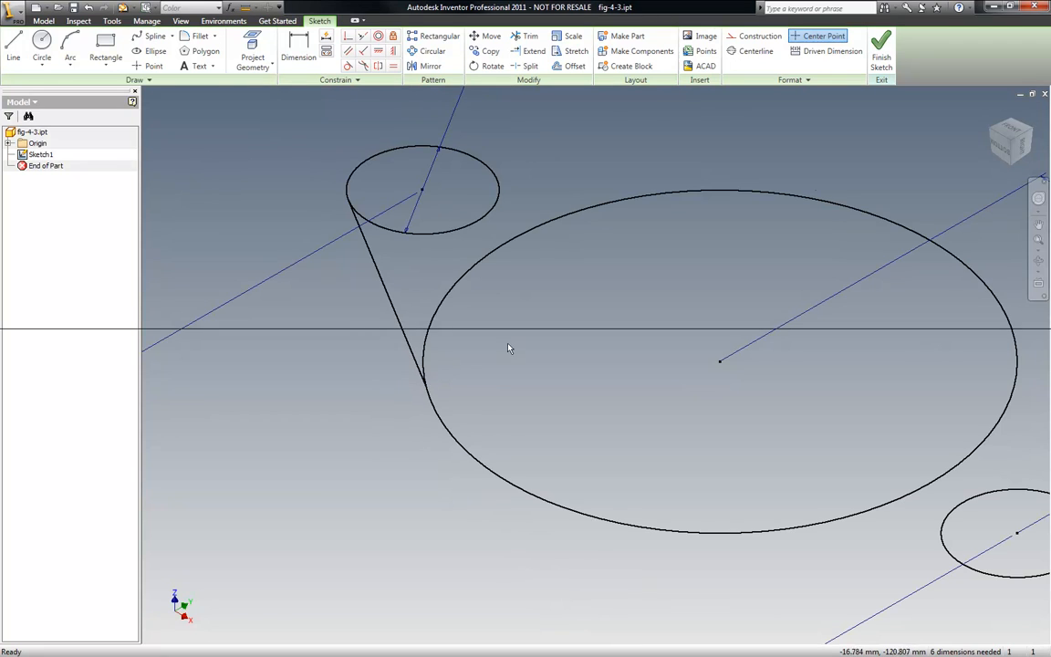
left_click(1013, 132)
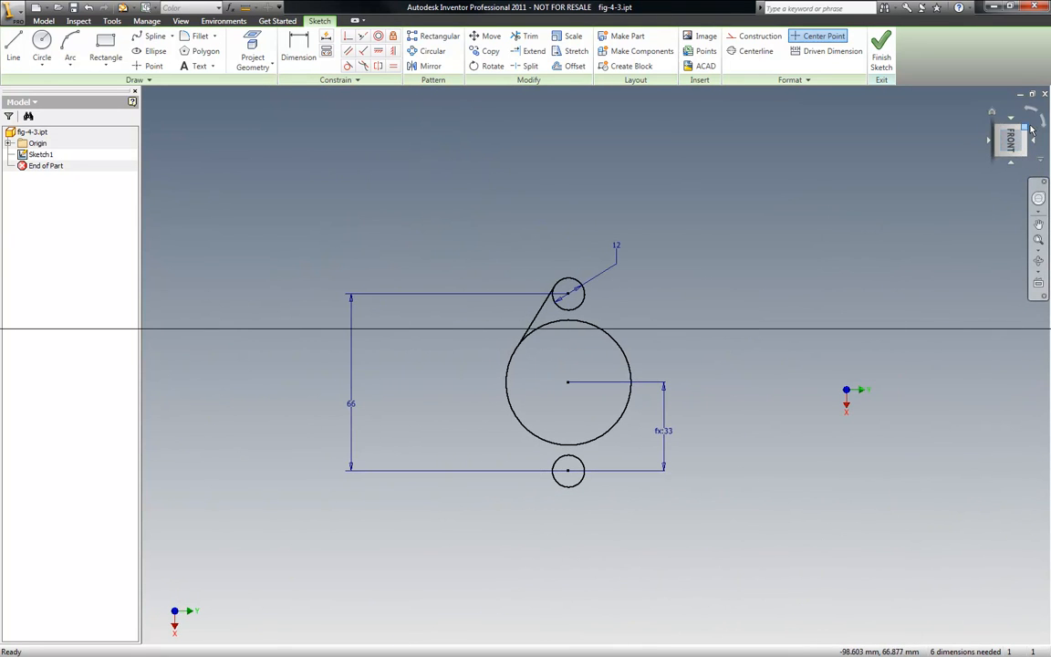
left_click(1004, 128)
scroll(579, 448, "up", 5)
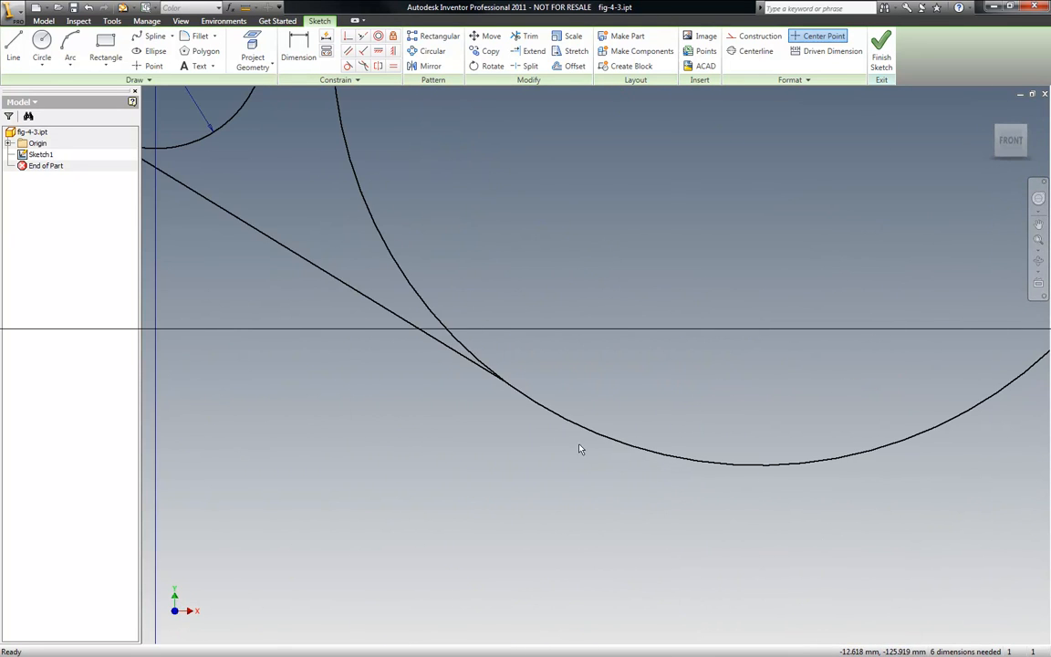
scroll(538, 404, "down", 5)
scroll(509, 311, "up", 5)
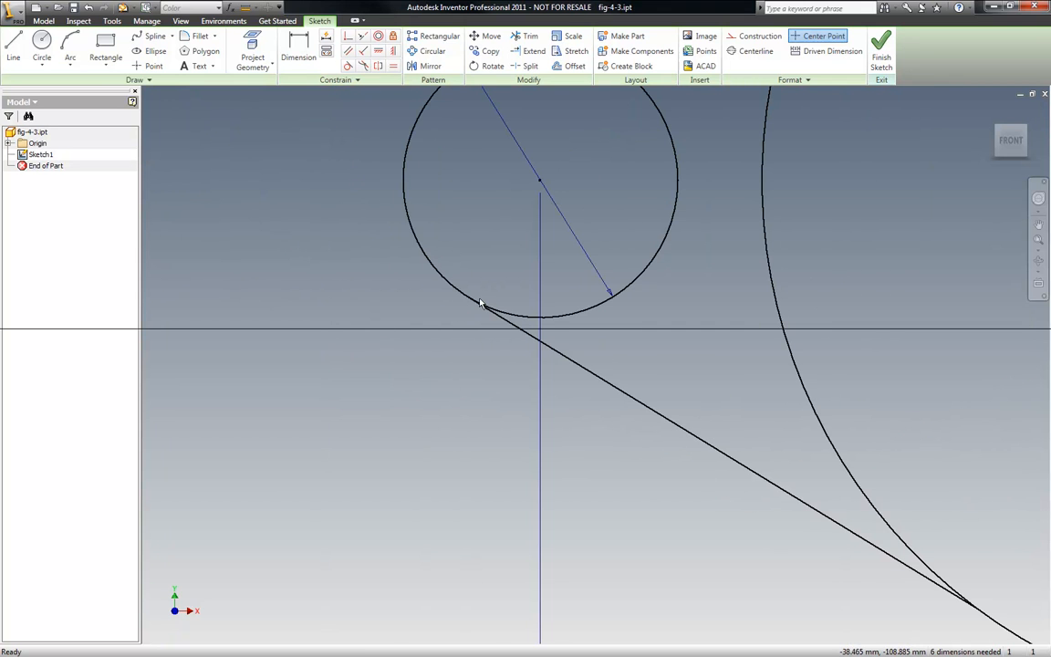
scroll(379, 310, "down", 2)
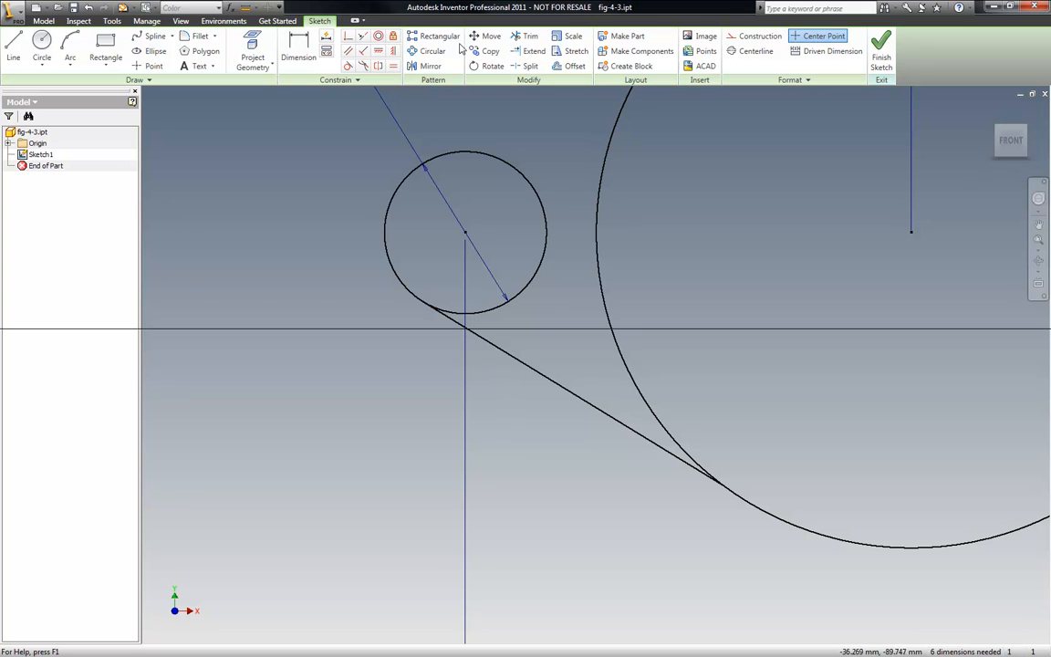
left_click(350, 66)
left_click(482, 311)
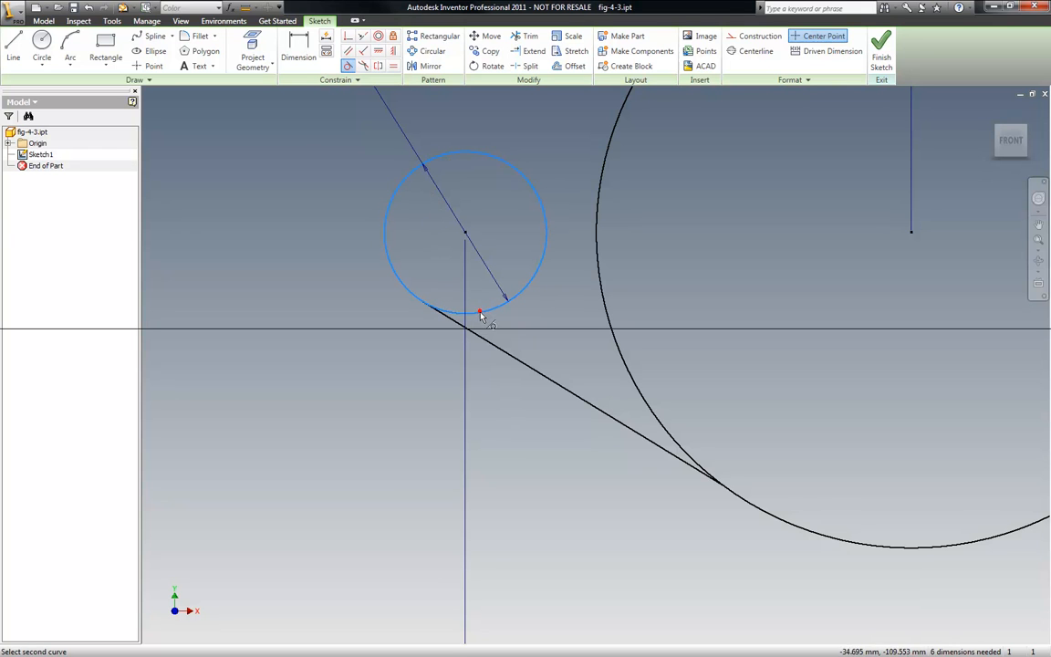
left_click(473, 335)
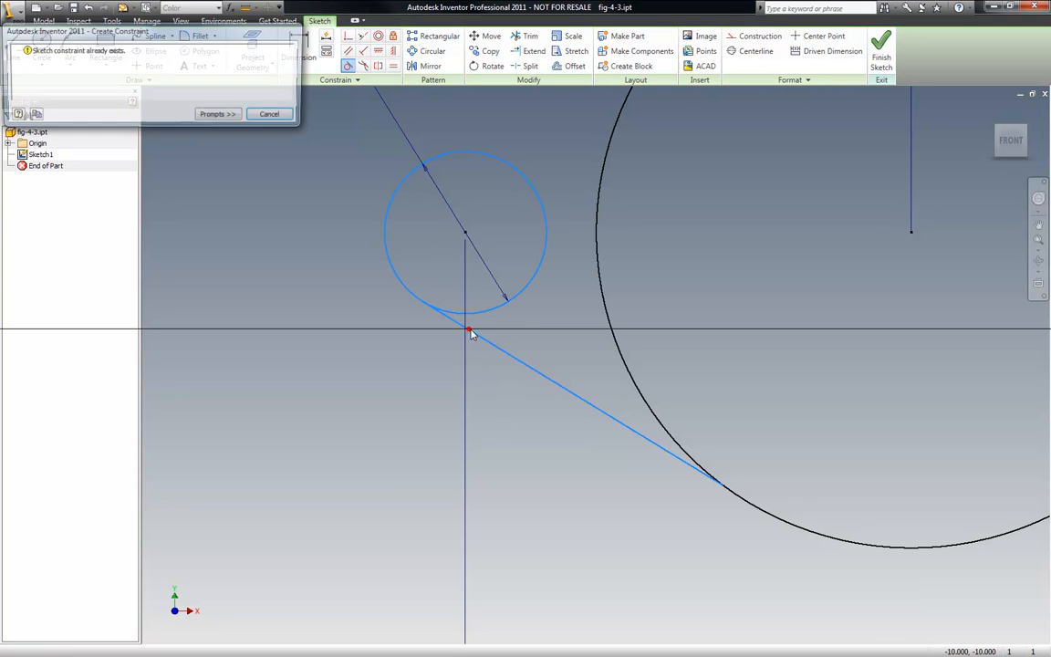
left_click(274, 116)
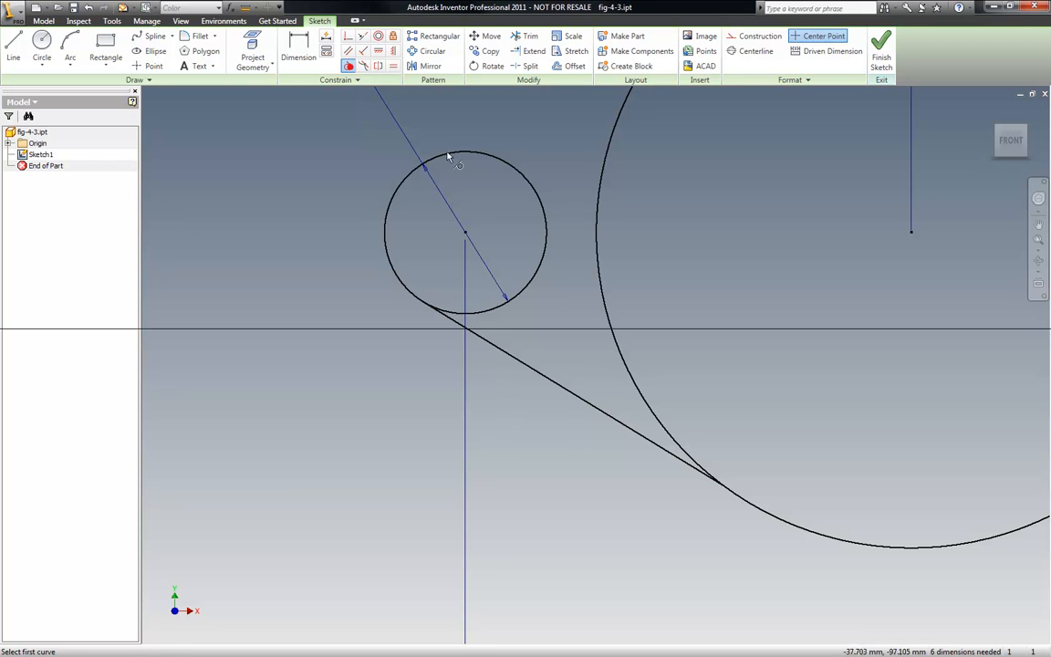
left_click(633, 396)
left_click(634, 434)
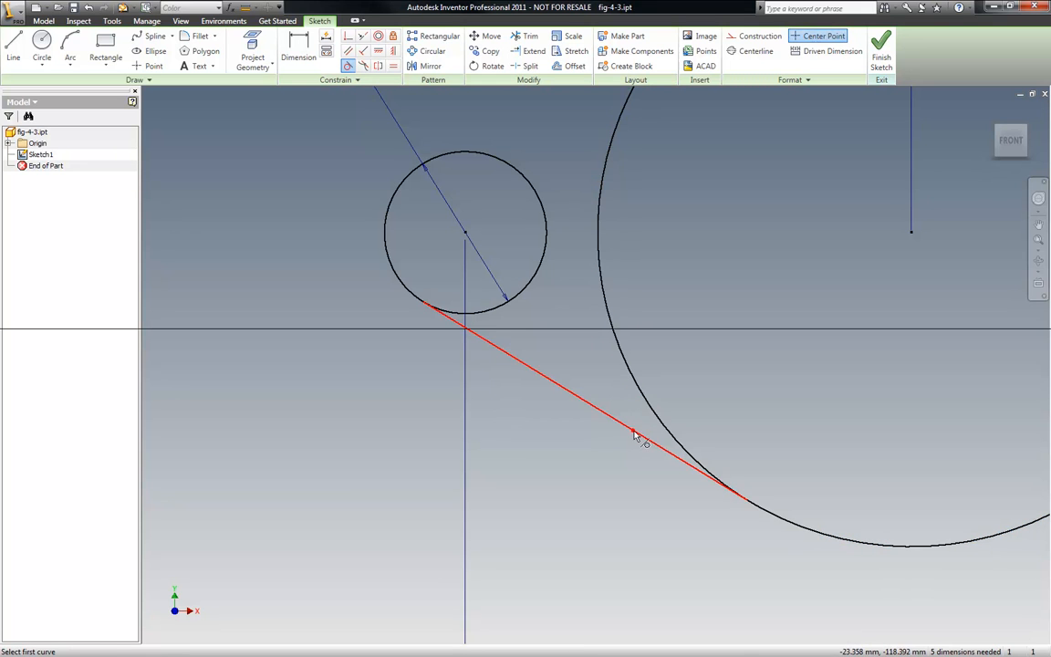
scroll(427, 381, "down", 5)
key("Escape")
- Draw a line from the lower right of the large circle tangent to the right small circle
scroll(838, 379, "up", 3)
scroll(838, 380, "down", 2)
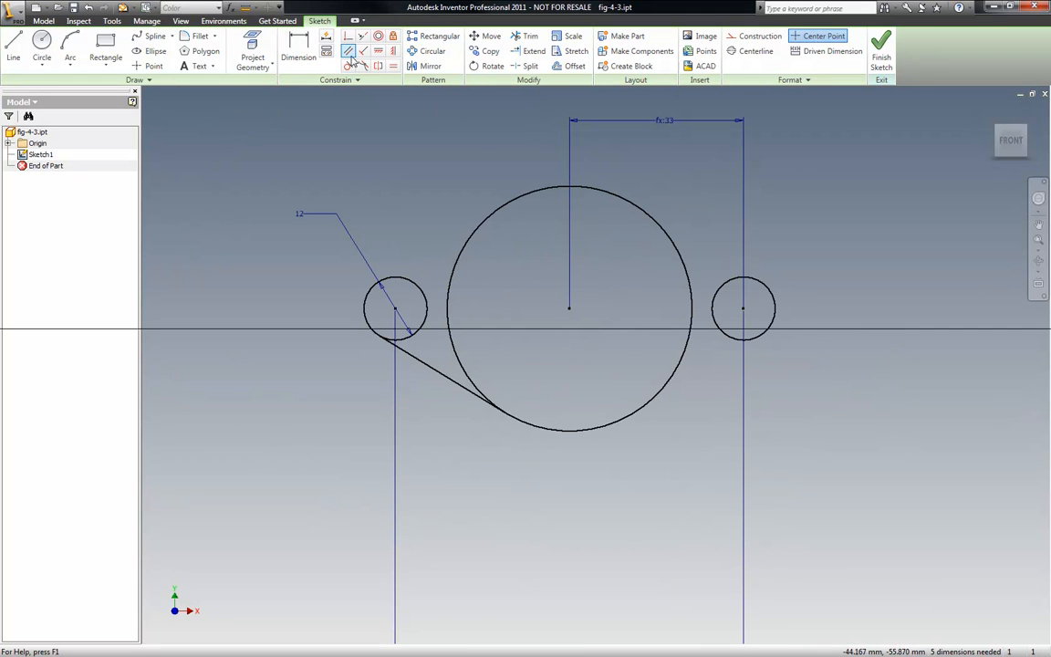
left_click(13, 46)
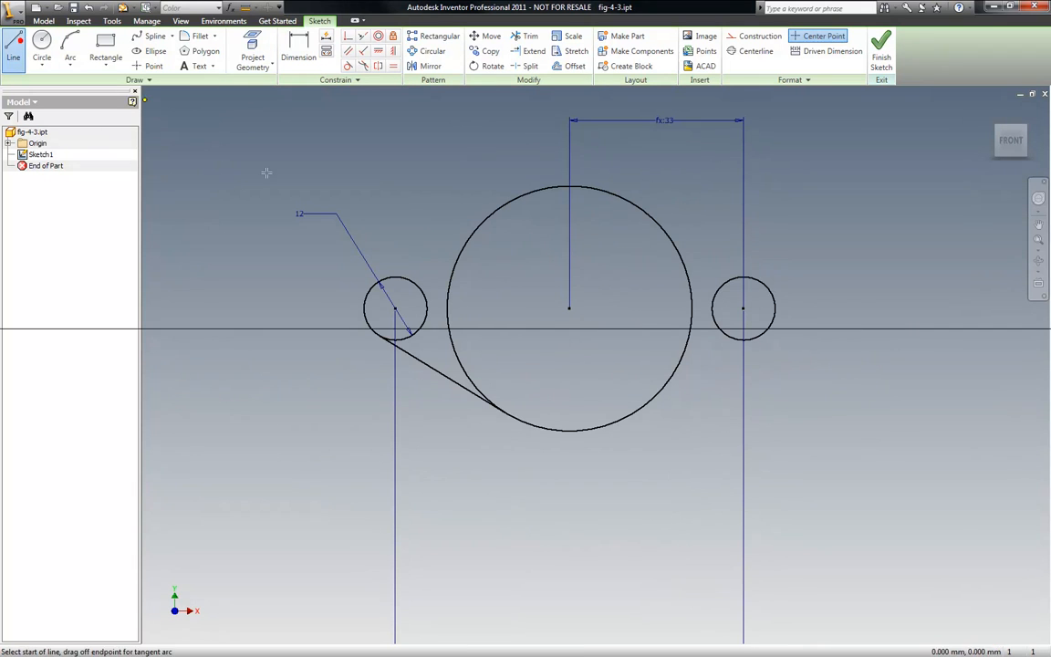
left_click(632, 413)
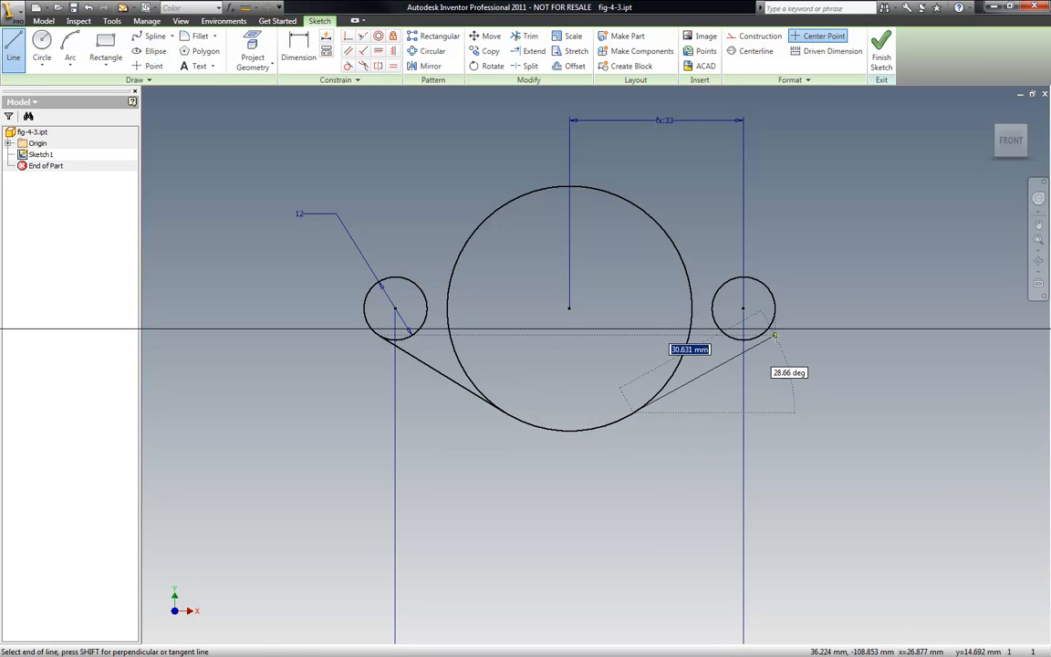
left_click(763, 335)
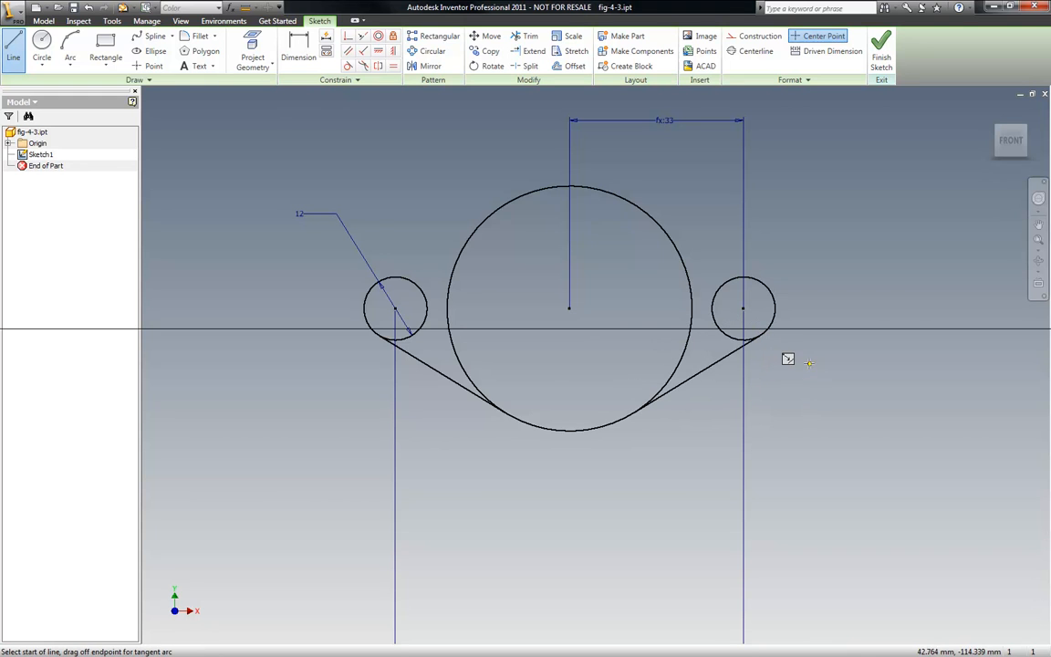
key("Escape")
- Constrain the lower-right line tangent to the large circle, and try the same with the right small circle
scroll(674, 419, "up", 5)
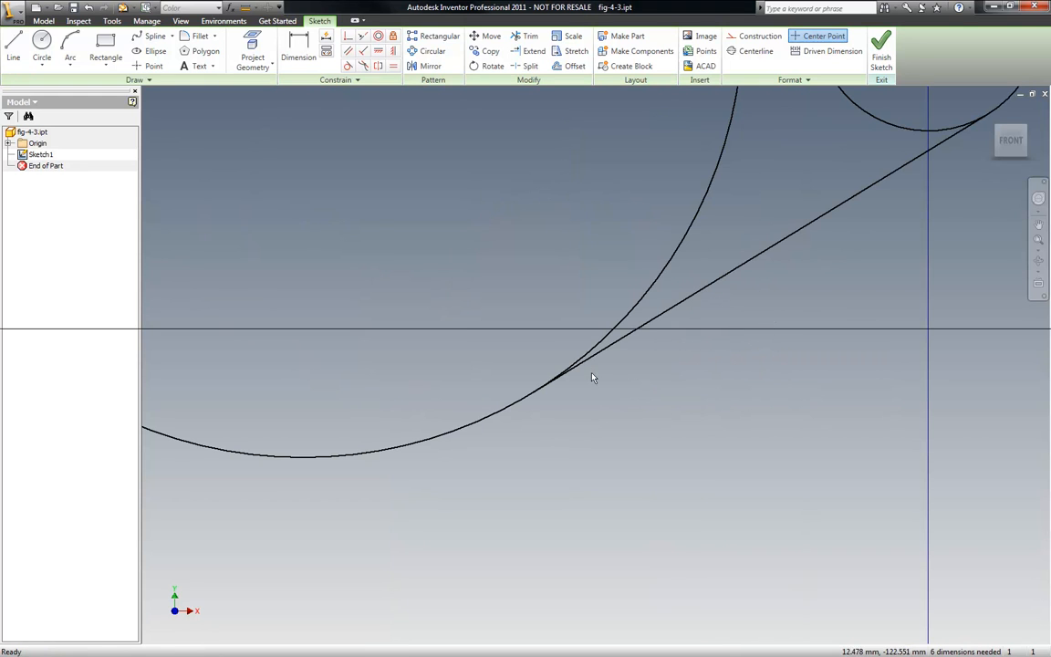
left_click(348, 68)
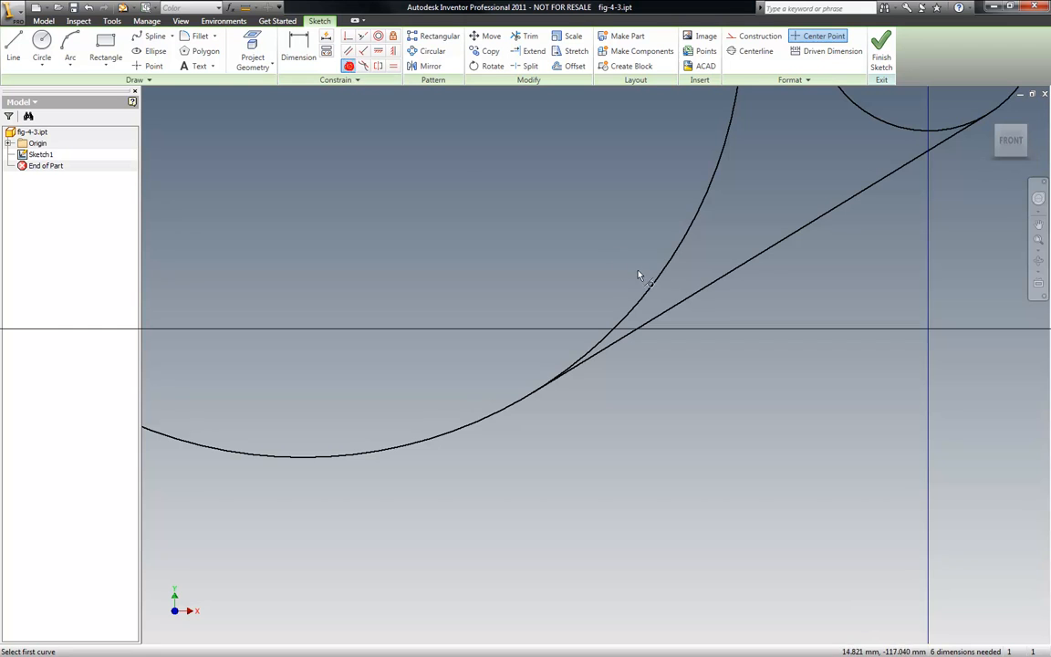
left_click(654, 291)
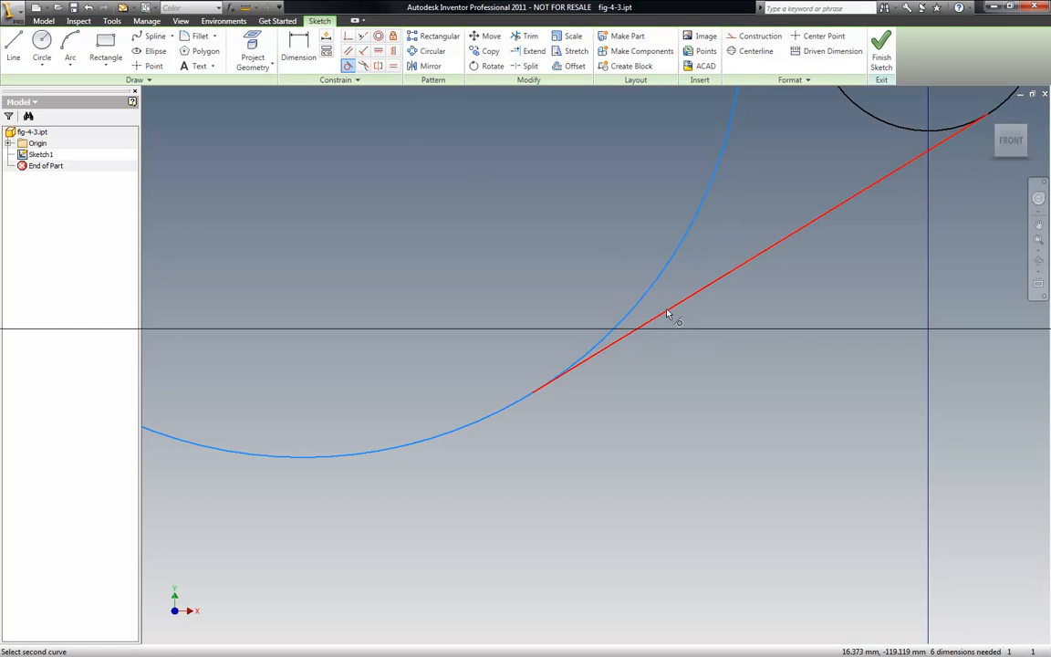
left_click(670, 306)
scroll(596, 328, "down", 5)
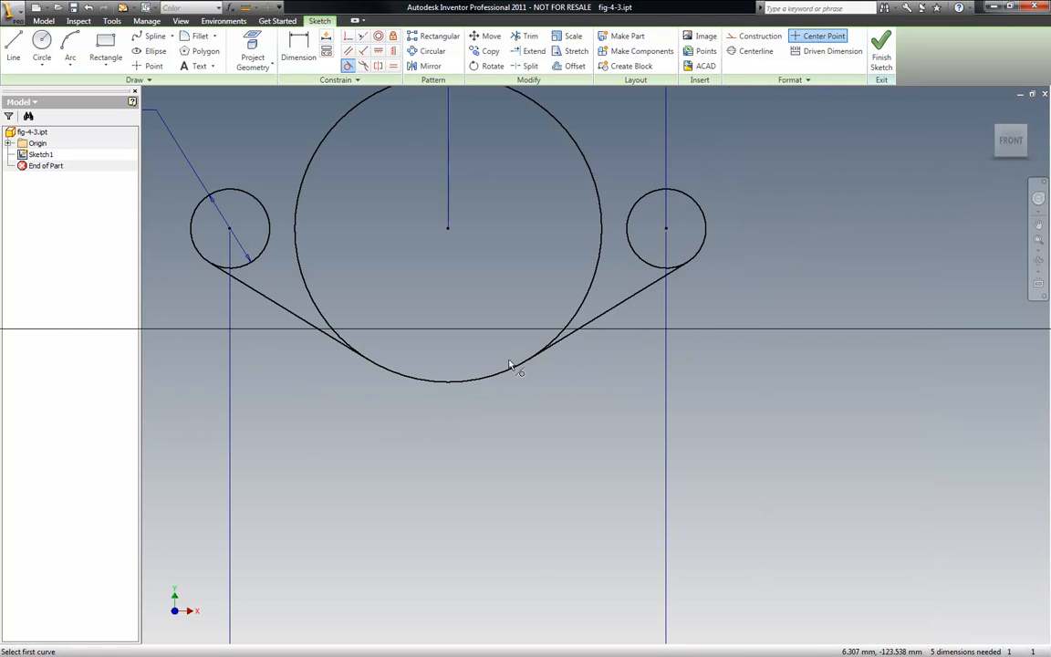
left_click(650, 263)
left_click(646, 290)
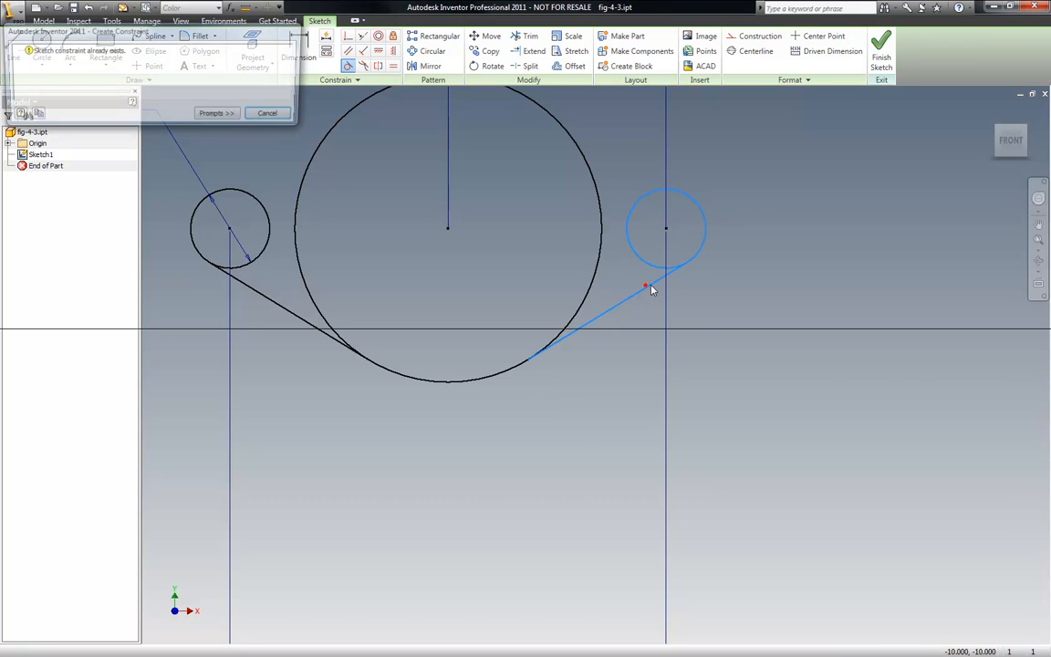
left_click(276, 113)
scroll(392, 236, "down", 5)
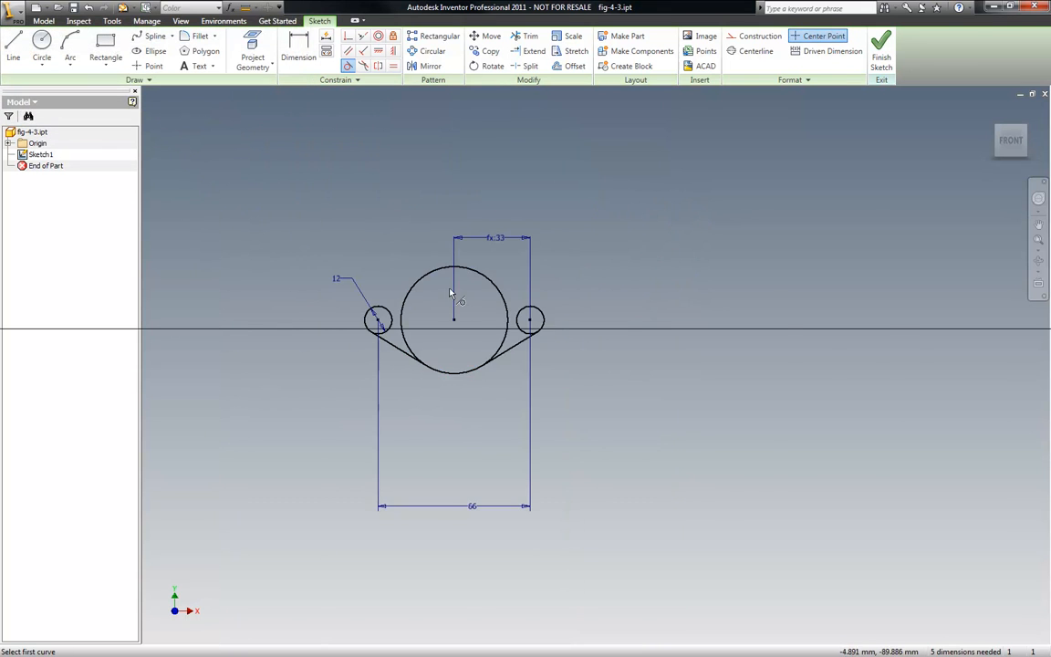
- Draw a line from the top of the left small circle tangent to the upper side of the large circle
scroll(398, 296, "up", 6)
left_click(14, 46)
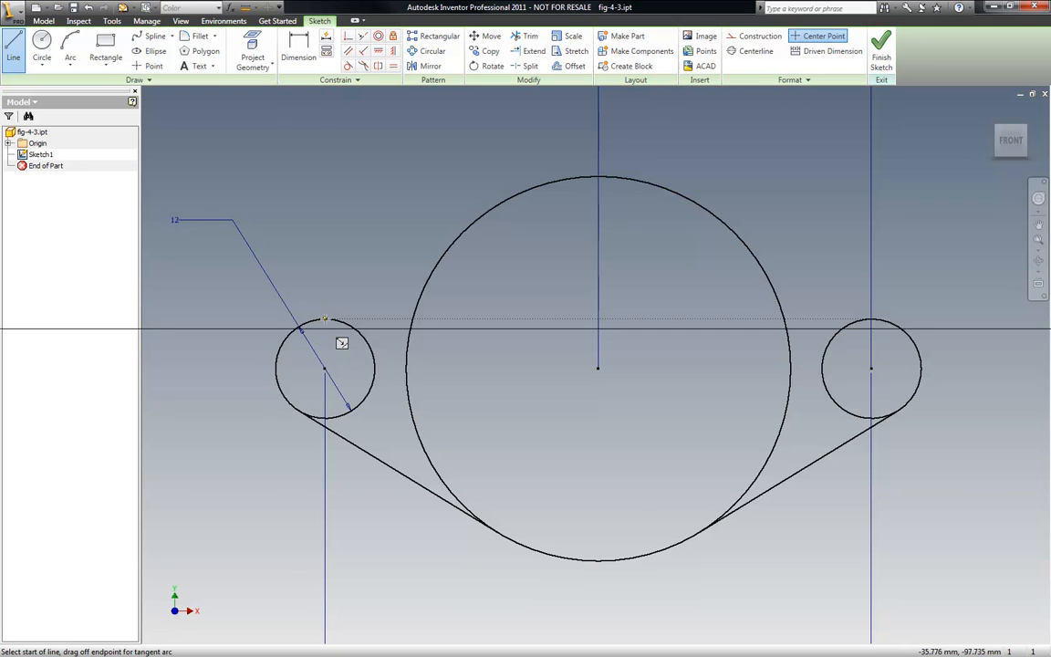
left_click(302, 322)
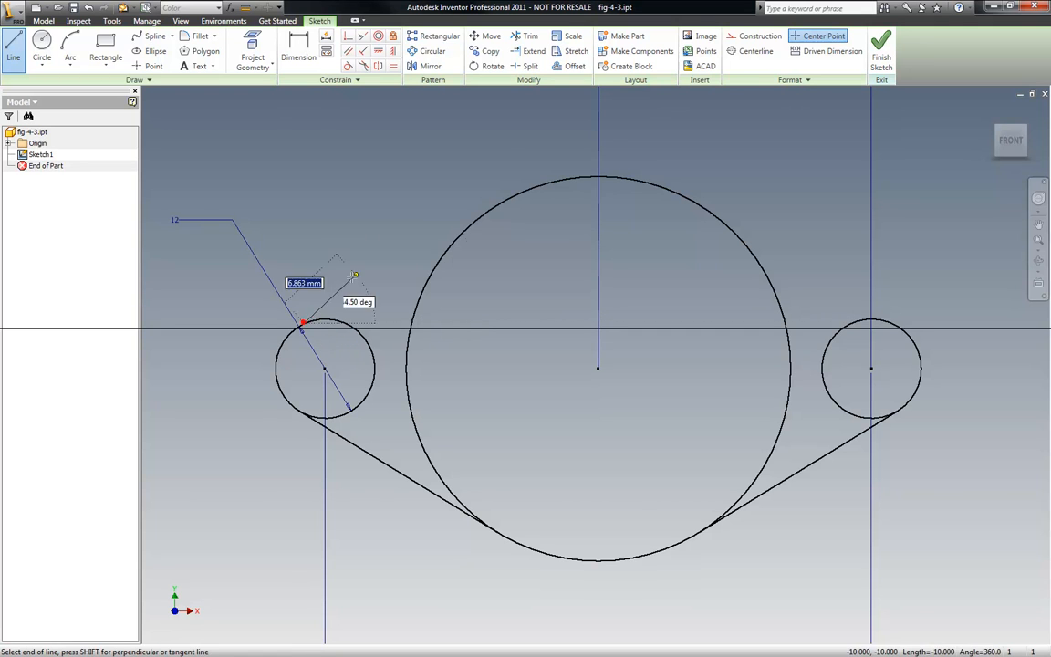
left_click(509, 196)
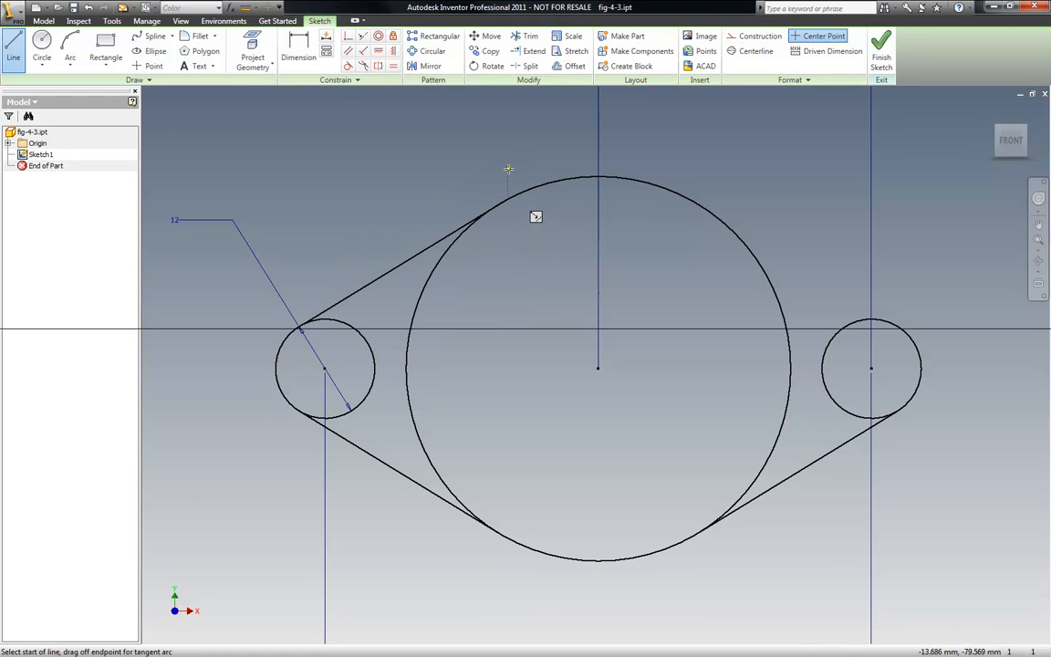
key("Escape")
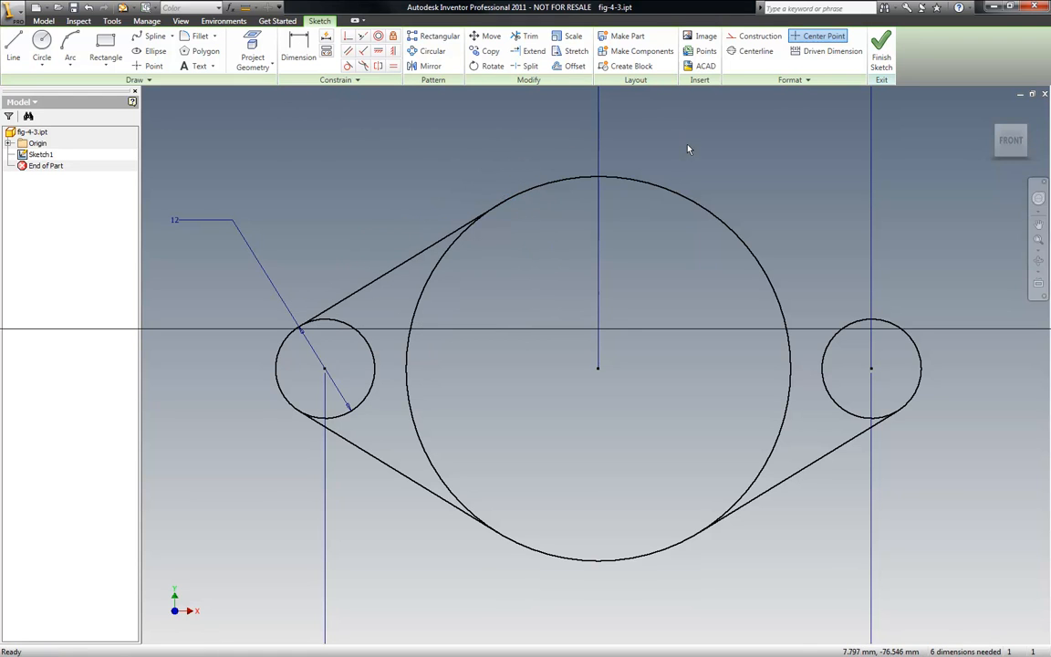
- Draw a line from the upper right of the large circle to the top of the right small circle
key("l")
left_click(710, 210)
left_click(913, 345)
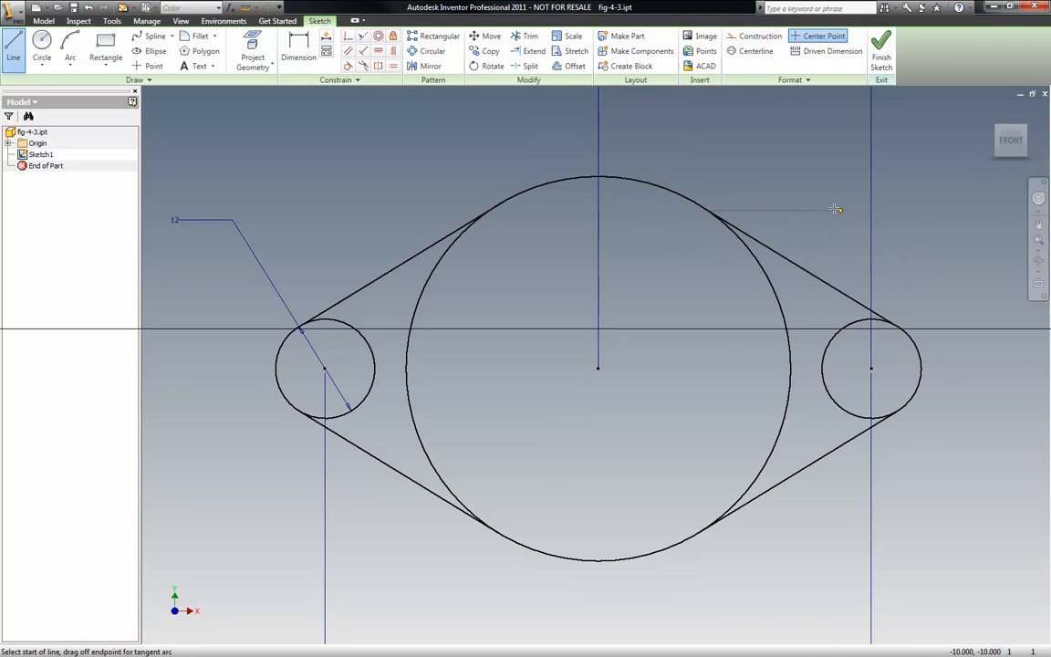
- Constrain the upper-left line tangent to both the left small circle and the large circle
left_click(347, 66)
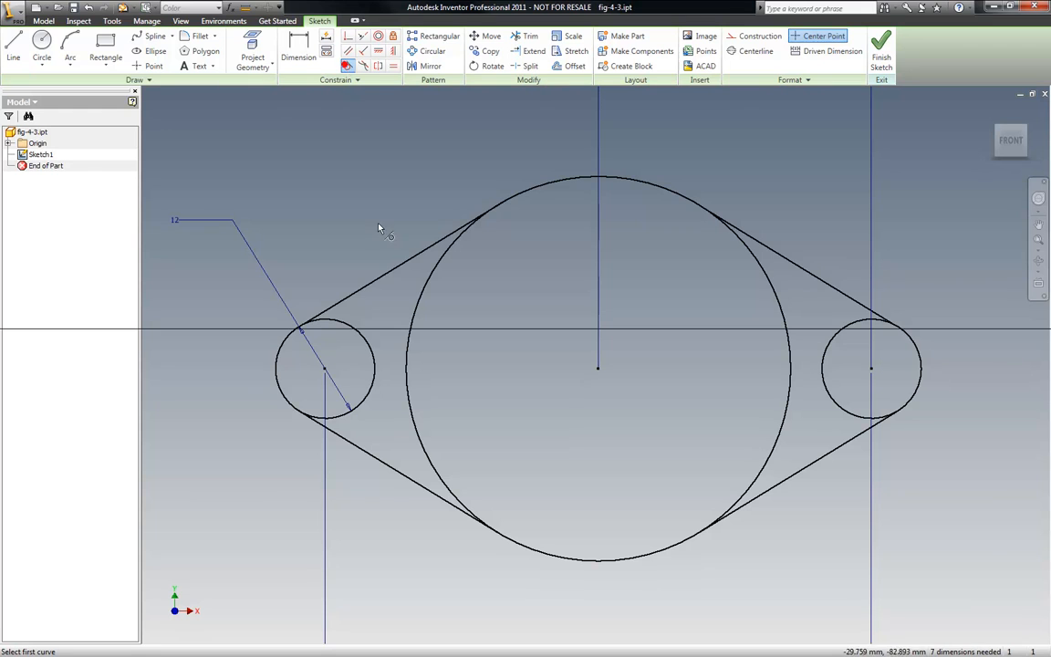
left_click(343, 326)
left_click(348, 299)
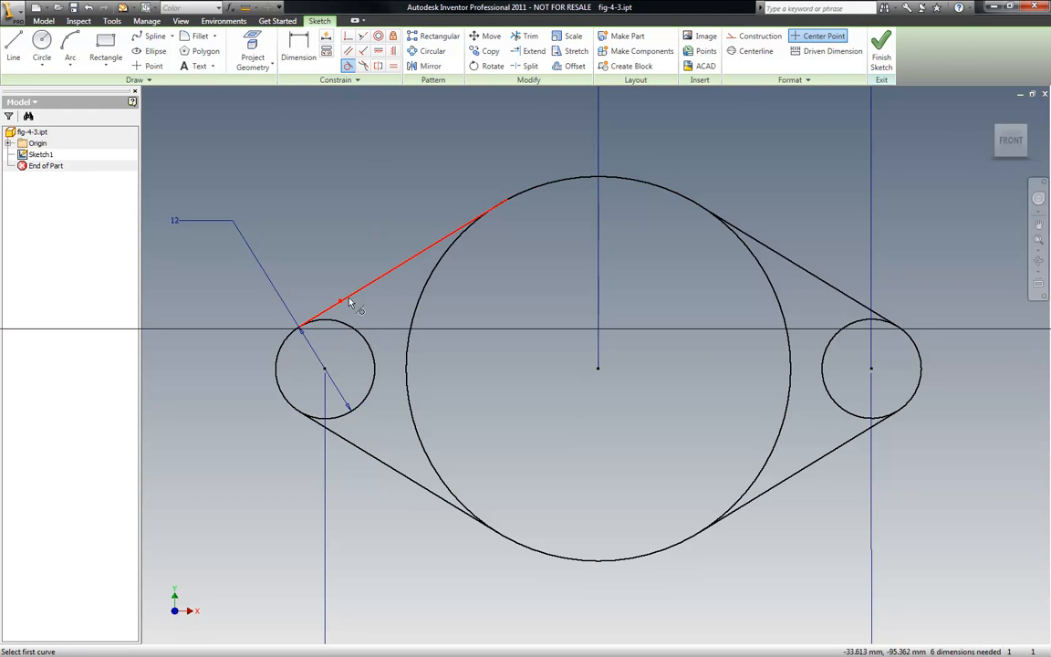
left_click(437, 266)
left_click(425, 250)
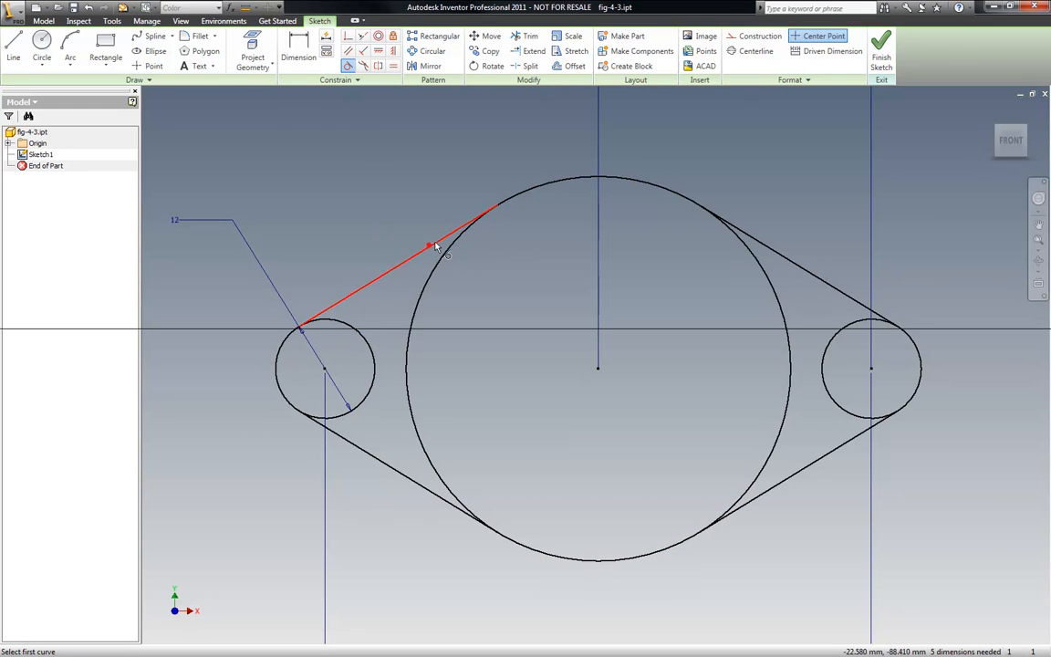
- Constrain the upper-right line tangent to the large circle, and try the same with the right small circle
left_click(752, 256)
left_click(756, 244)
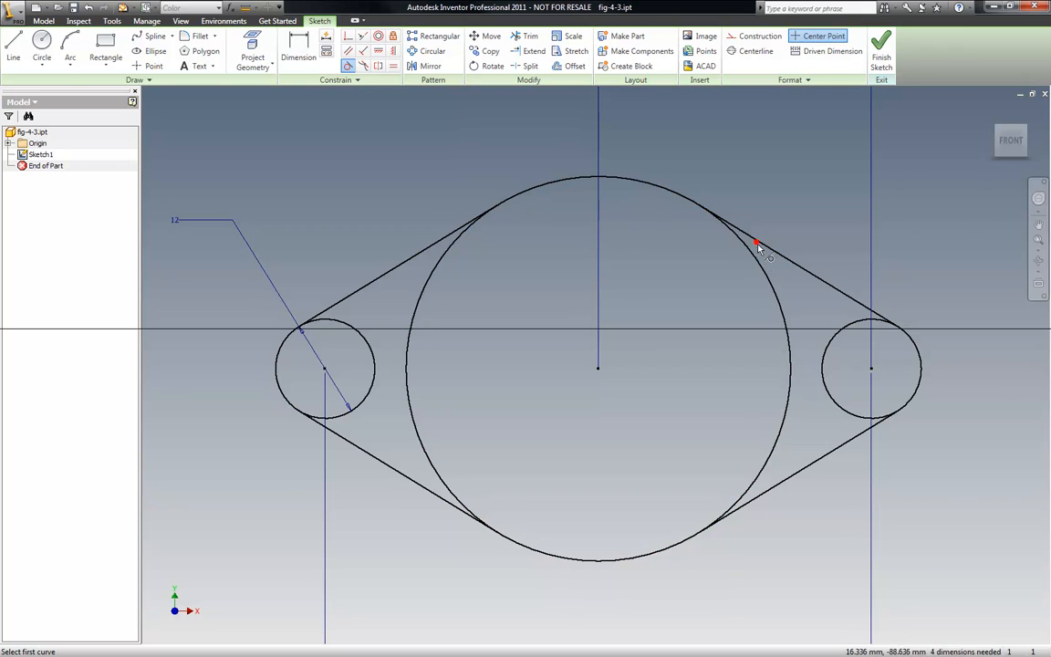
left_click(843, 330)
left_click(854, 302)
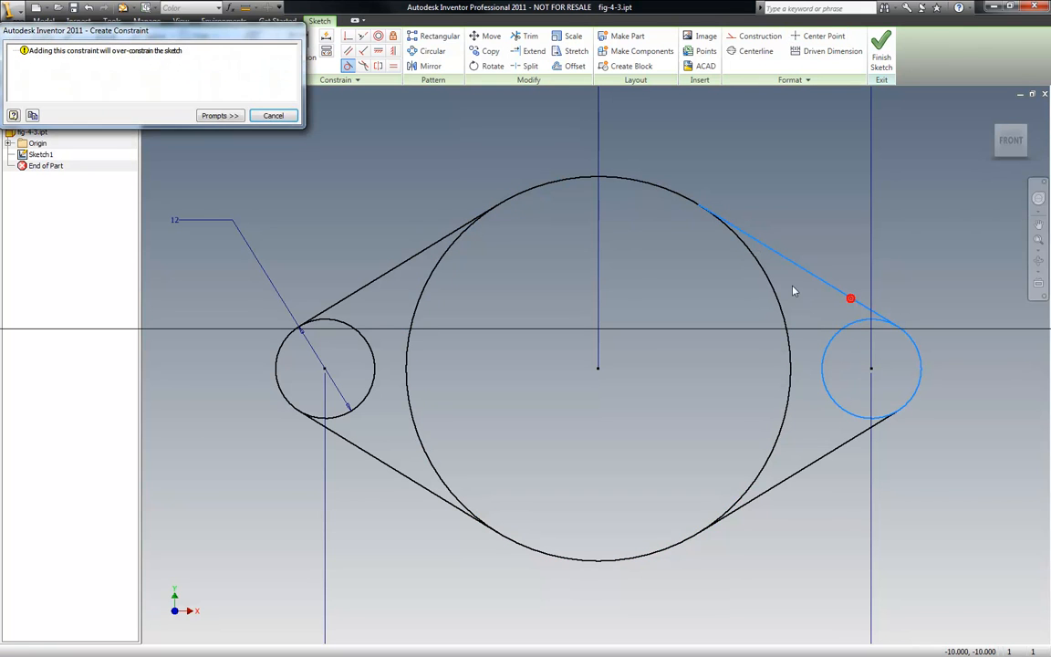
left_click(275, 116)
scroll(266, 298, "down", 5)
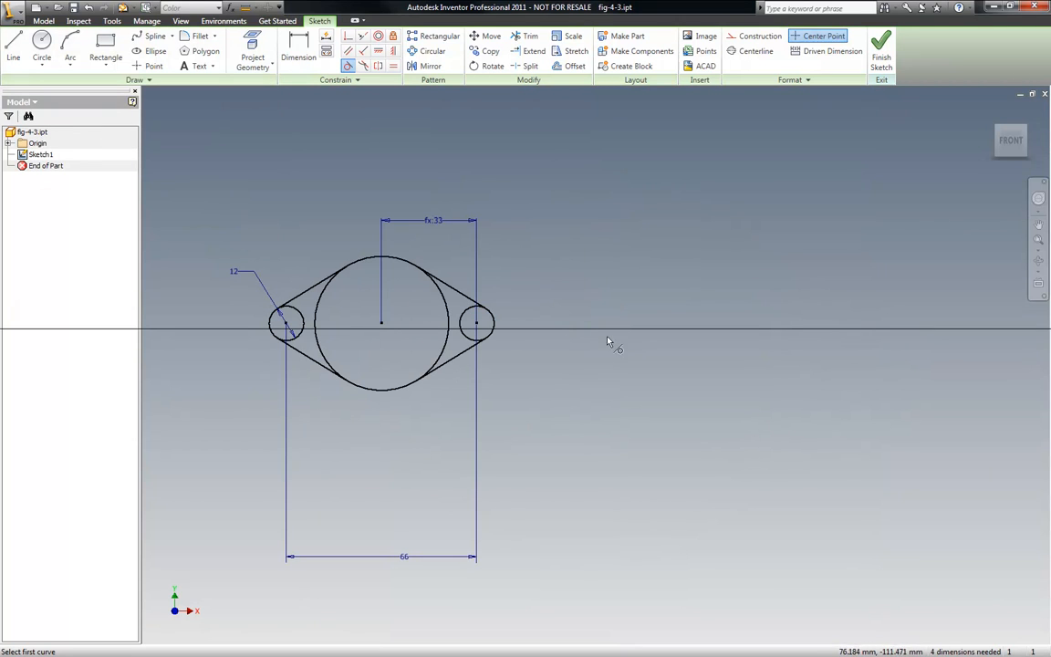
- Set the large circle's diameter to 25 mm with a new diameter dimension
key("Escape")
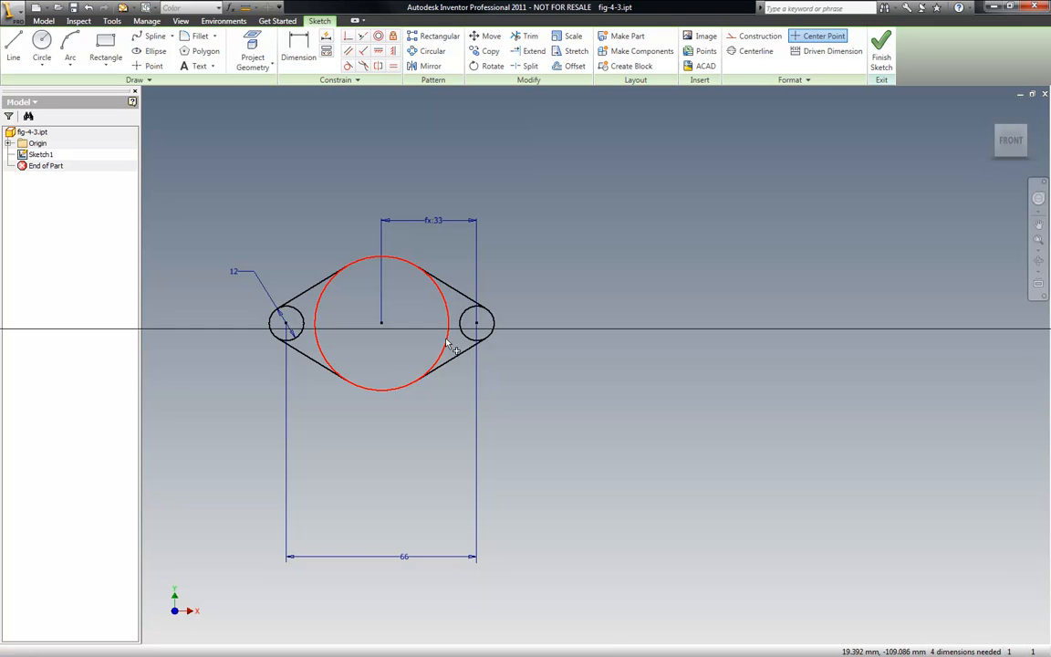
key("d")
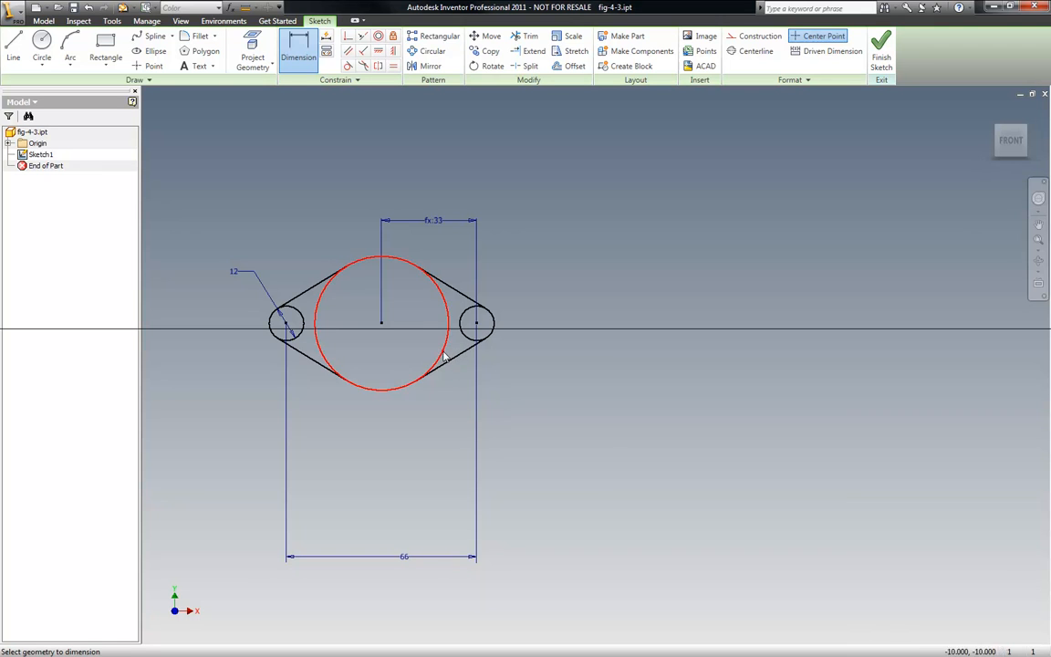
left_click(447, 358)
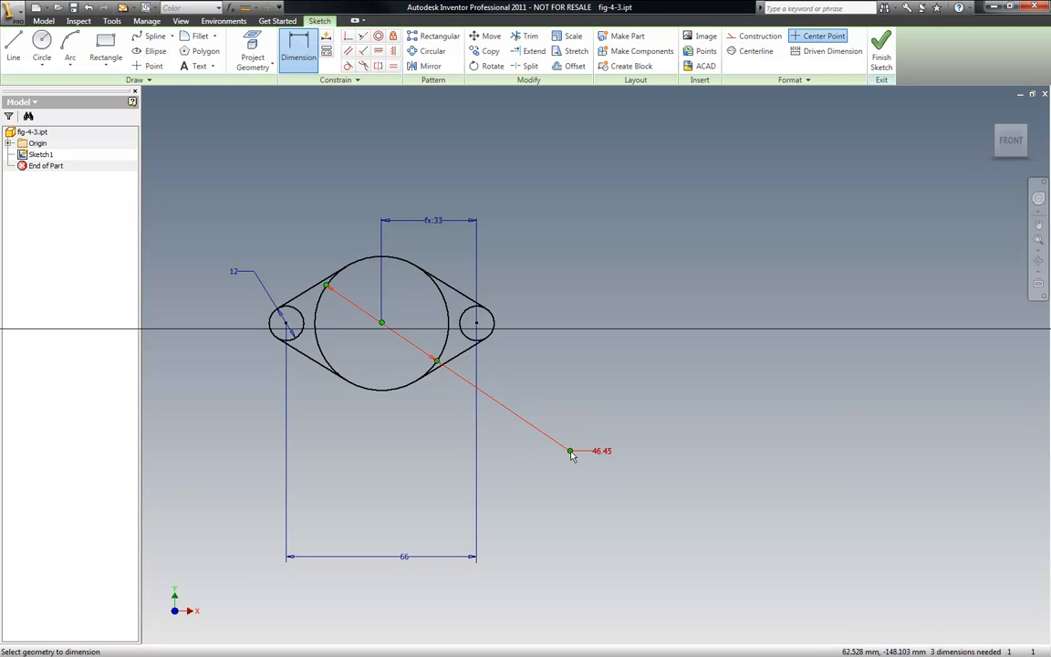
type("25")
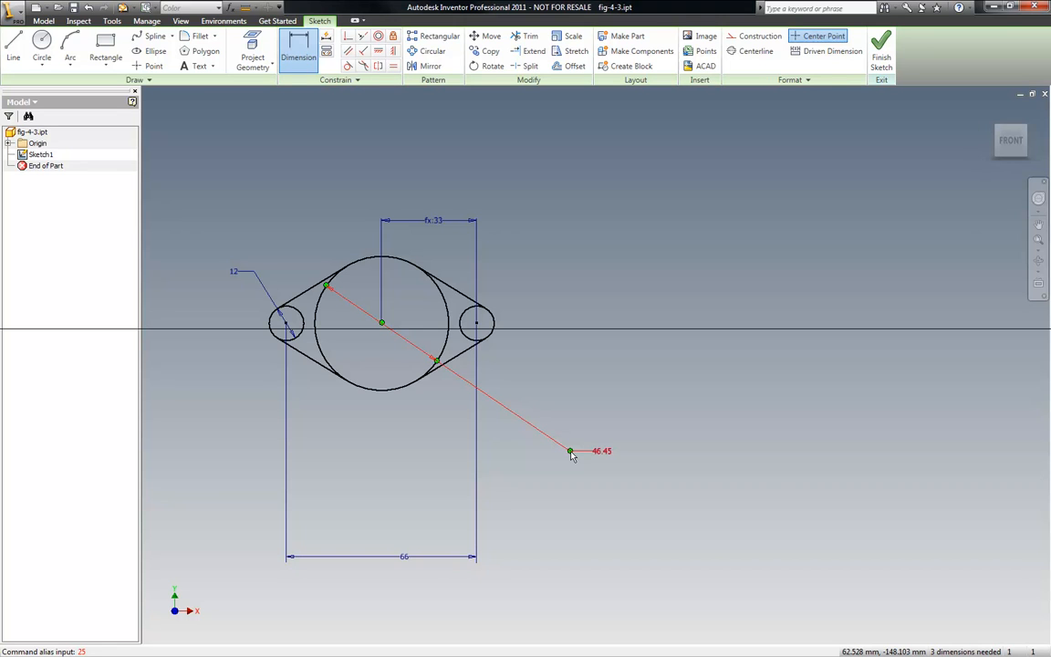
left_click(571, 453)
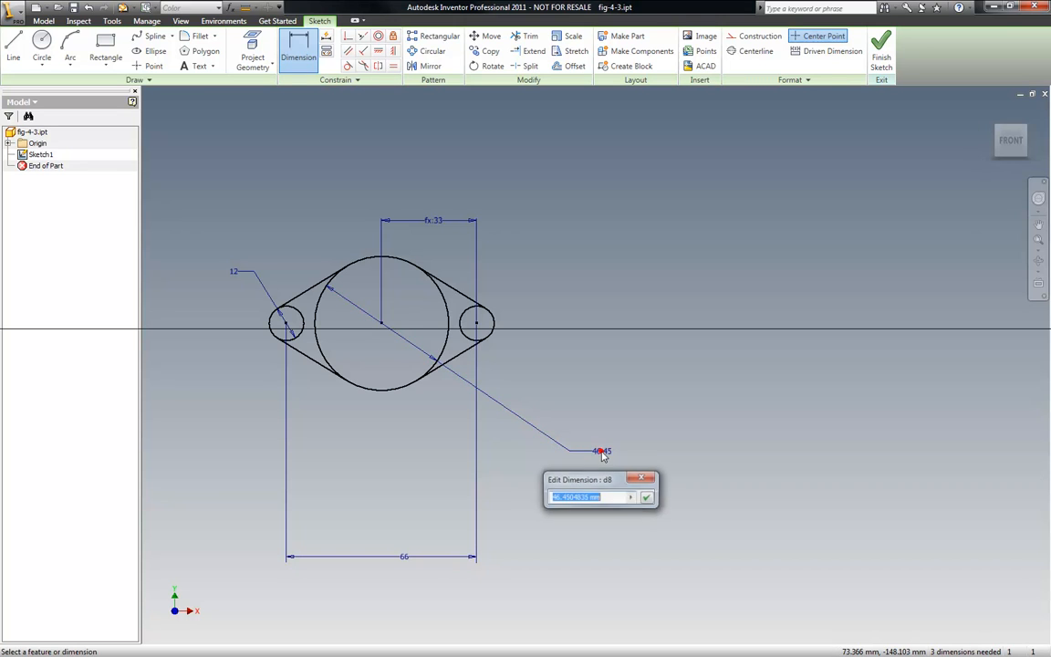
type("25")
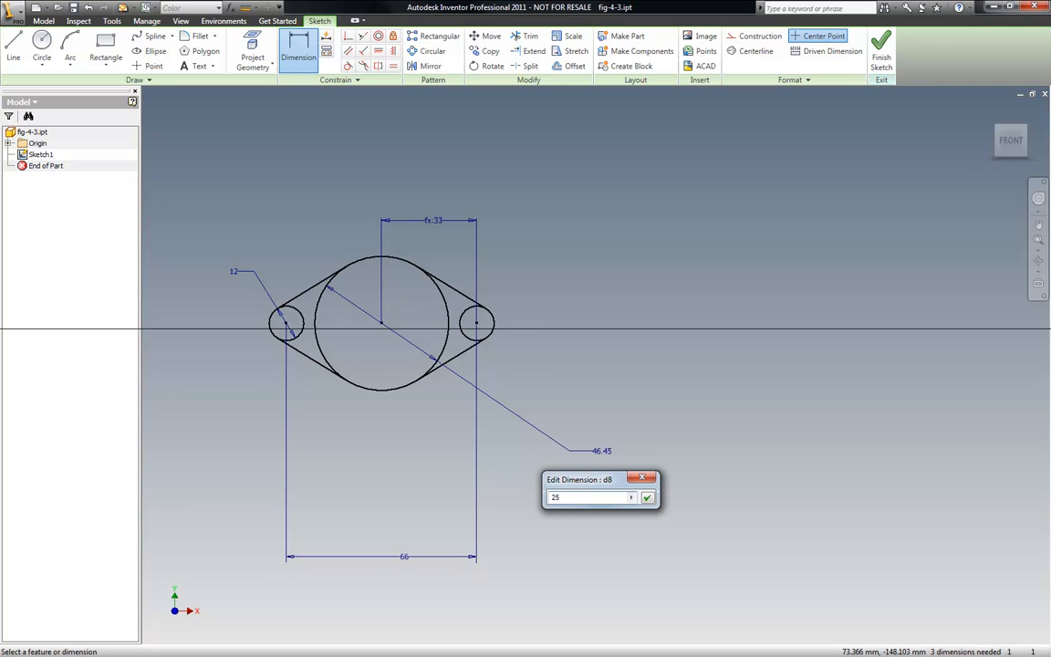
key("Return")
- Undo the large circle's diameter dimension
scroll(388, 370, "down", 6)
scroll(505, 307, "up", 5)
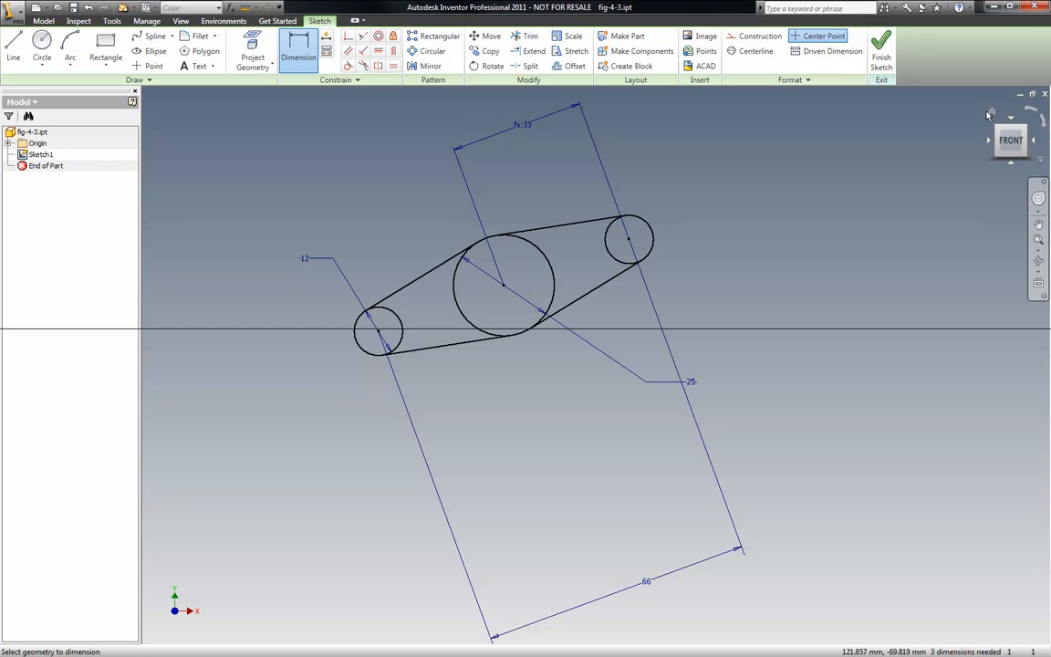
left_click(993, 111)
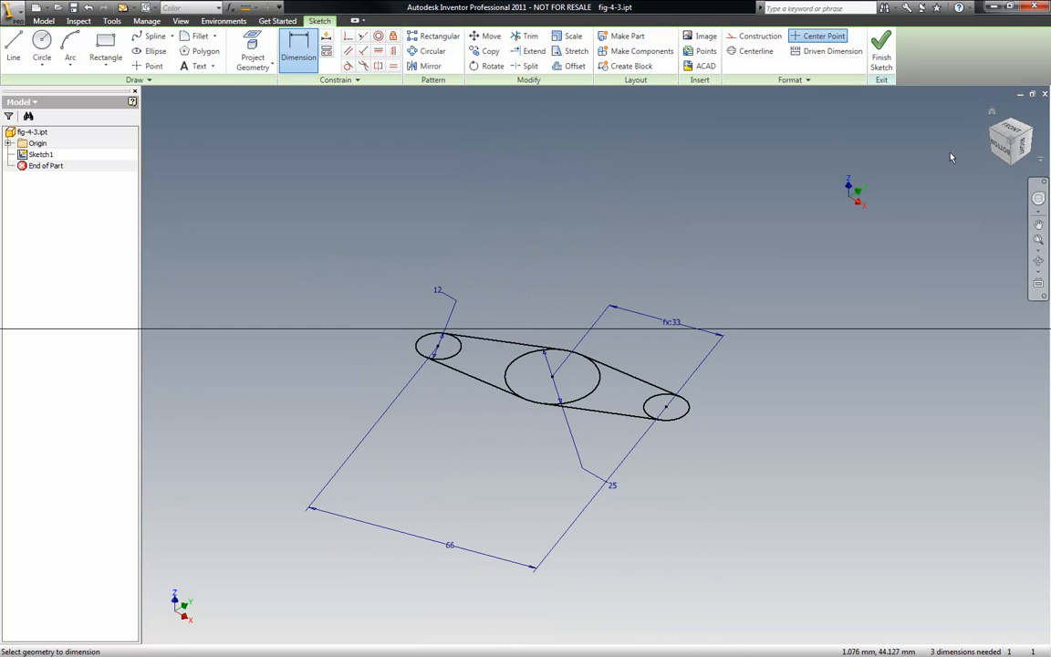
left_click(1011, 130)
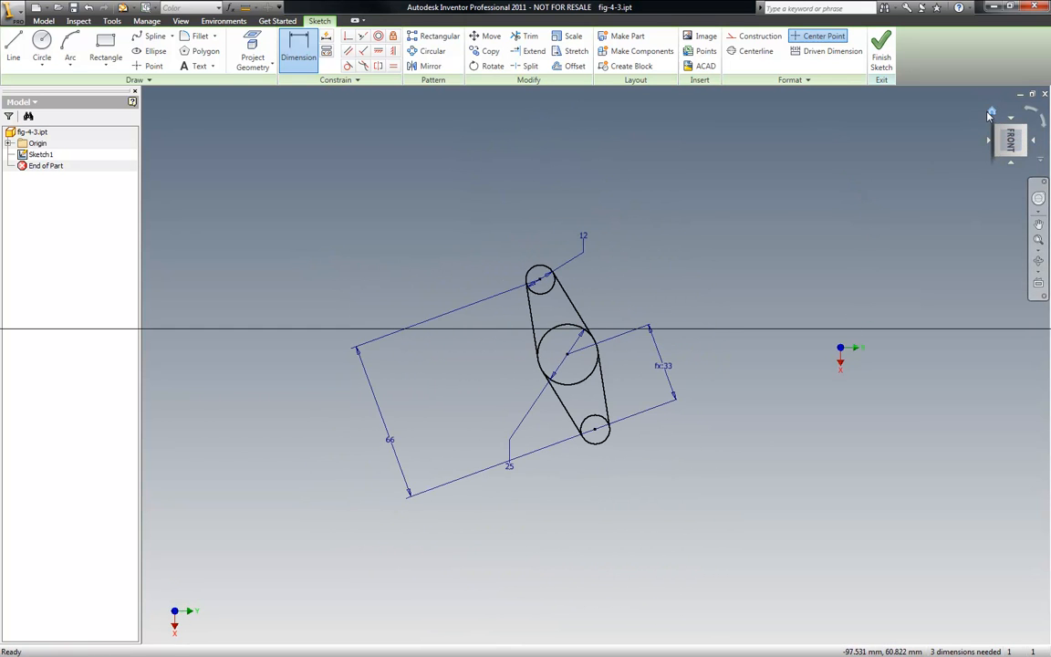
left_click(1031, 111)
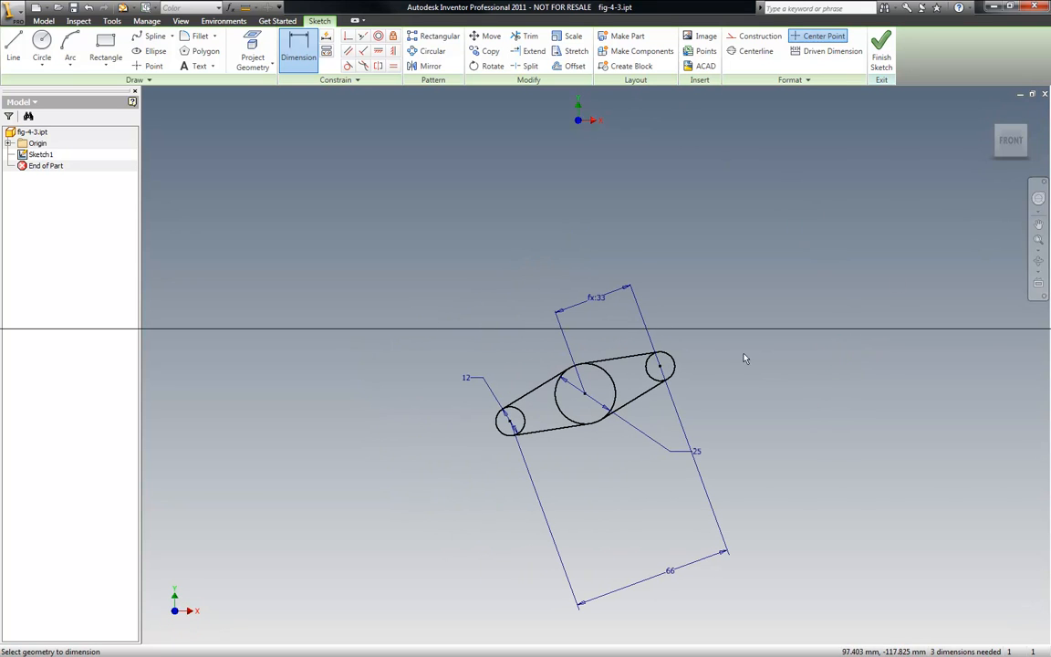
left_click(89, 7)
scroll(673, 382, "down", 3)
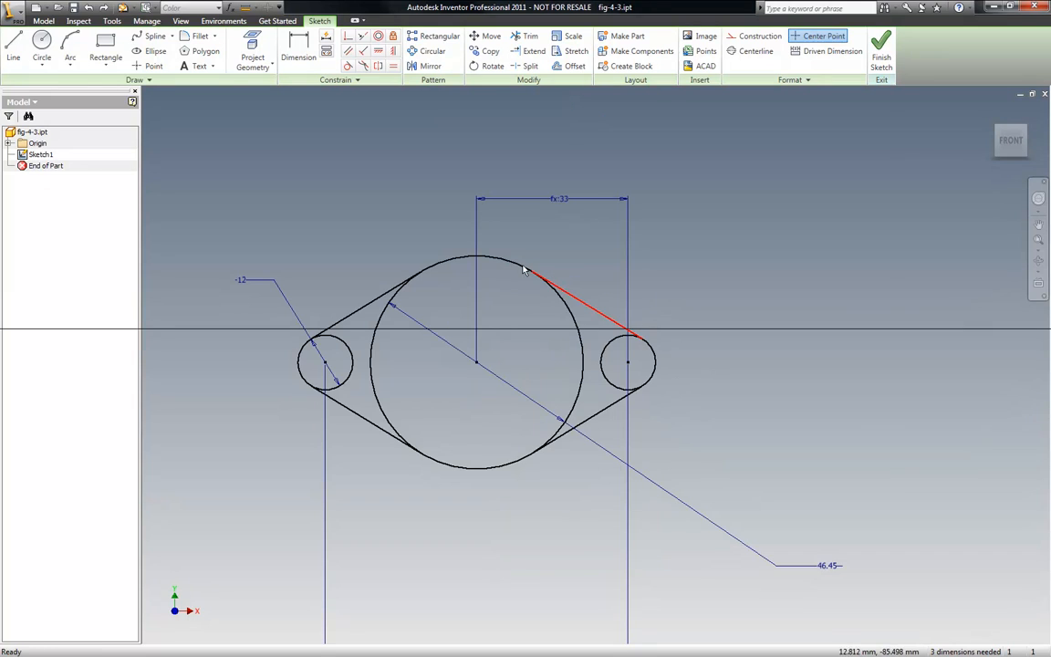
- Draw a line joining the centres of the two small circles and convert it to construction geometry
left_click(13, 45)
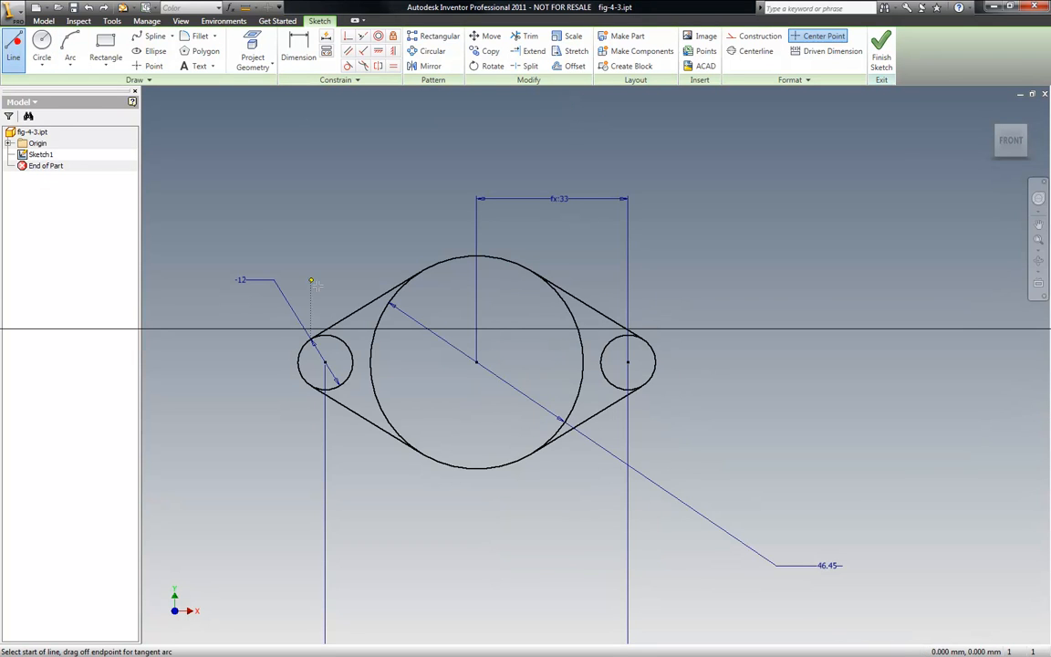
left_click(324, 363)
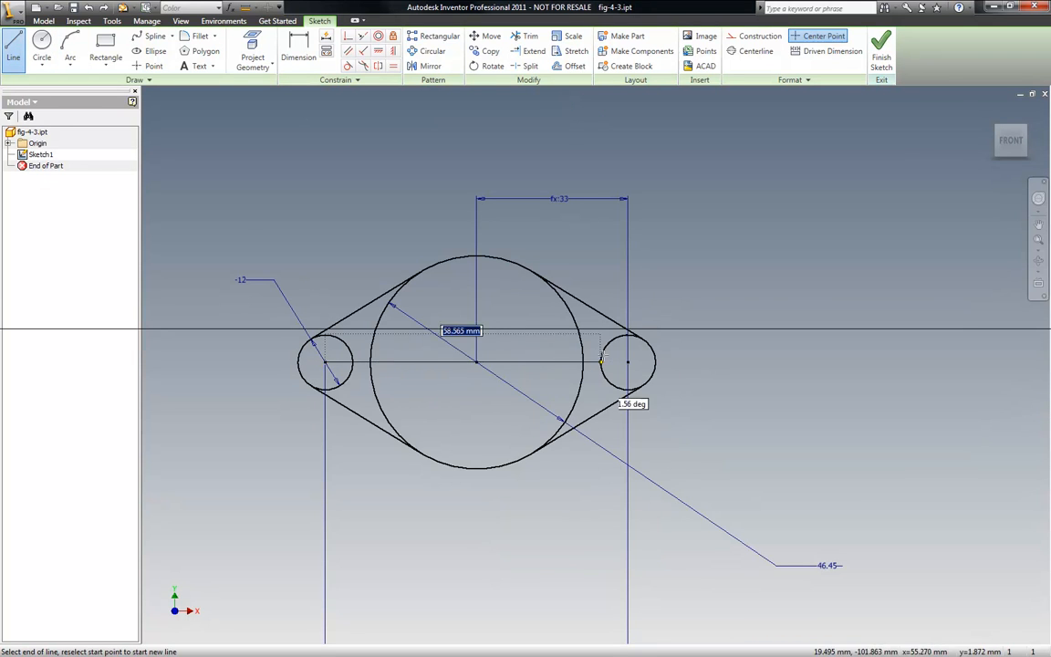
left_click(628, 362)
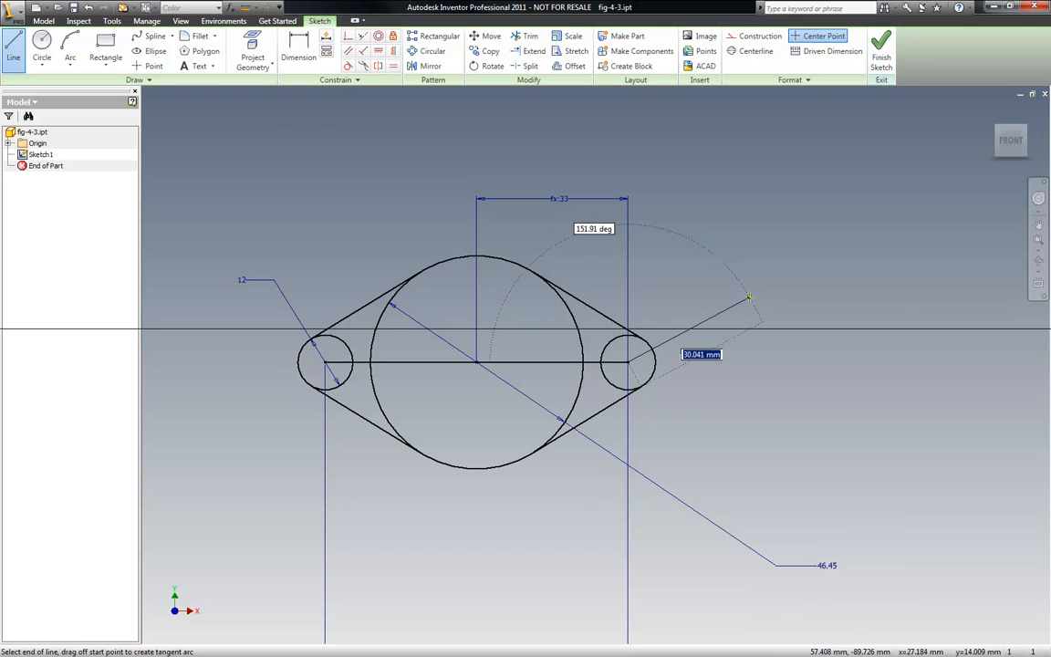
key("Escape")
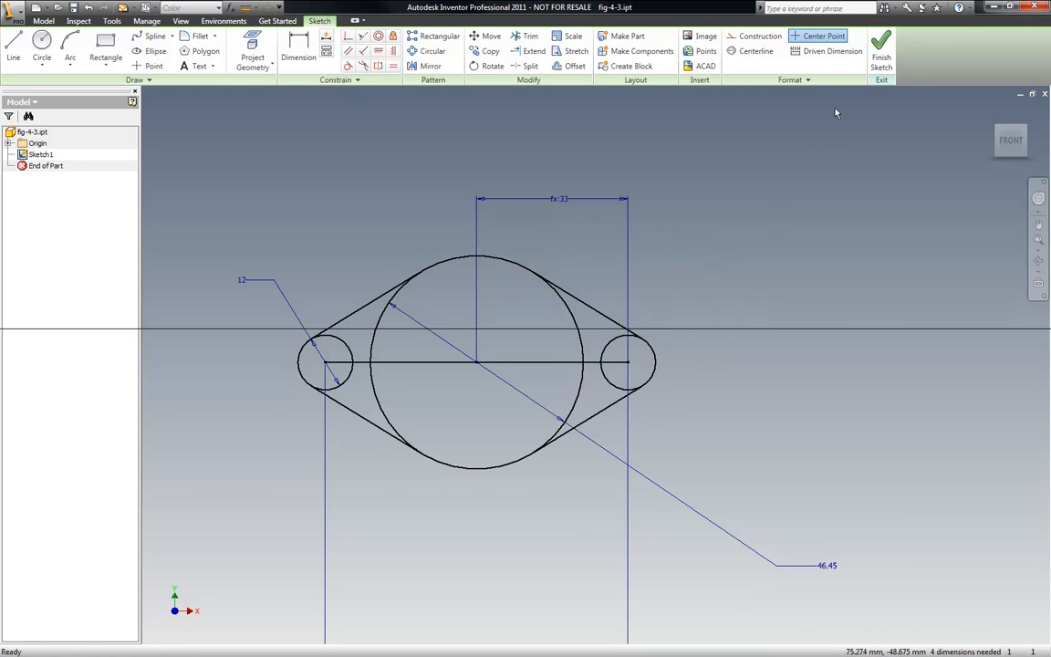
left_click(561, 364)
left_click(757, 36)
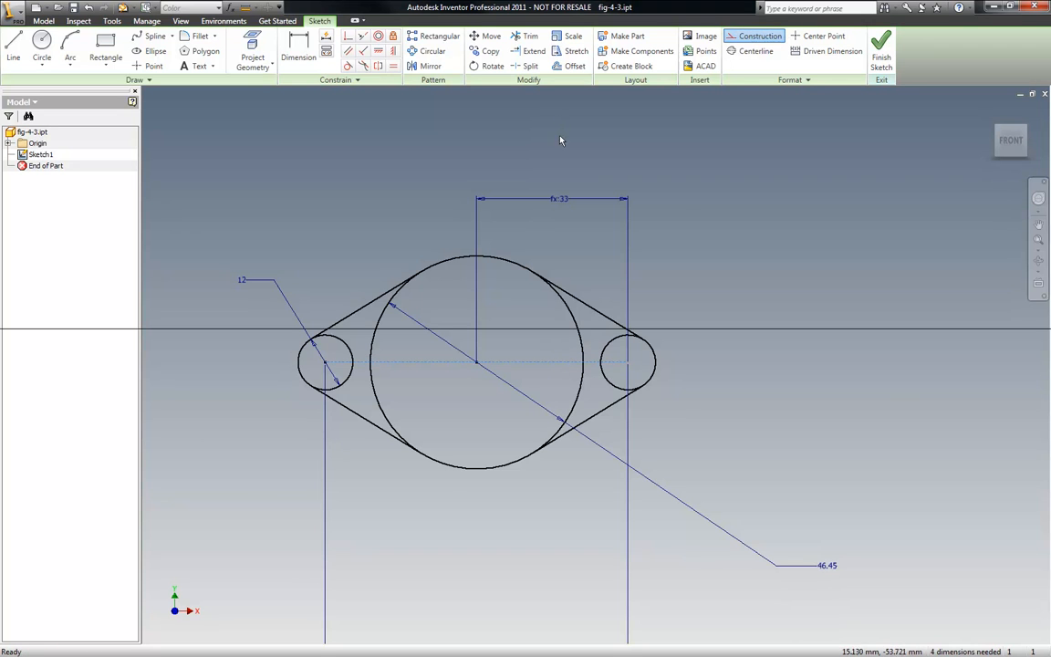
- Try to apply horizontal and parallel constraints to the construction line
left_click(380, 53)
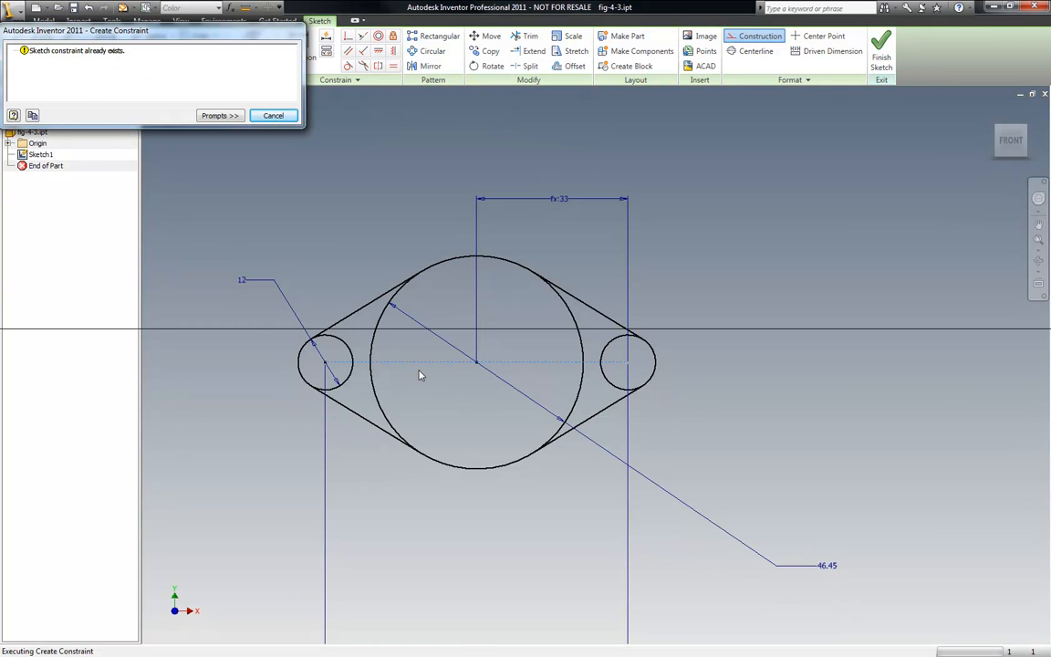
key("Escape")
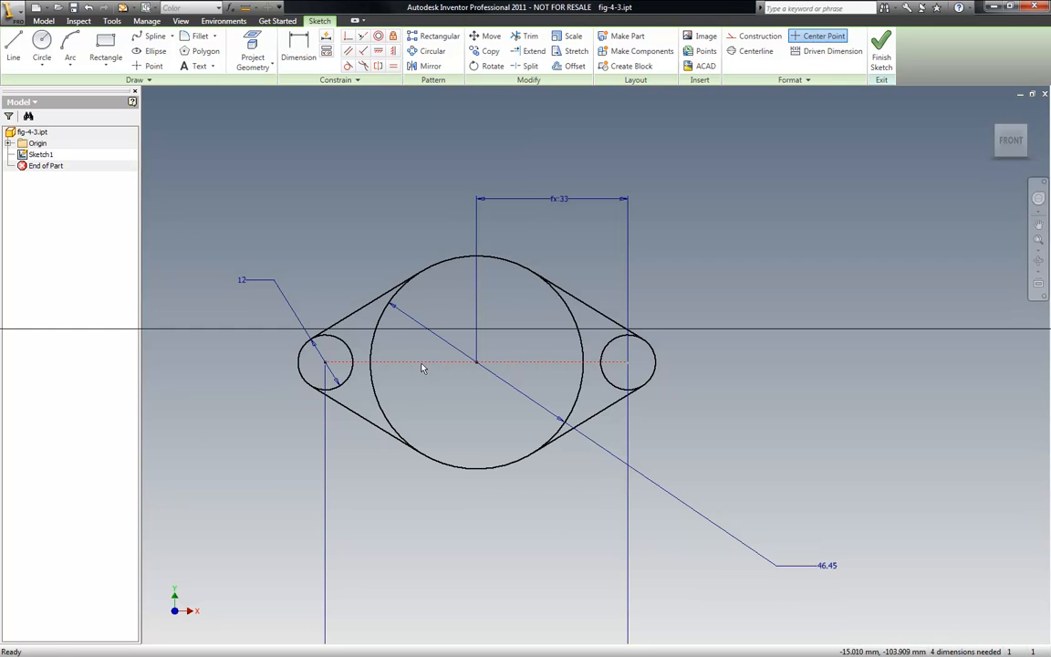
left_click(347, 51)
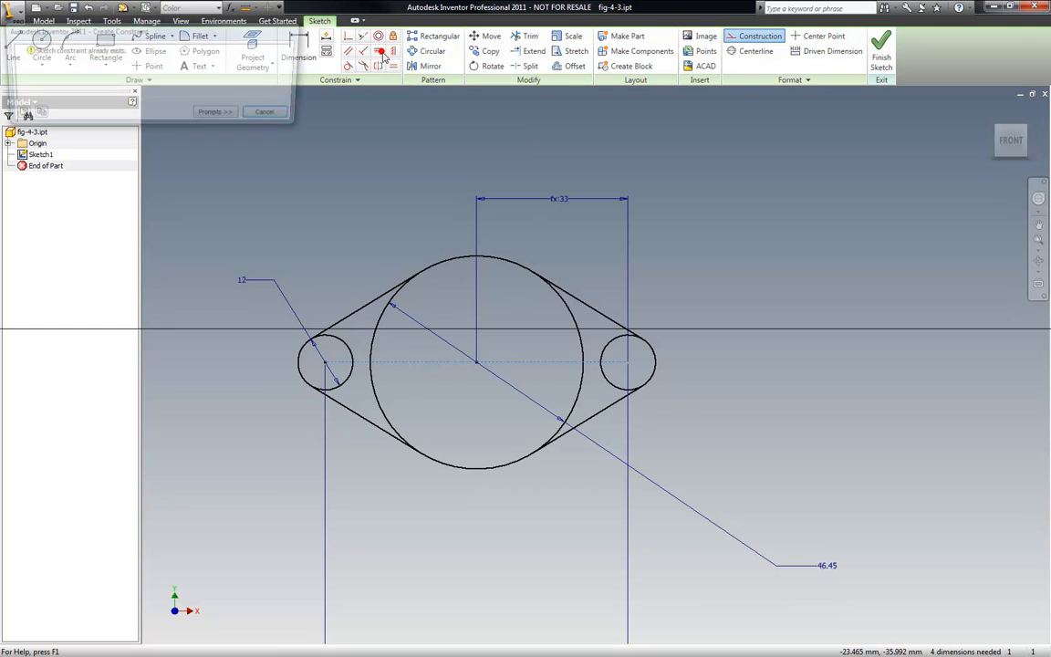
left_click(274, 116)
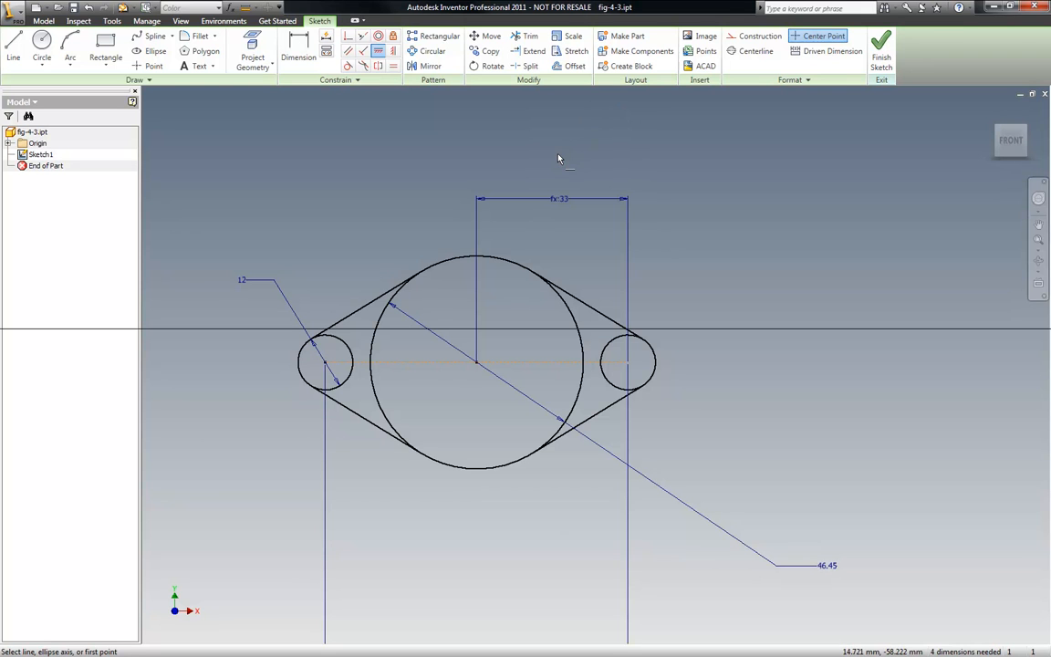
- Try to add a diameter dimension to the large circle
key("d")
left_click(500, 259)
left_click(618, 165)
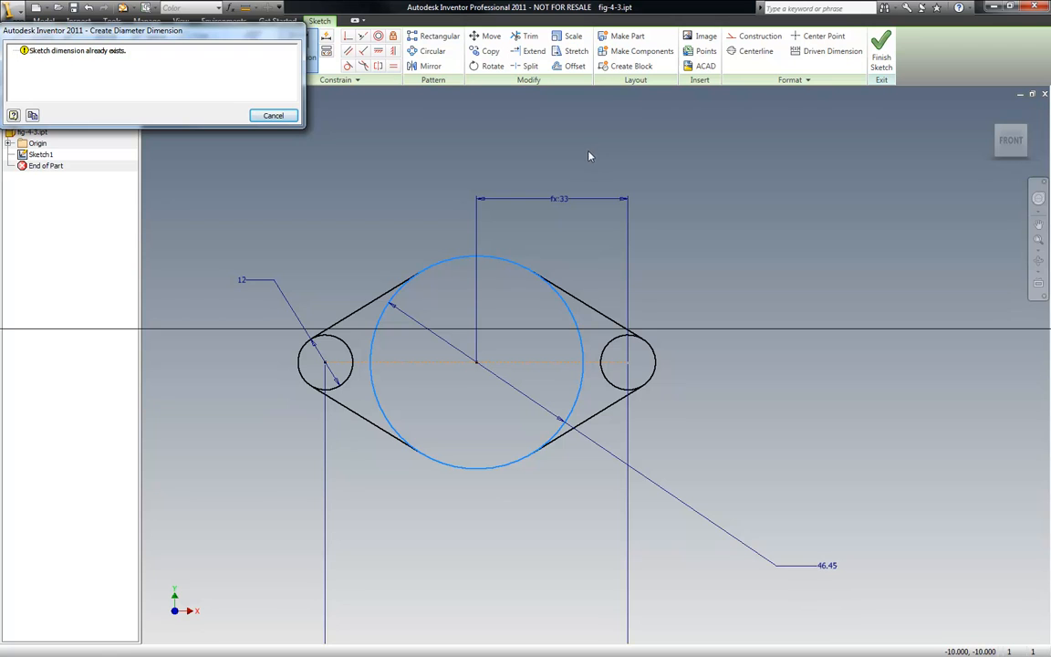
key("Escape")
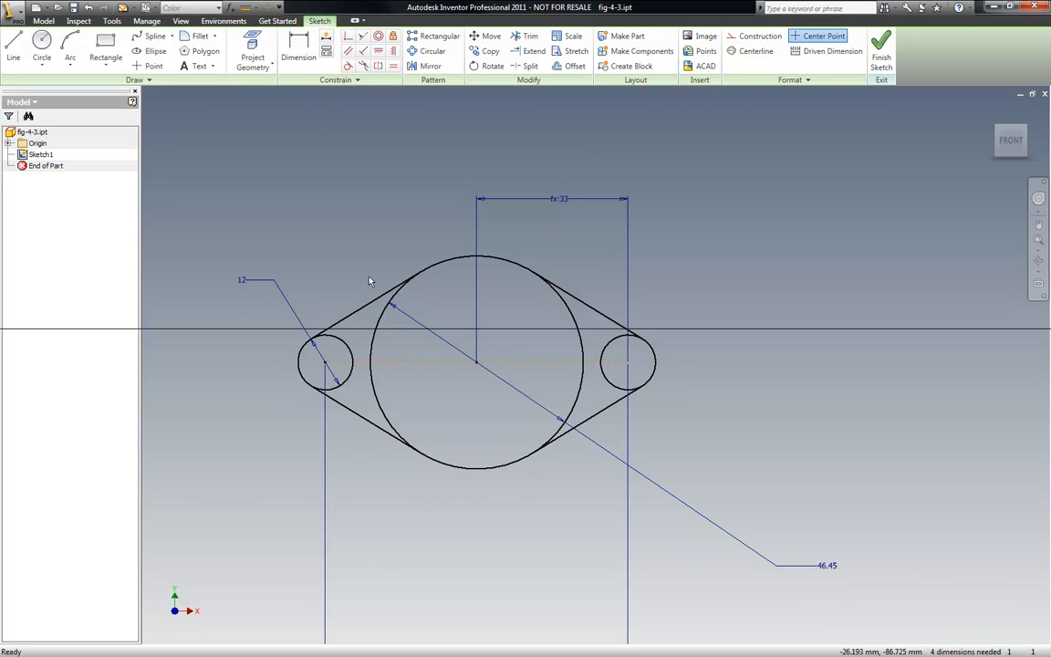
left_click(299, 47)
left_click(408, 444)
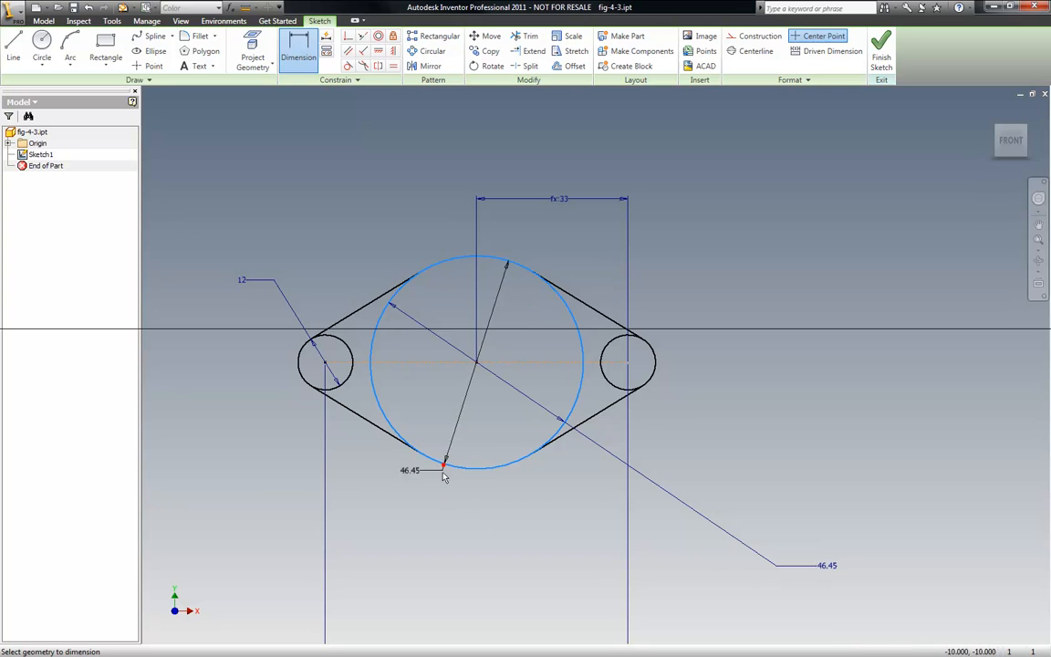
left_click(408, 529)
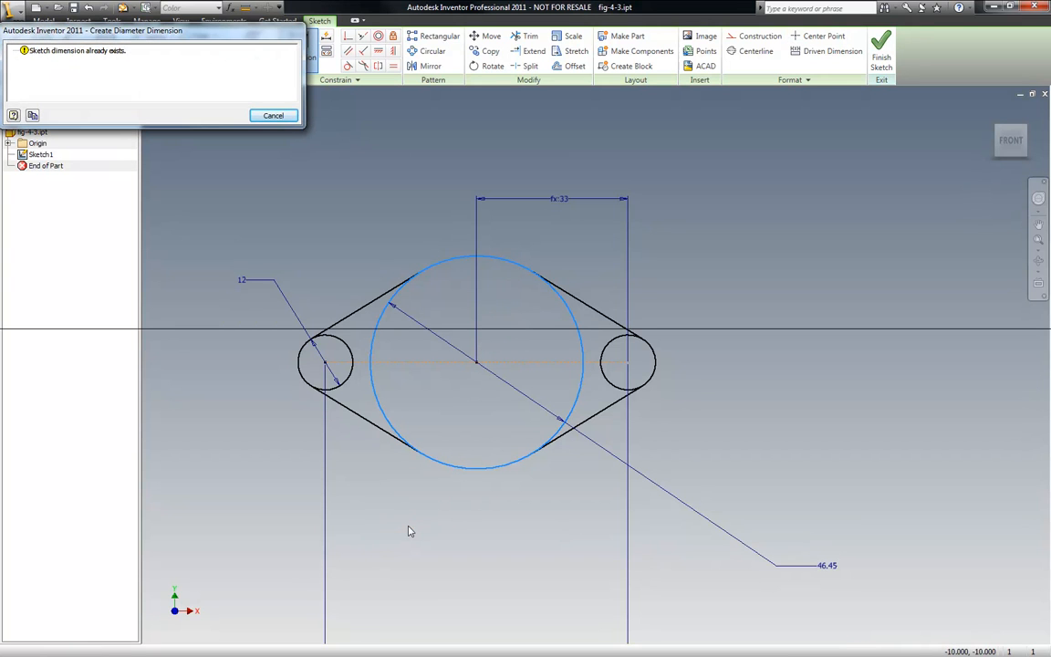
key("Escape")
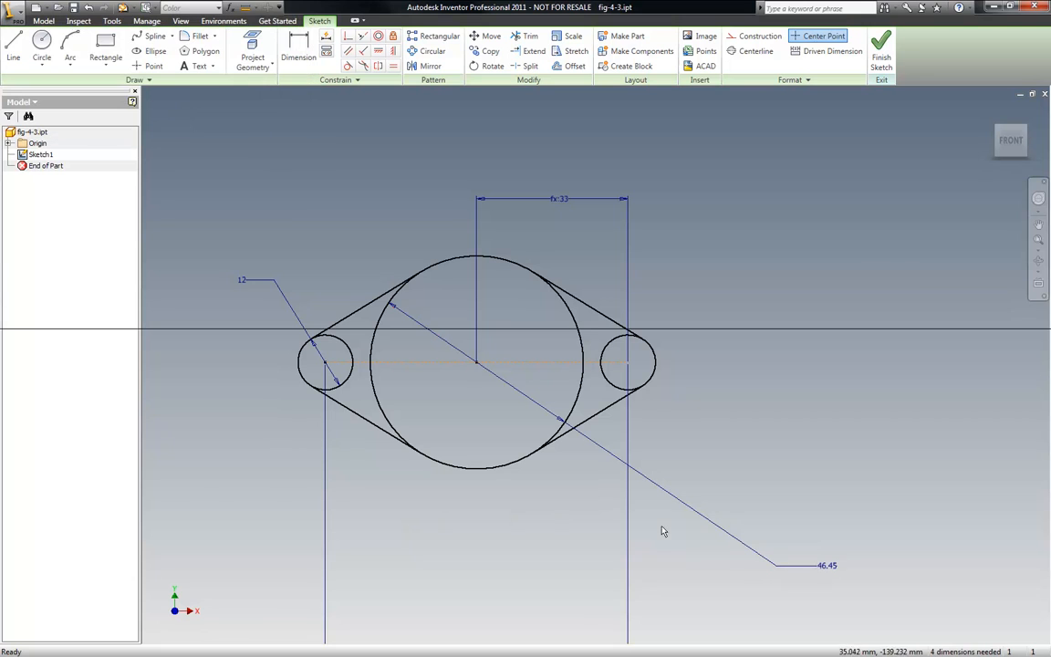
- Set the large circle's diameter dimension to 25 mm
double_click(824, 567)
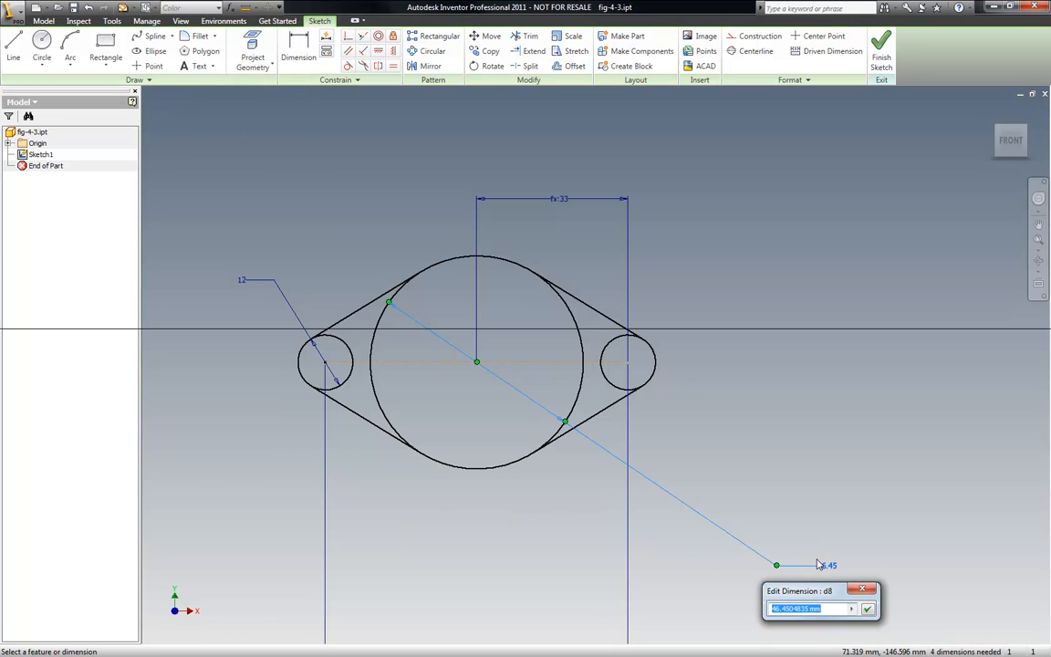
type("25")
key("Return")
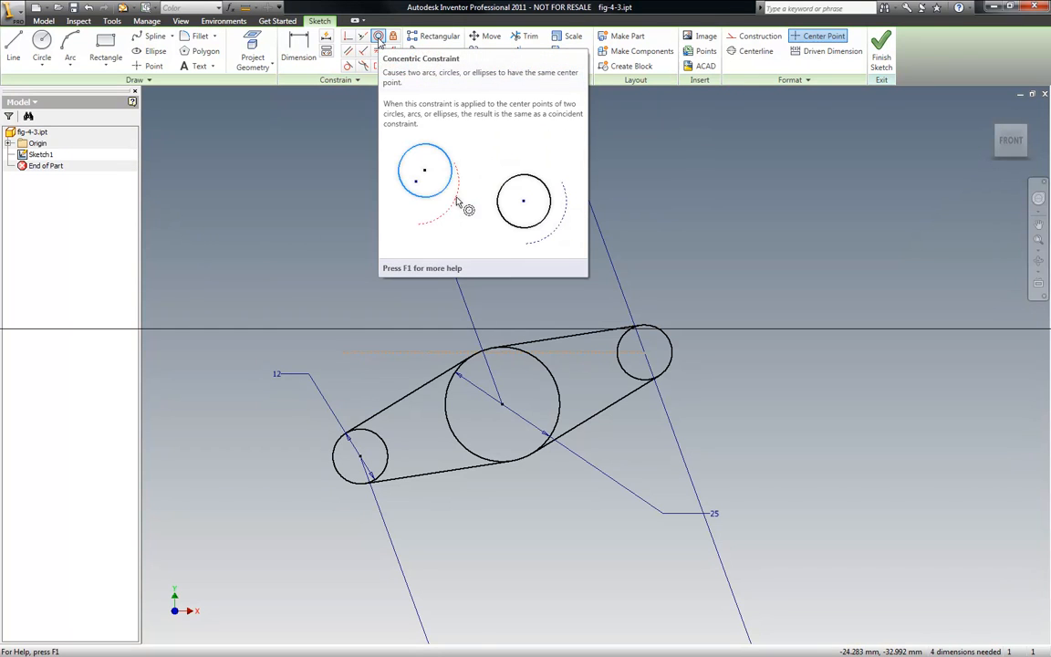
- Make the left small circle's centre coincident with the construction line
key("F8")
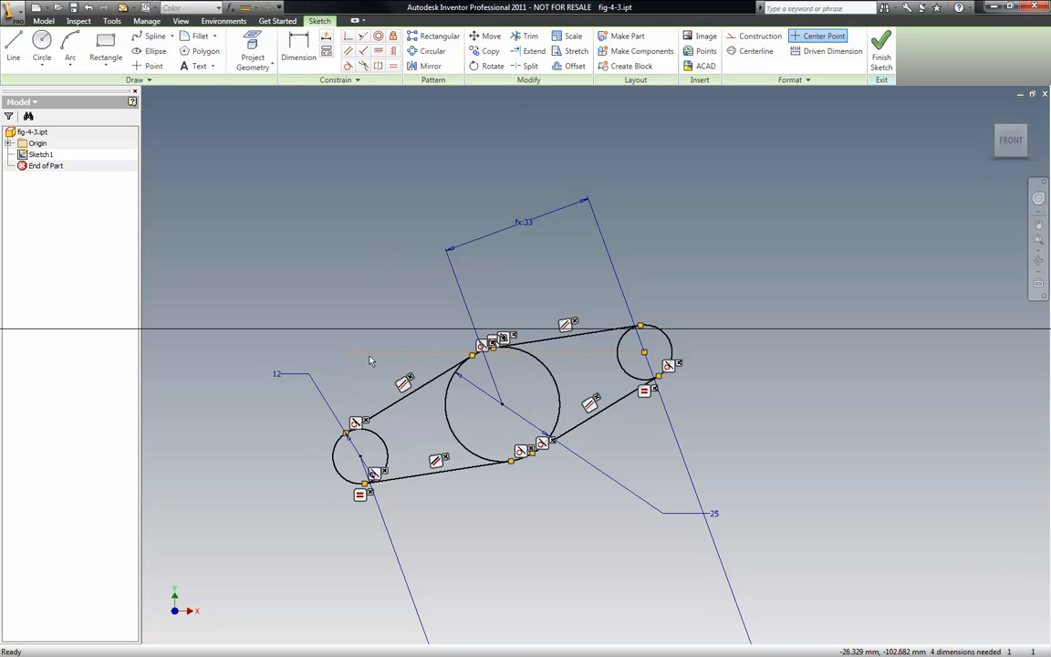
left_click(349, 39)
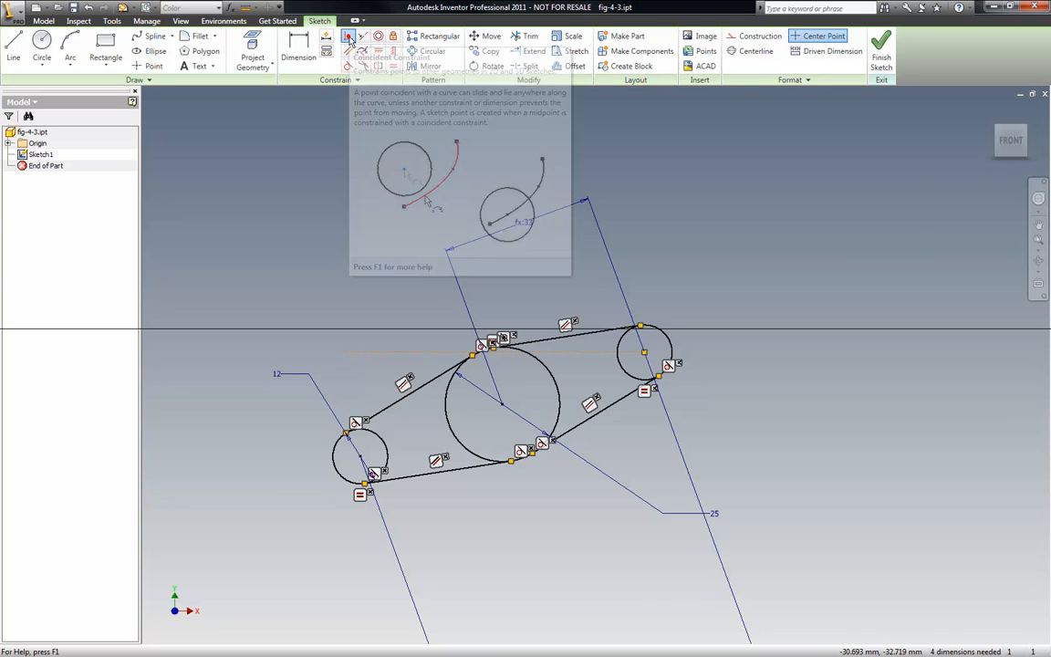
left_click(360, 456)
left_click(344, 356)
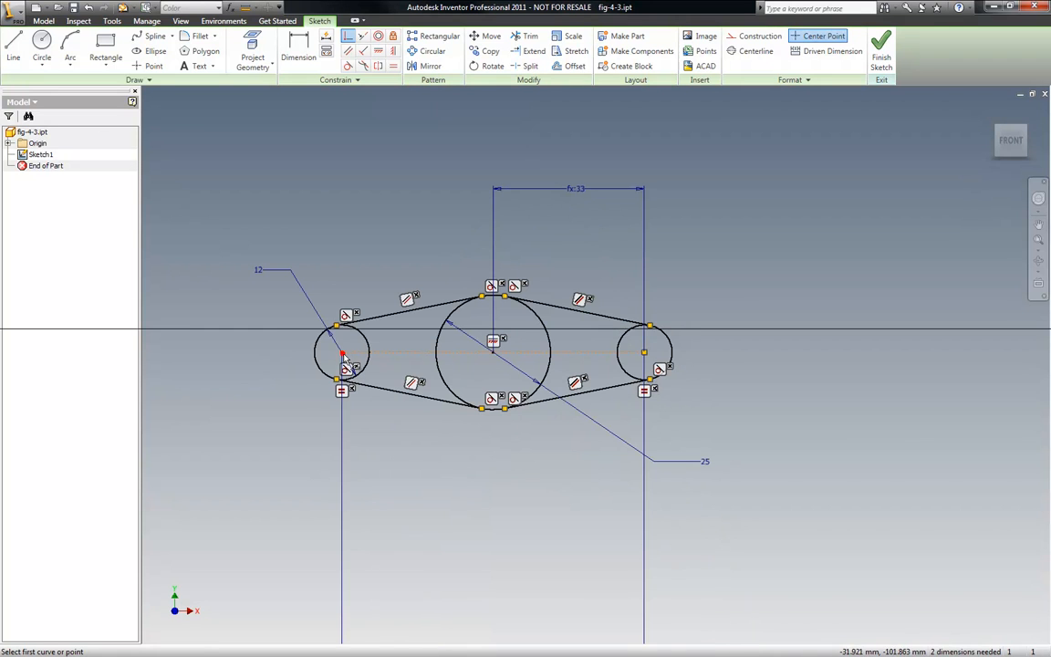
- Show all sketch constraints and inspect the right small circle
right_click(681, 272)
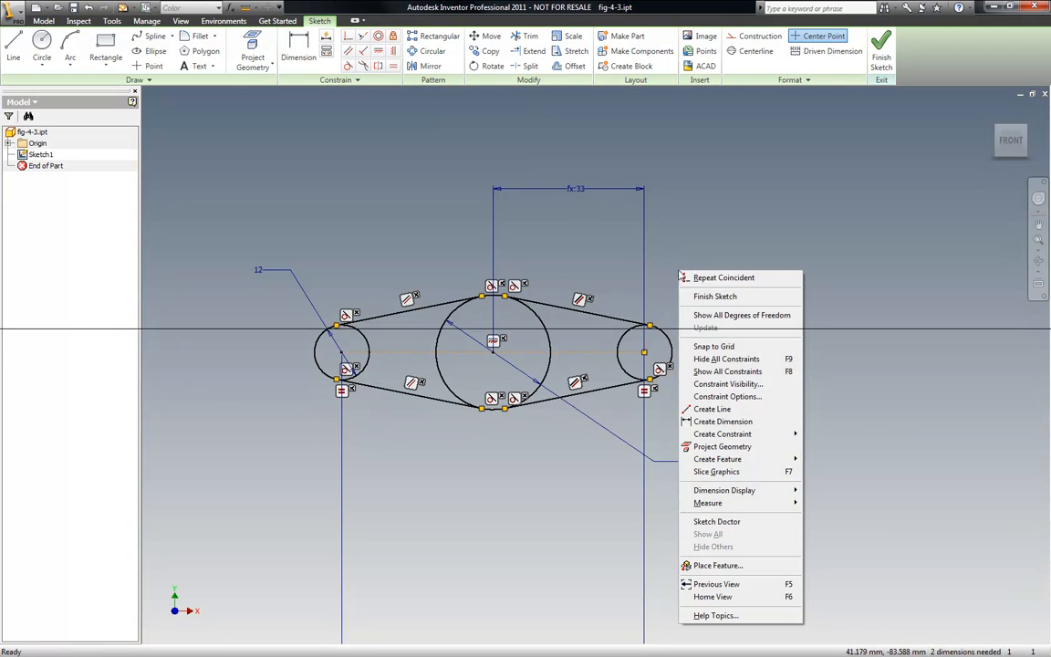
left_click(723, 359)
scroll(667, 371, "up", 5)
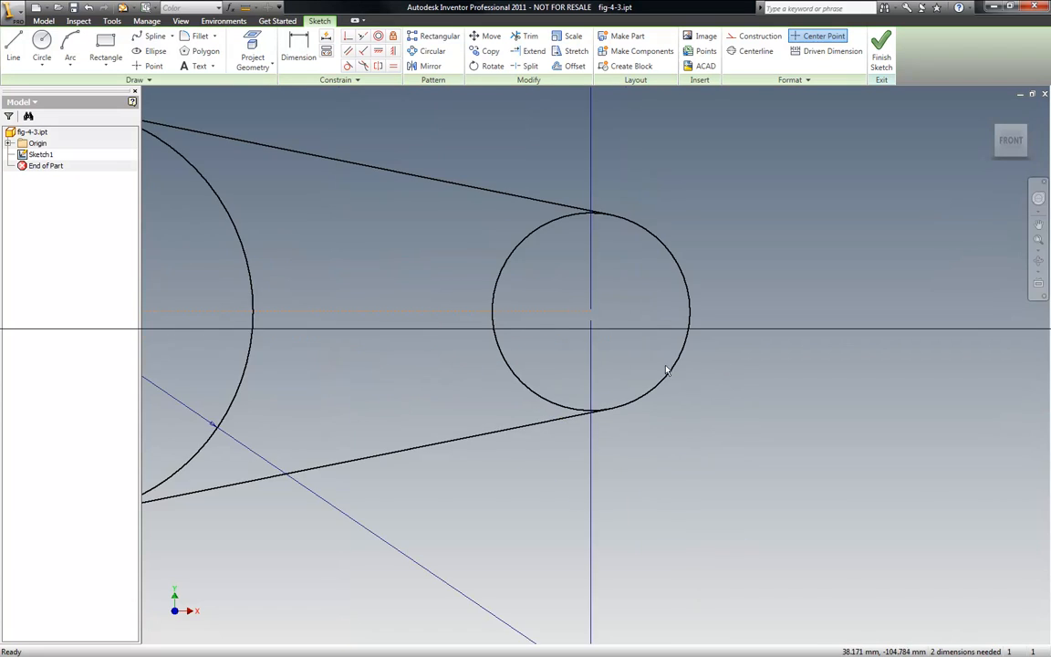
scroll(554, 306, "down", 5)
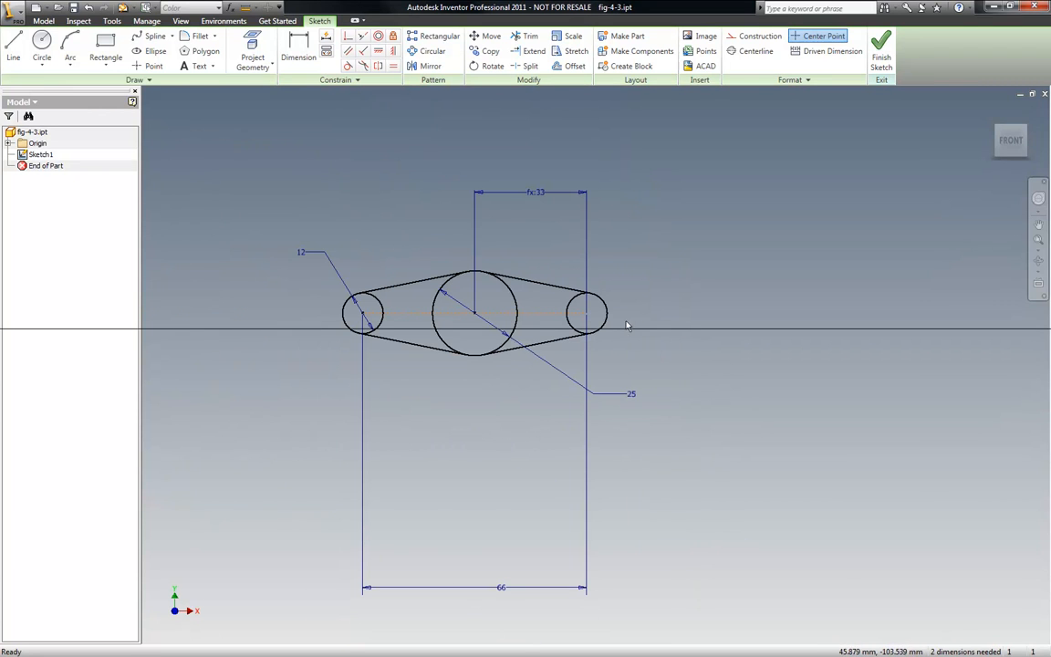
- Try setting the small circle's diameter to 20 mm and undo the change
double_click(301, 253)
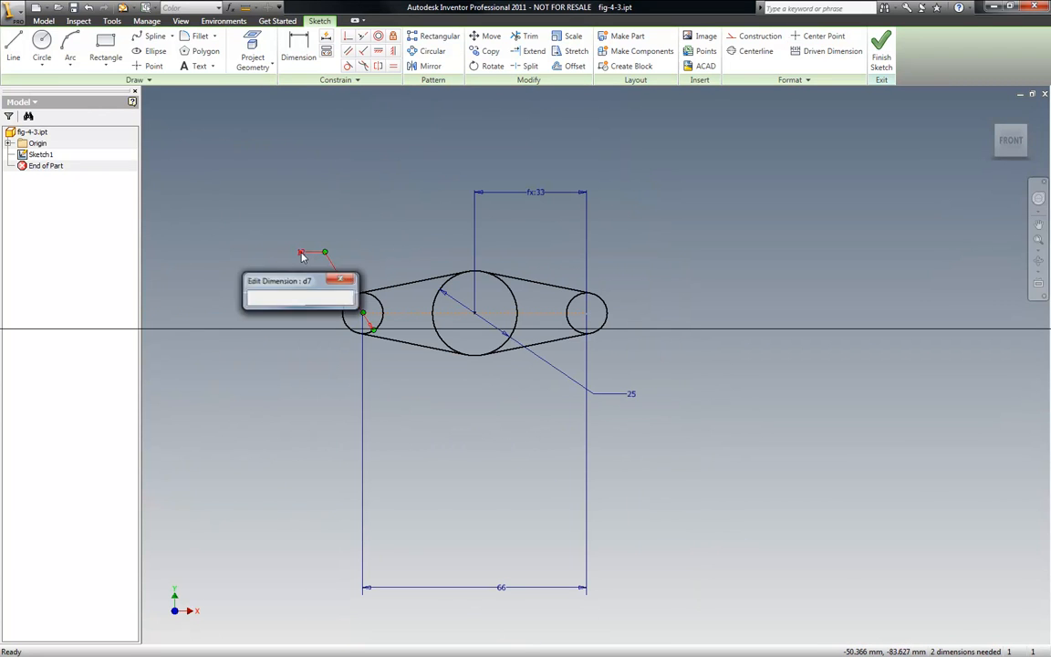
type("20")
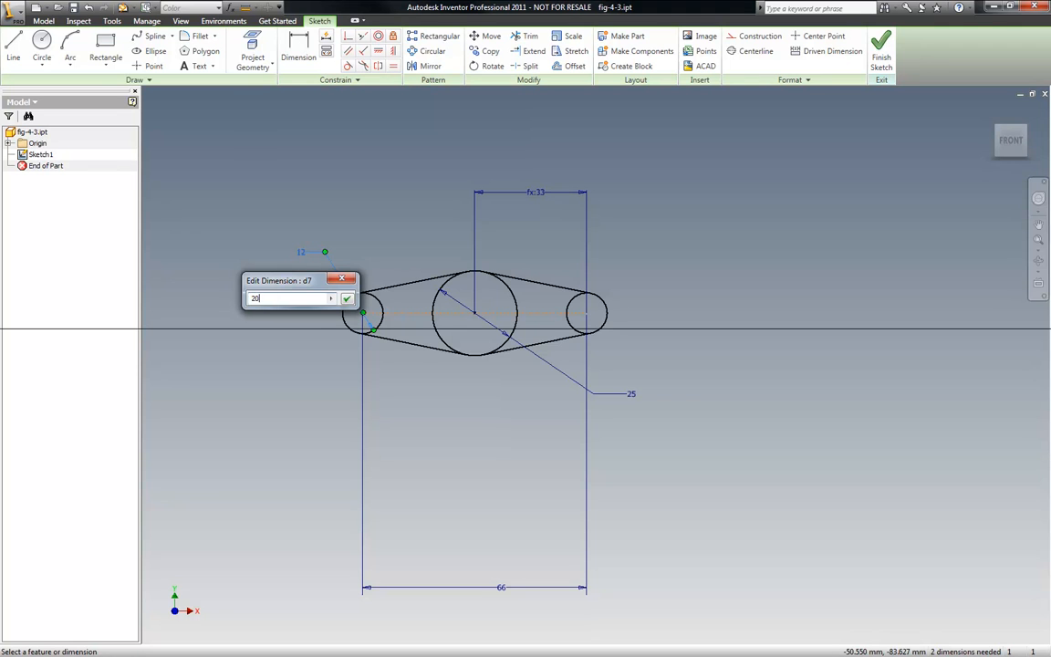
key("Return")
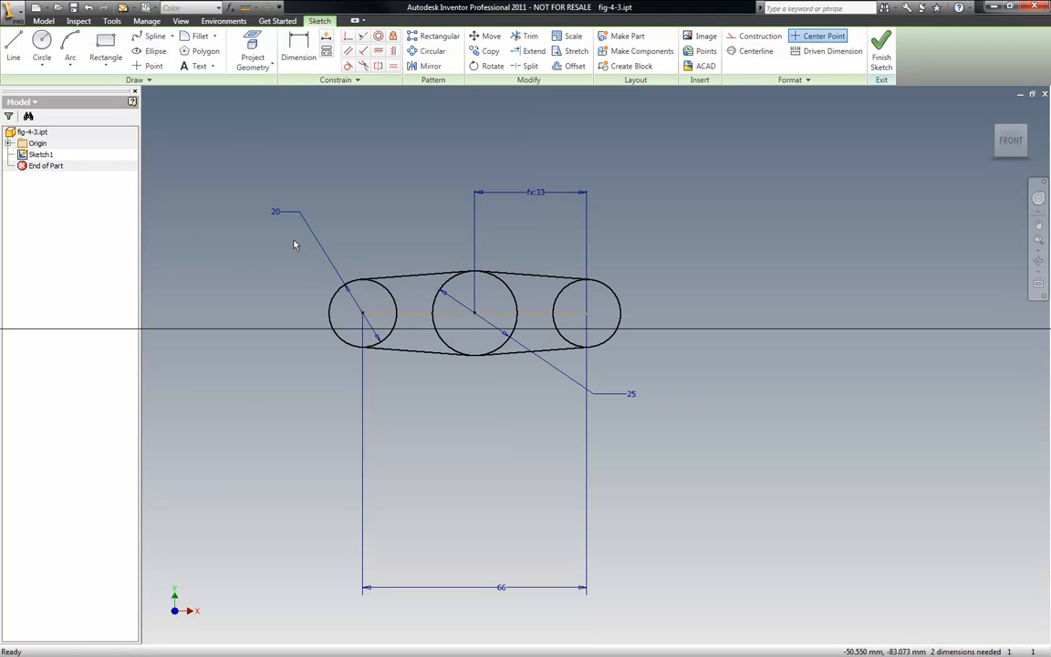
left_click(87, 7)
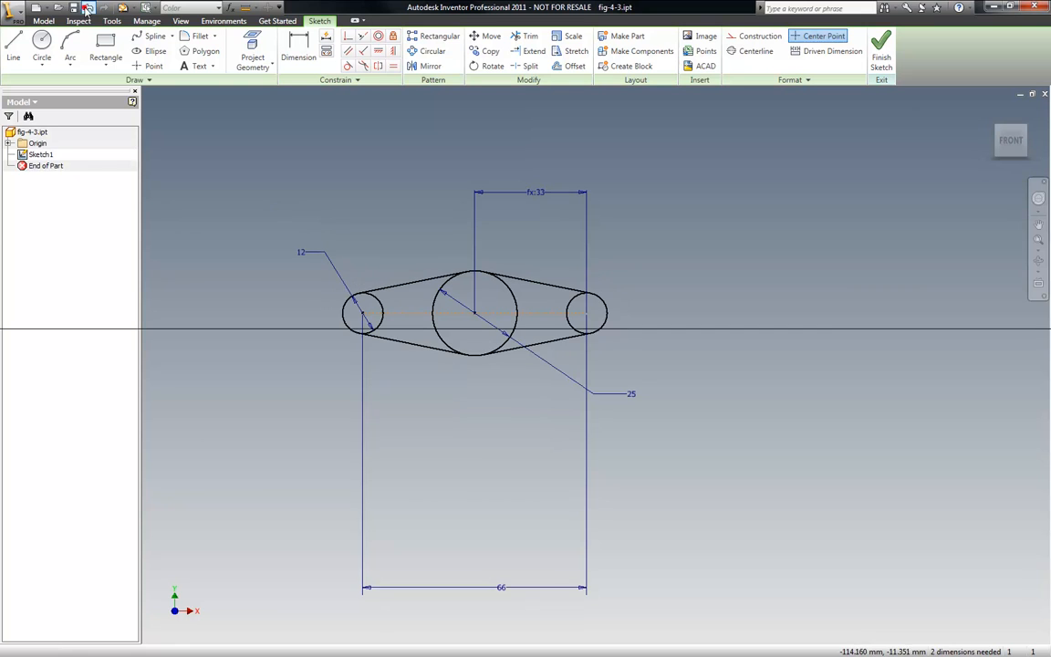
- Try setting the distance between the small circles to 88 mm and undo the change
double_click(501, 589)
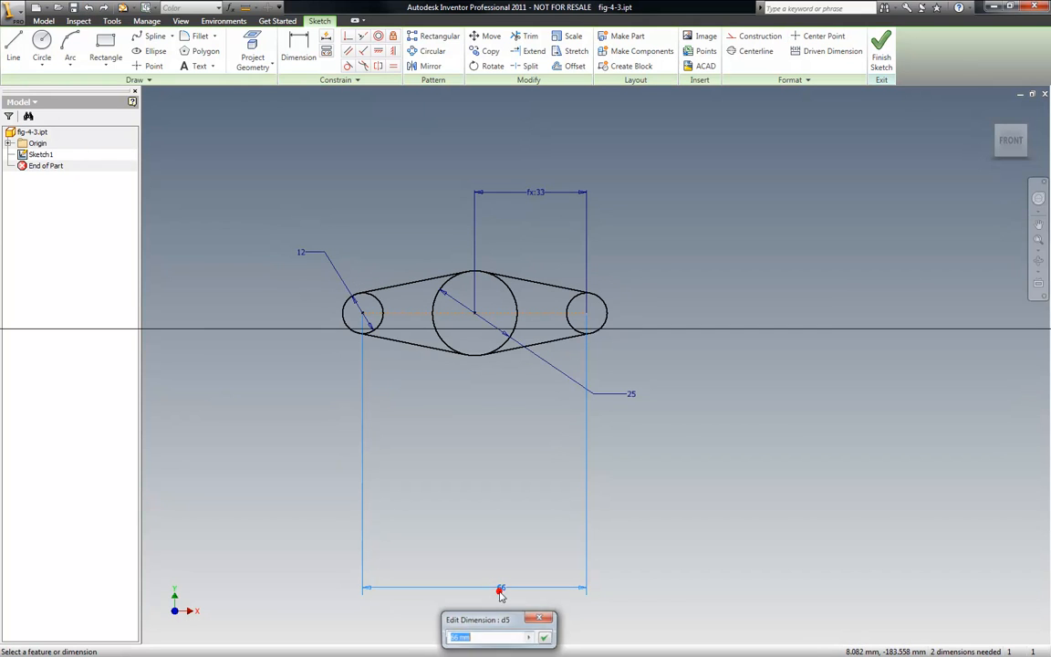
type("88")
key("Return")
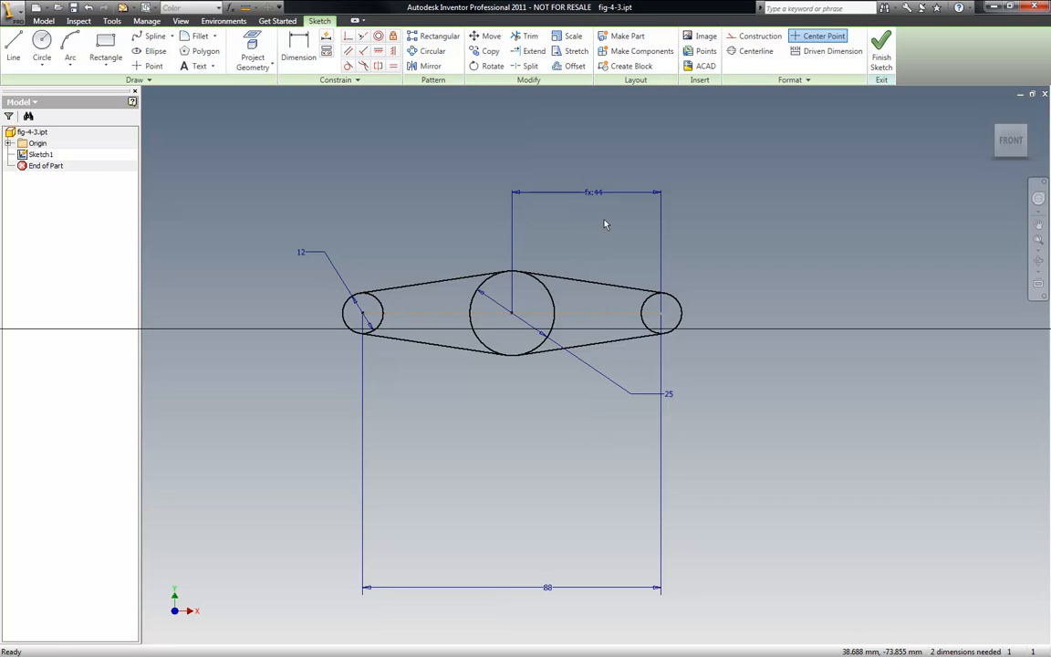
left_click(89, 8)
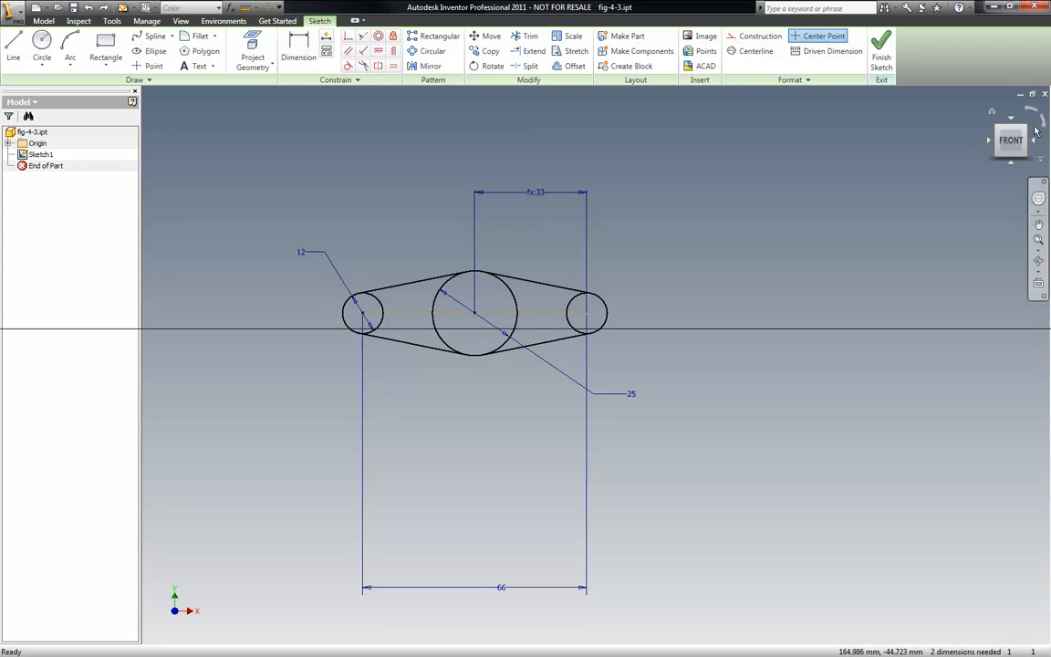
- Exit the sketch and reopen Sketch1 for editing in an angled 3D view
right_click(313, 157)
left_click(352, 183)
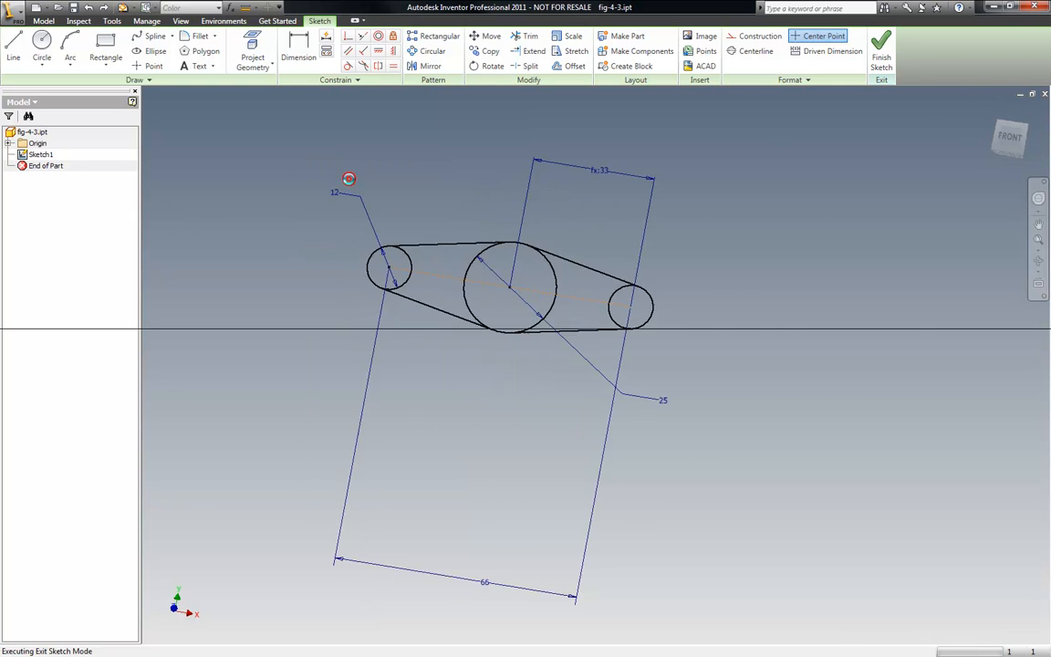
scroll(309, 307, "down", 3)
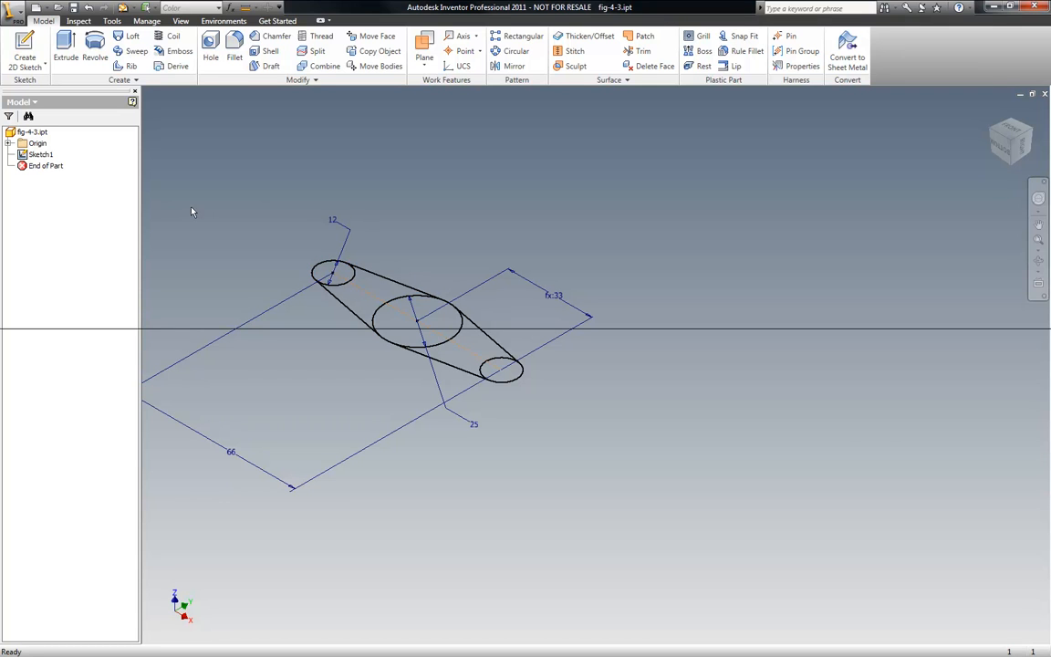
right_click(40, 157)
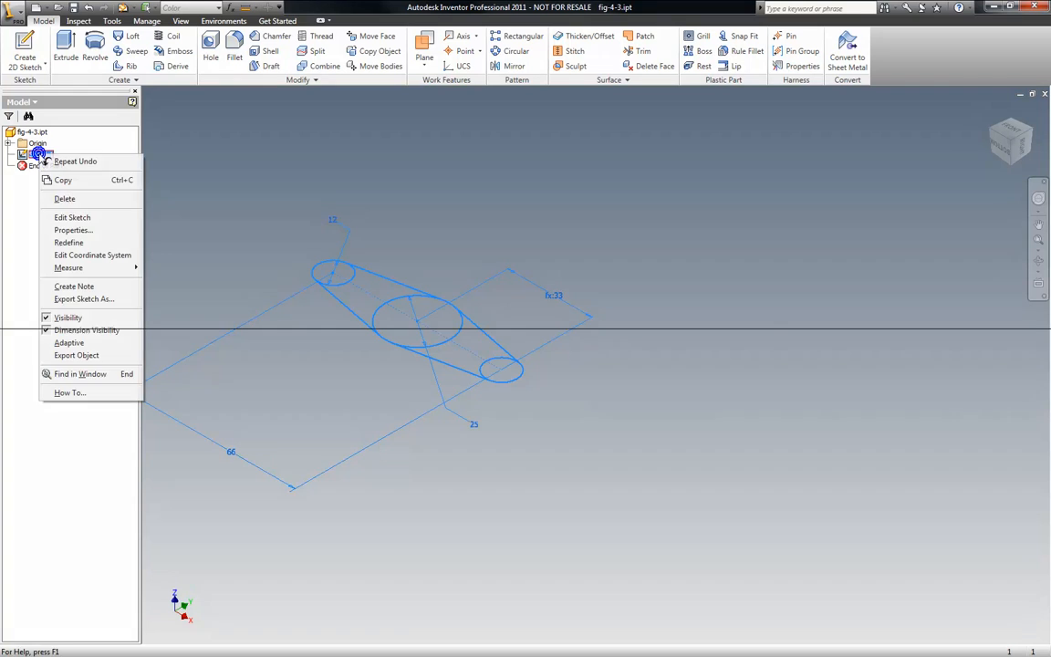
left_click(70, 217)
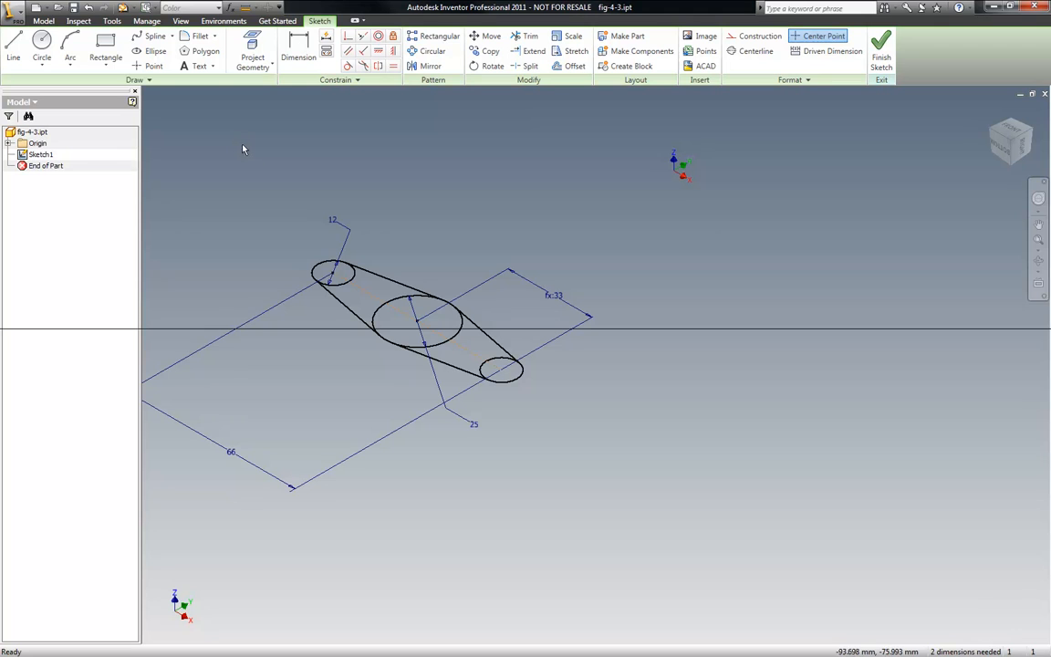
- Trim the inner arcs of all three circles so the tangent lines and outer arcs form one link outline
left_click(526, 36)
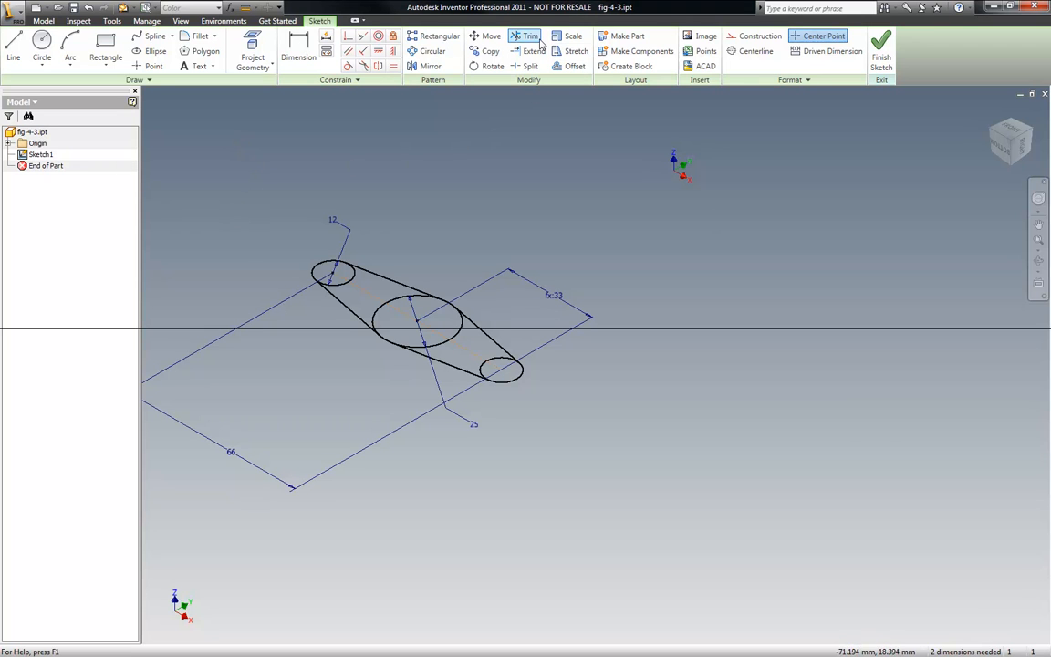
left_click(338, 283)
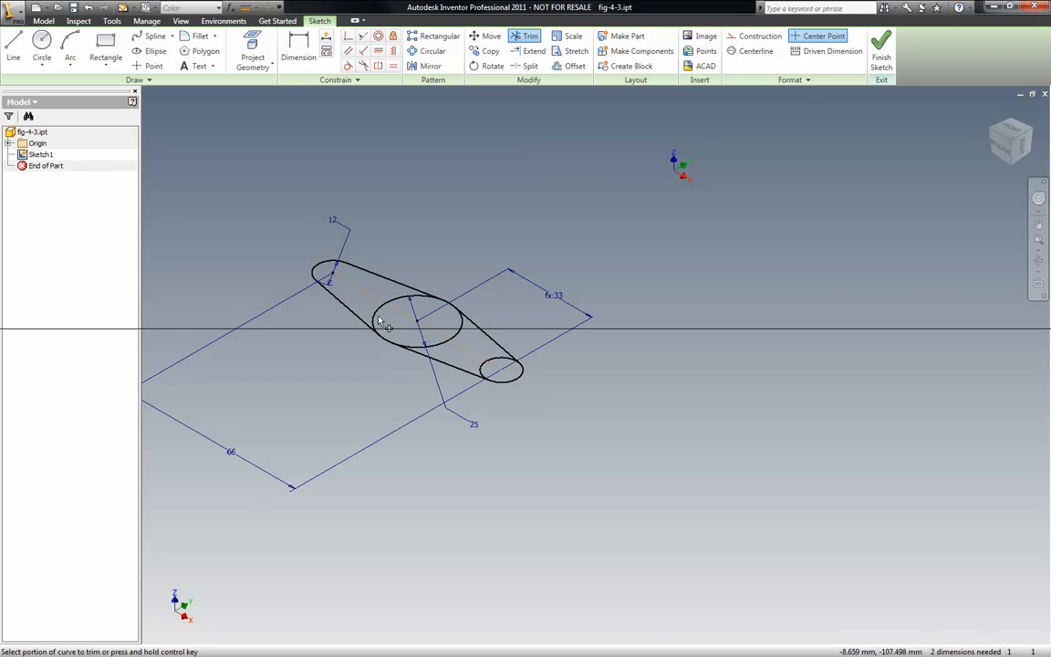
left_click(394, 301)
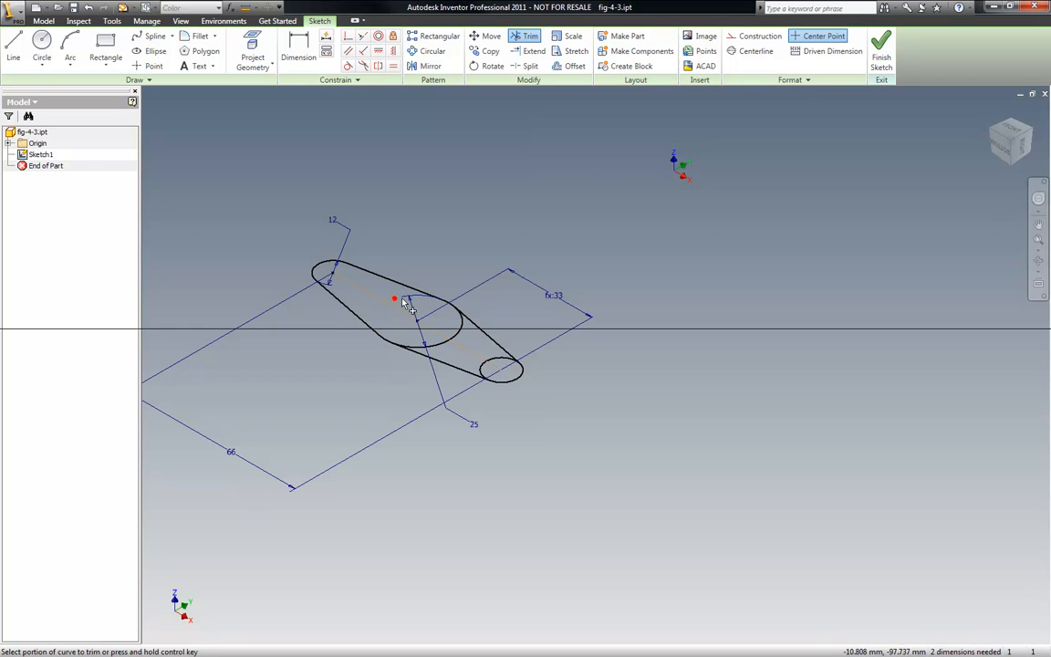
left_click(440, 344)
left_click(460, 331)
left_click(499, 365)
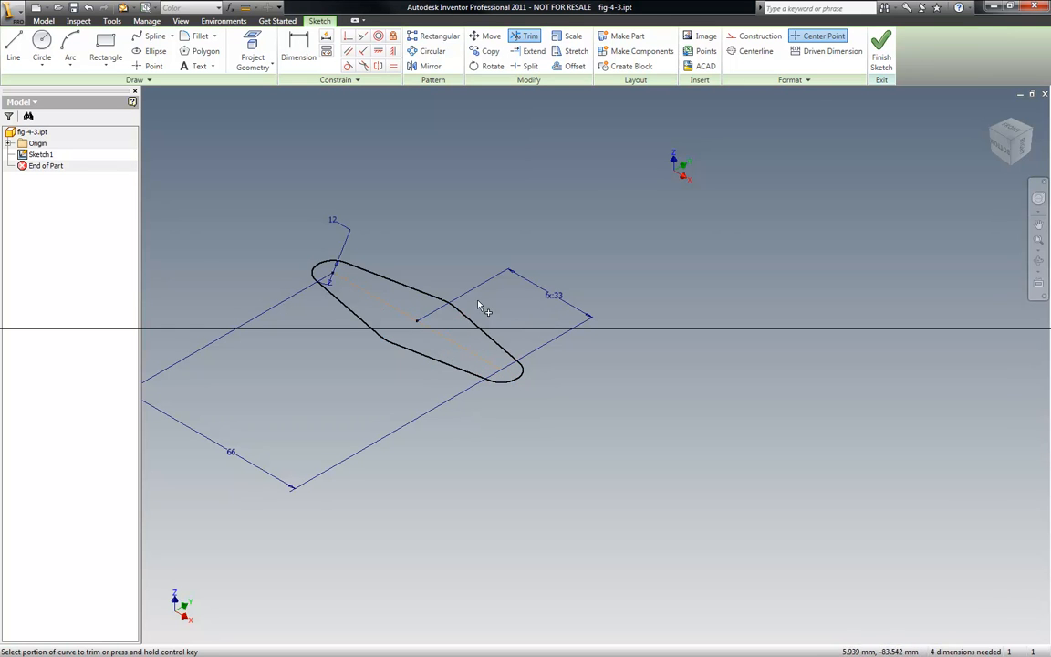
scroll(436, 290, "up", 3)
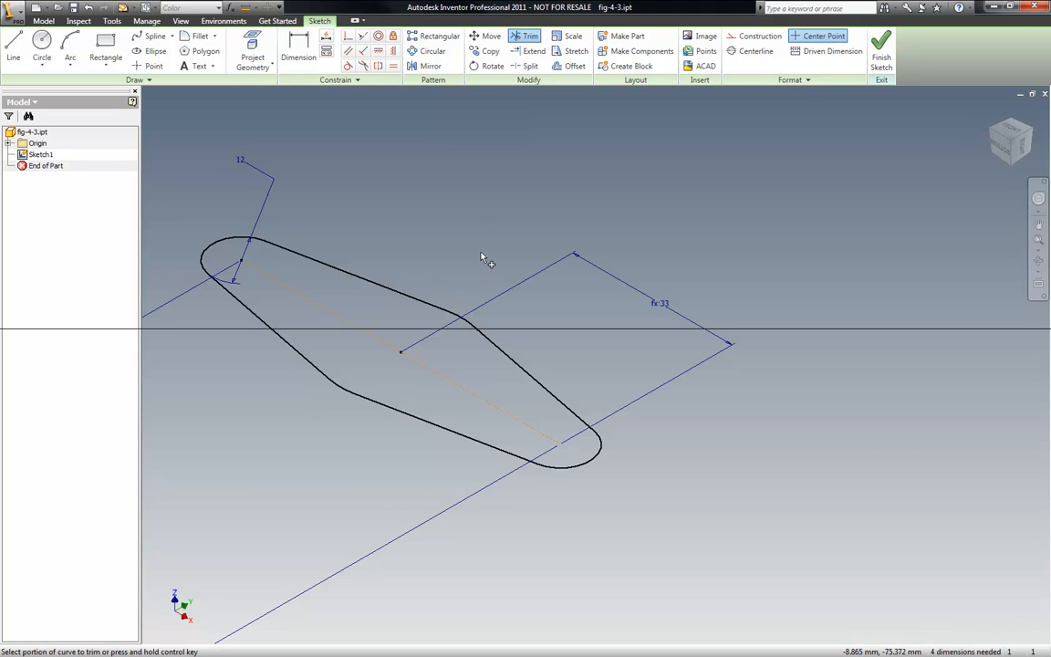
right_click(440, 186)
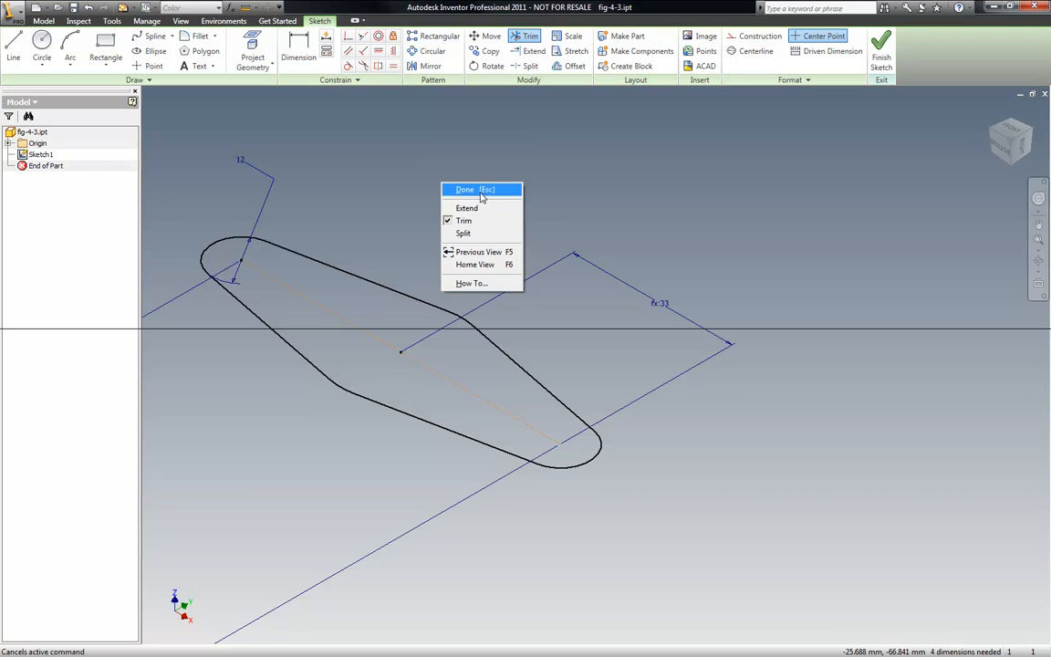
left_click(479, 188)
- Finish the sketch and extrude the link profile 2 mm
right_click(468, 184)
left_click(500, 210)
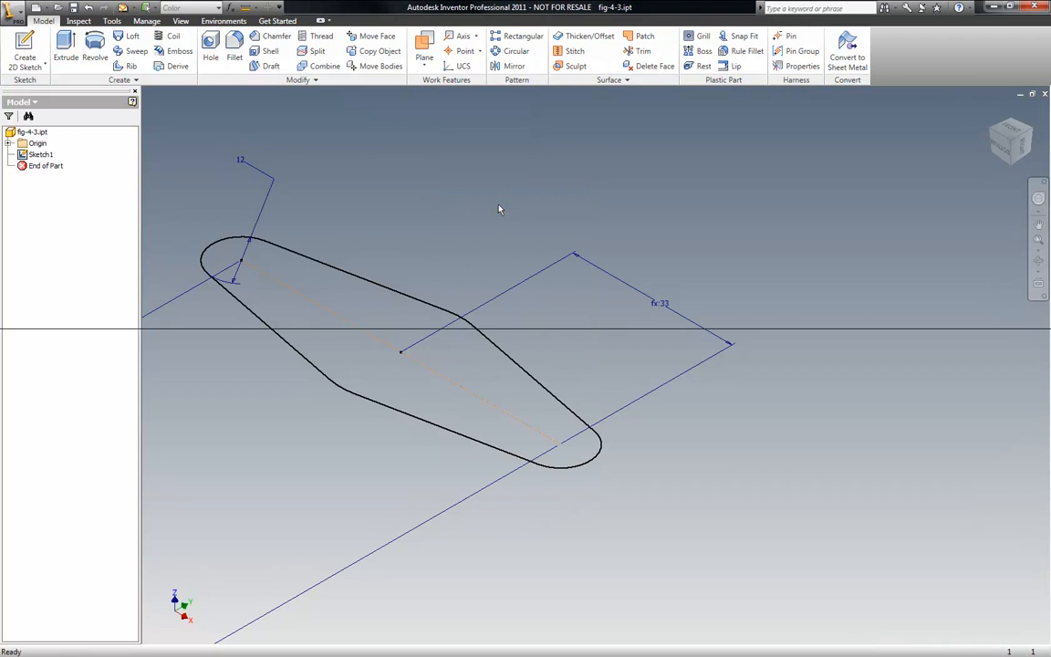
left_click(66, 47)
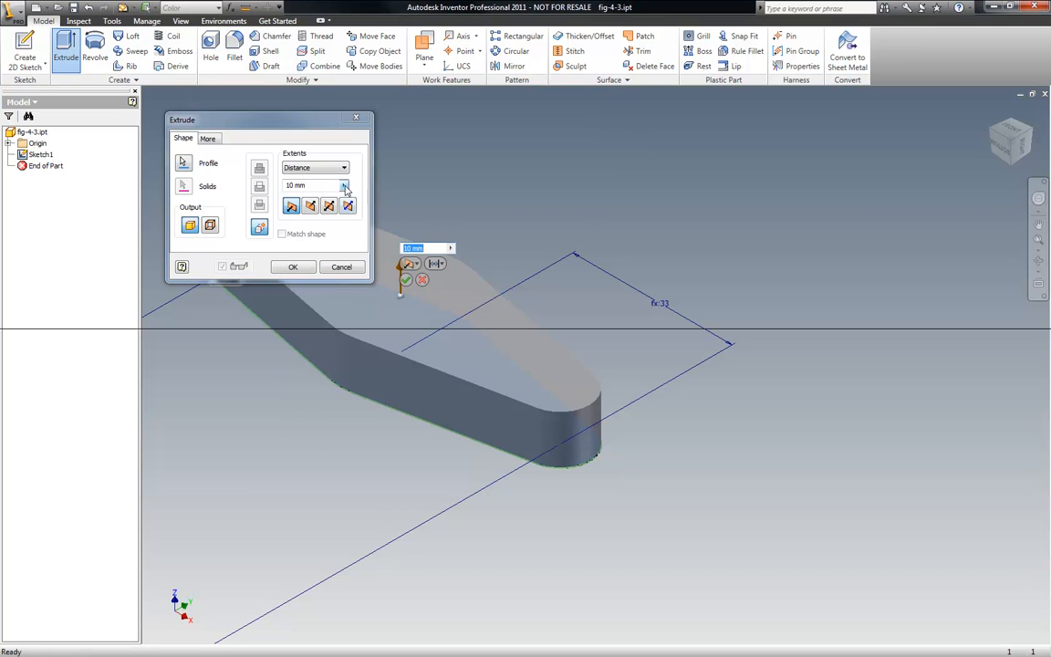
left_click(322, 185)
left_click_drag(322, 185, 282, 188)
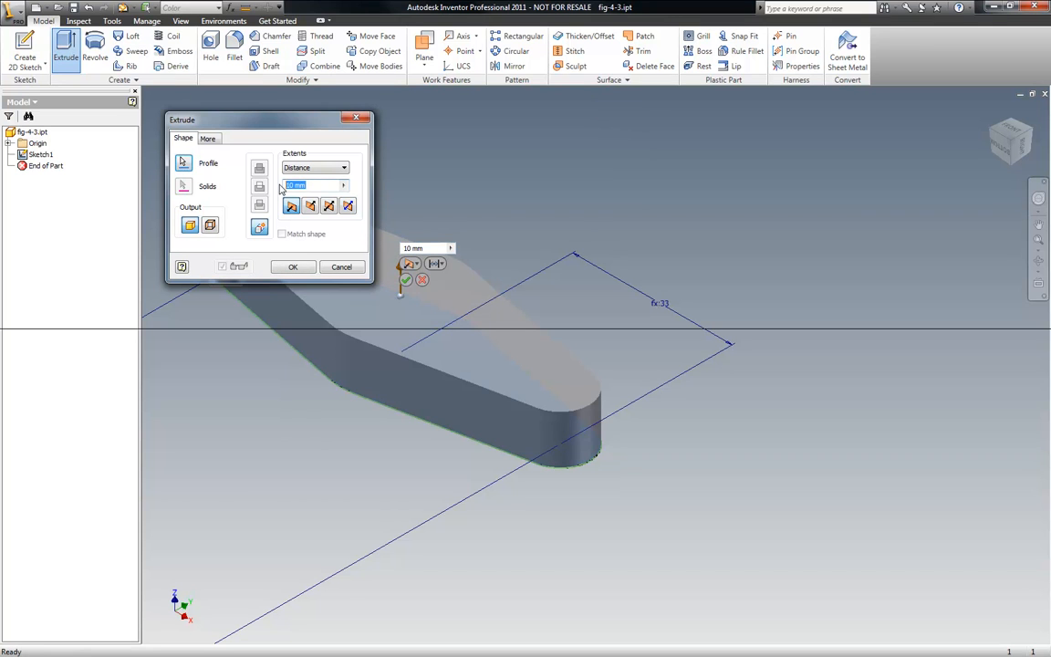
type("2")
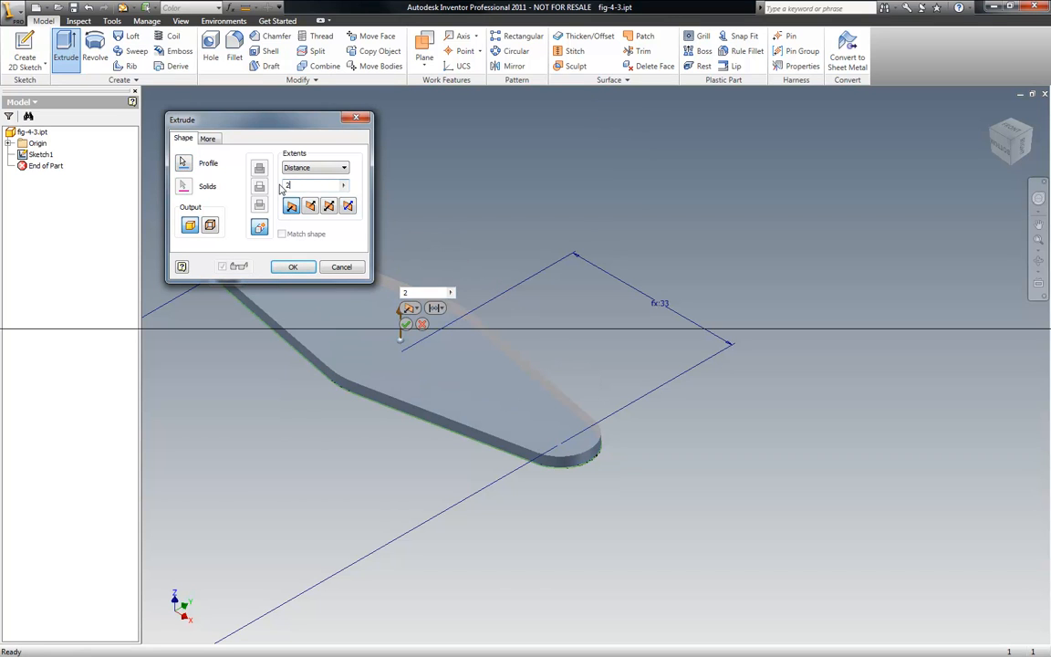
left_click(290, 266)
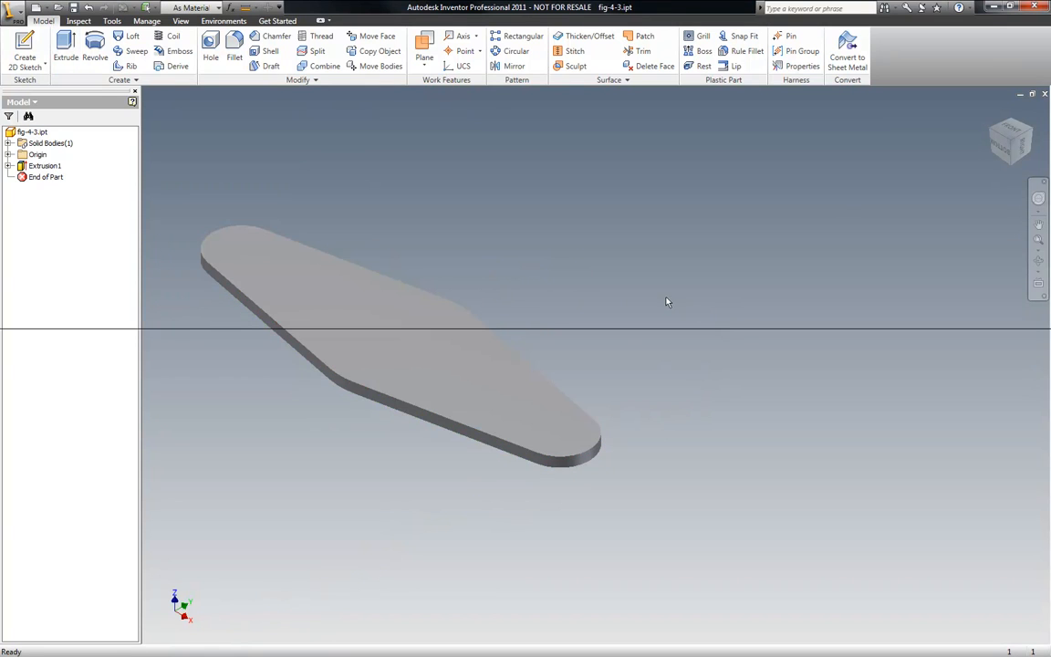
- Expand the extrusion in the model browser and inspect its underlying sketch
scroll(702, 369, "up", 4)
scroll(619, 343, "down", 7)
scroll(616, 329, "up", 2)
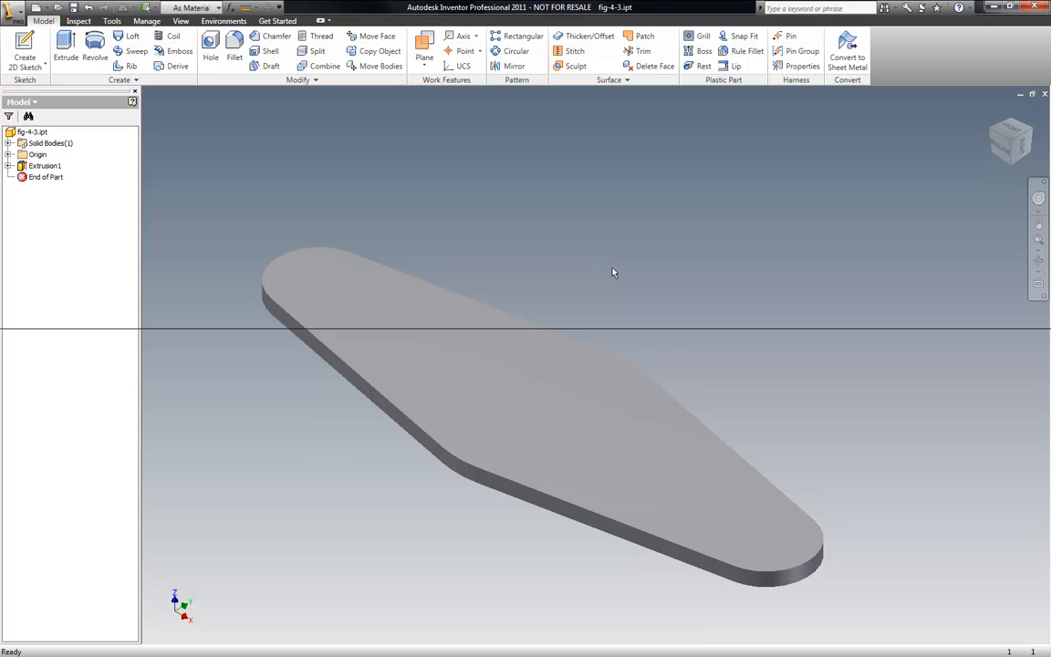
left_click(8, 165)
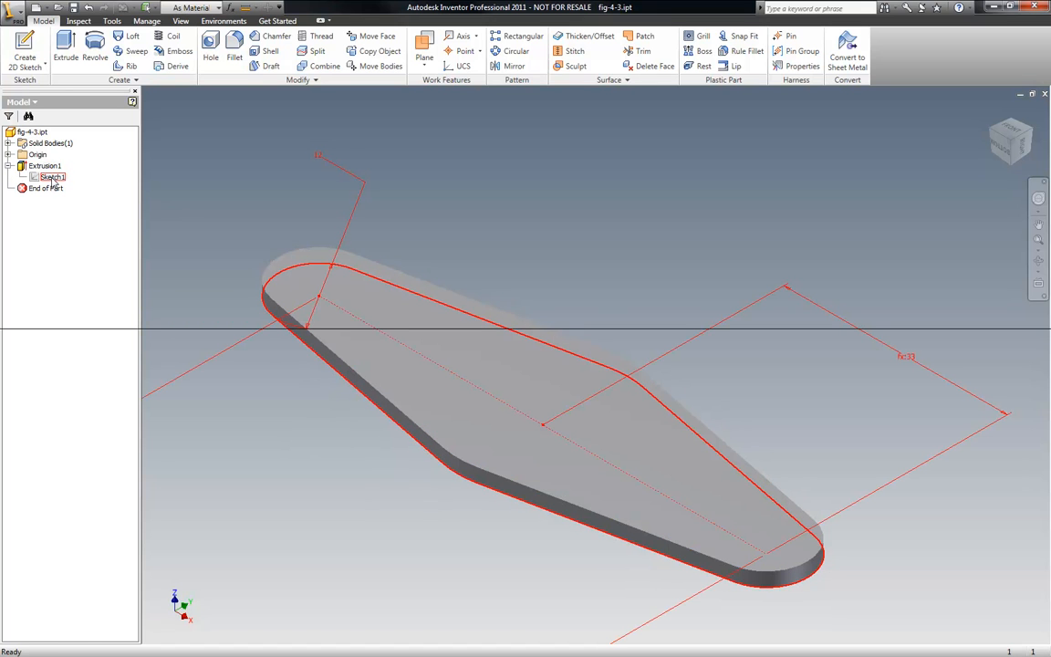
right_click(52, 180)
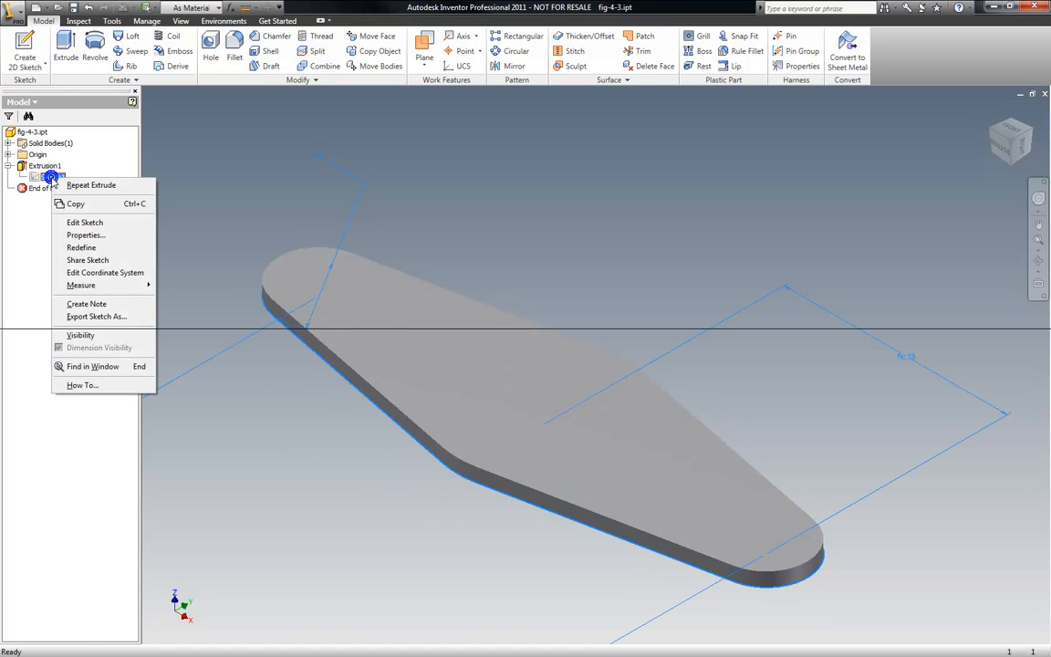
key("Escape")
left_click(171, 177)
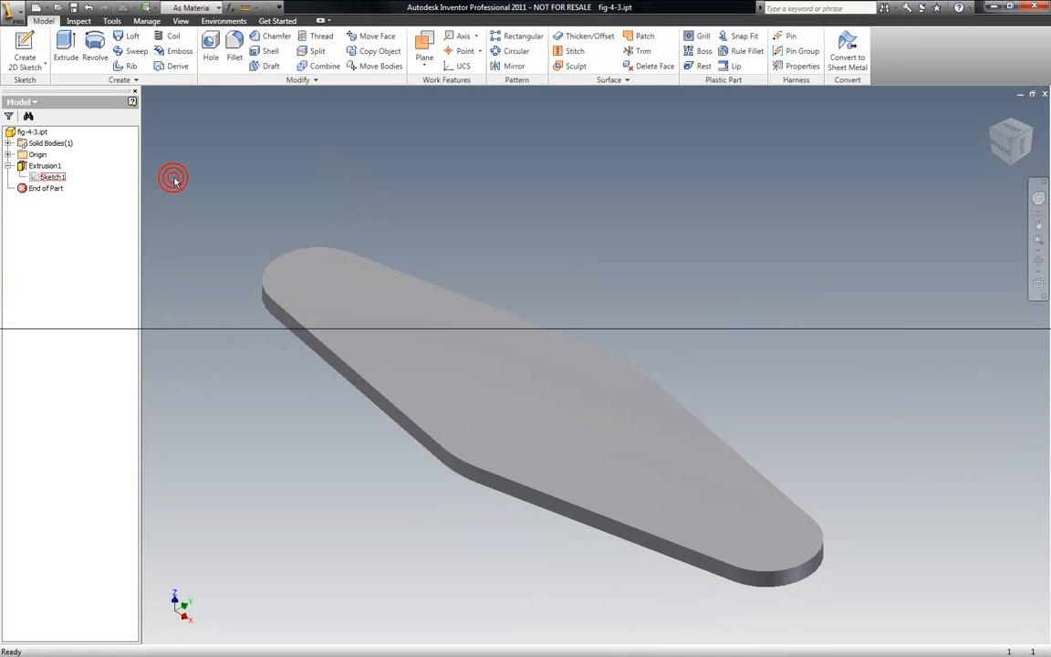
left_click(8, 167)
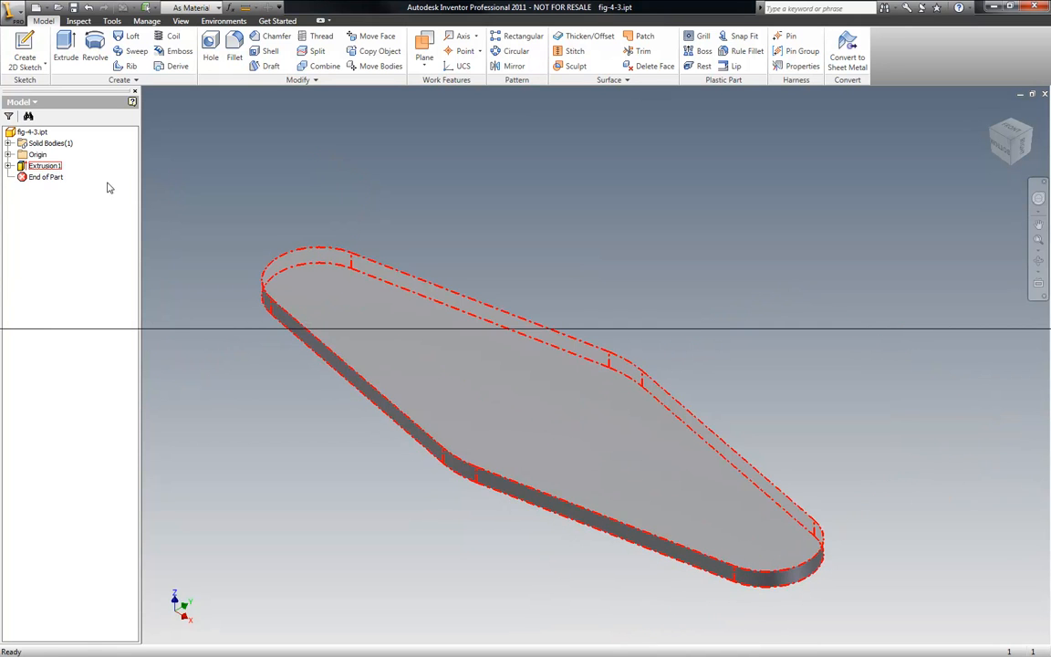
- Edit the extrusion feature and change its distance to 3 mm
right_click(56, 170)
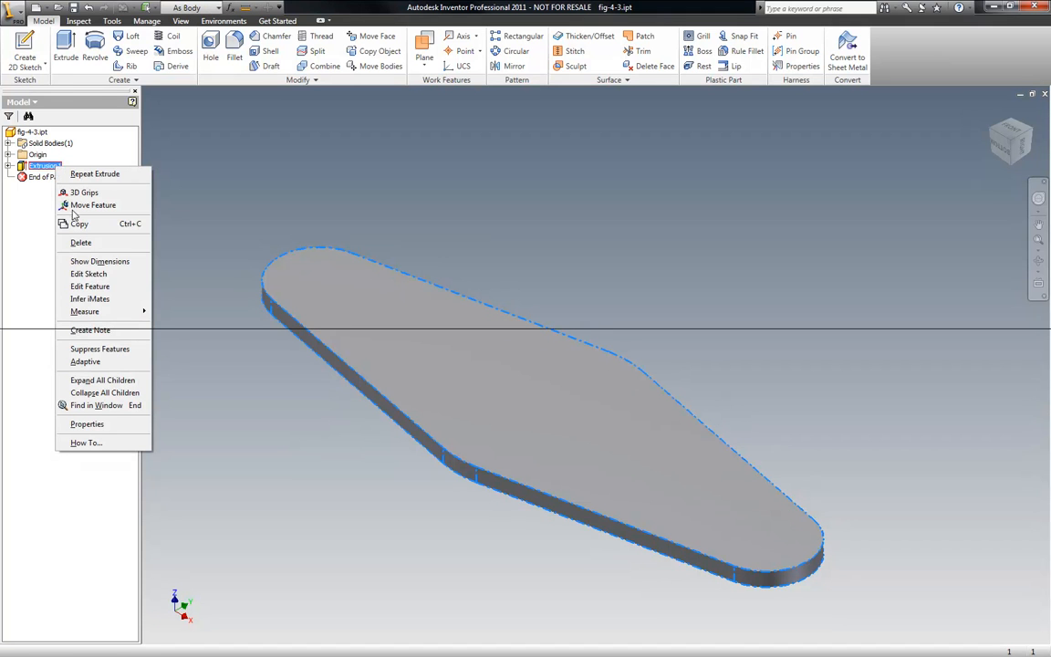
left_click(89, 288)
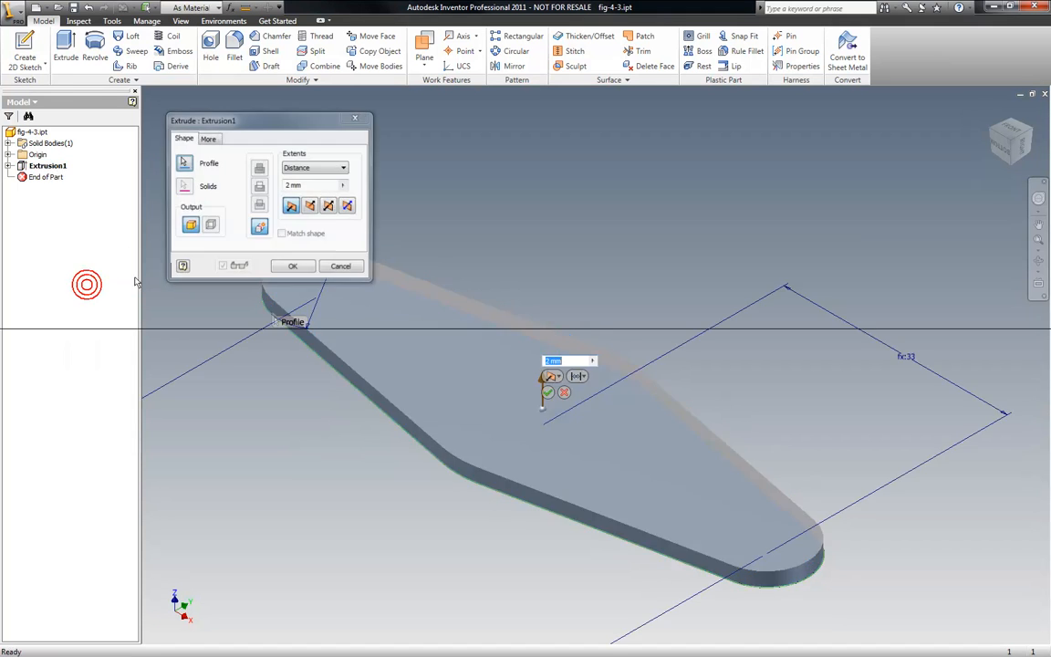
left_click(305, 185)
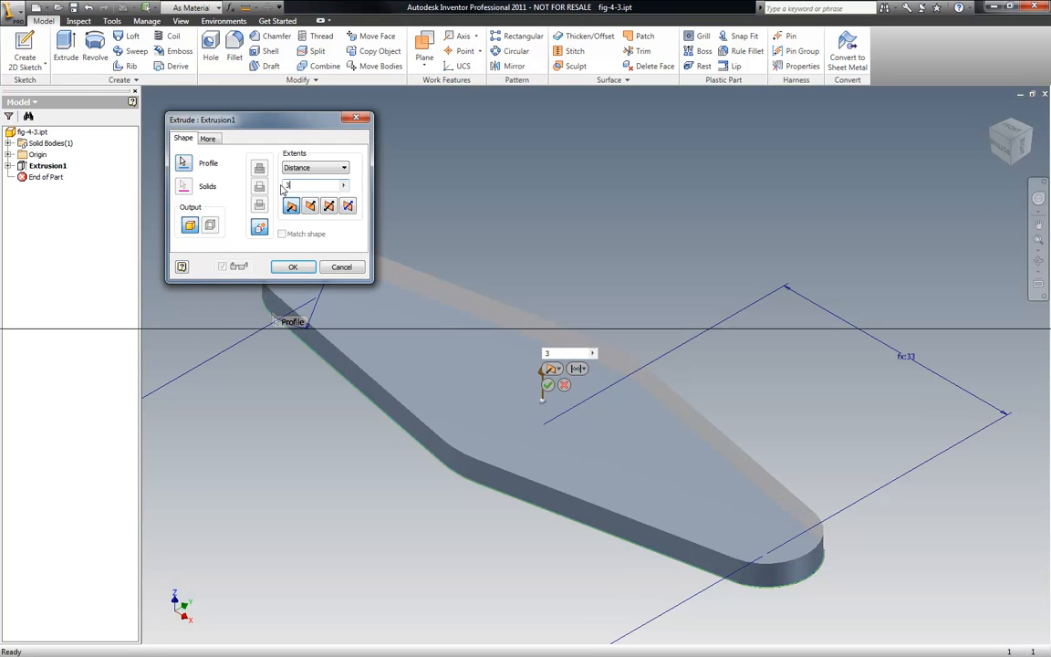
key("Return")
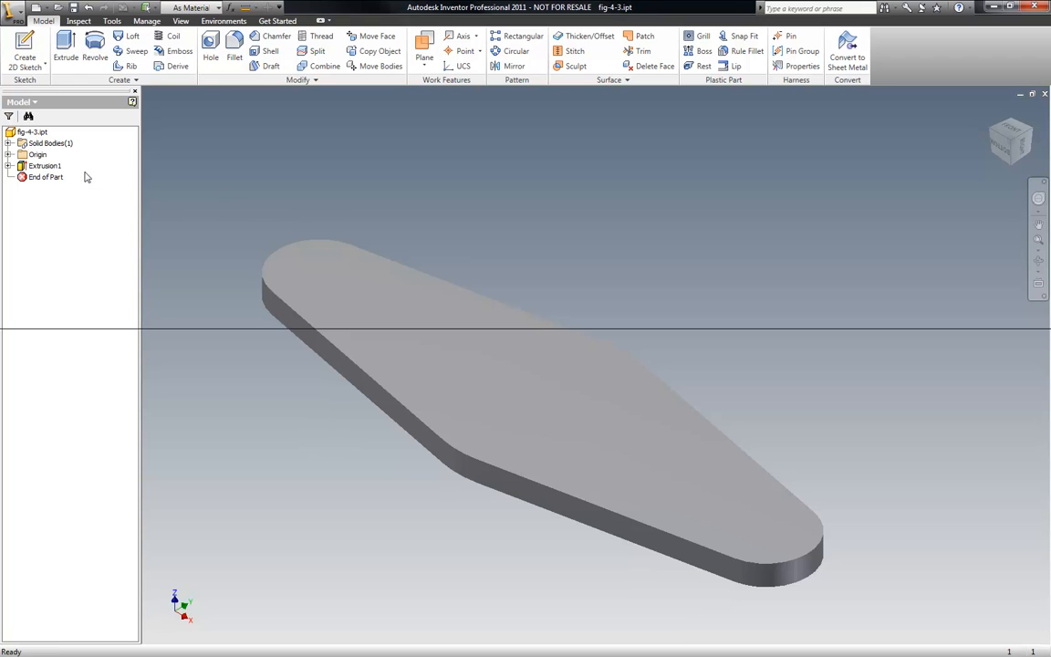
- Edit the link extrusion feature and set its distance to 2 mm
right_click(55, 166)
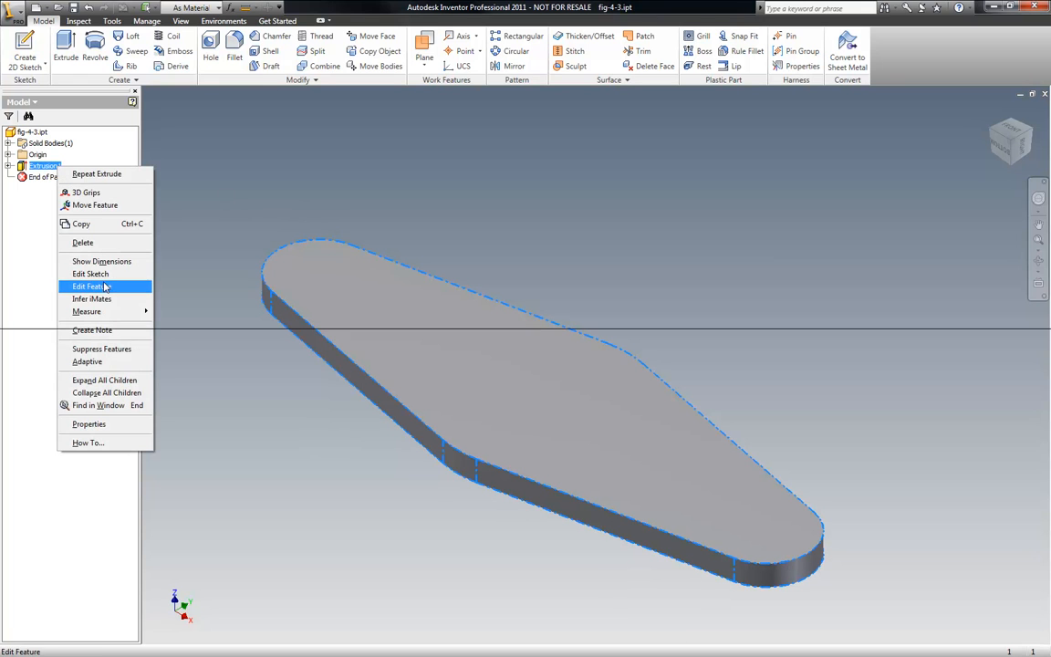
left_click(105, 286)
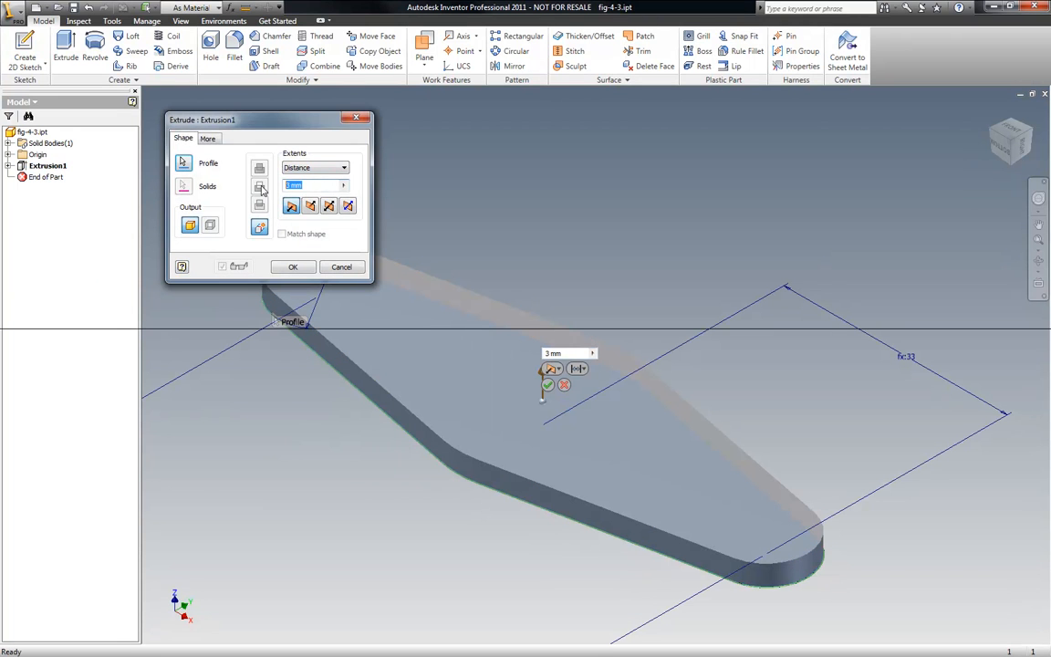
type("11")
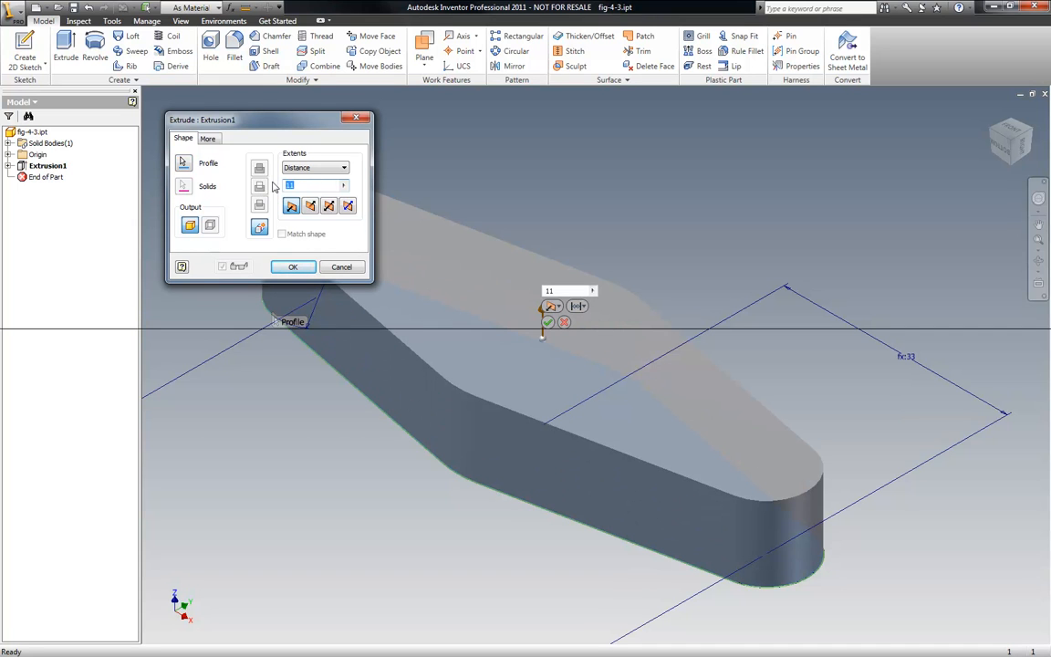
key("BackSpace")
key("BackSpace")
type("3")
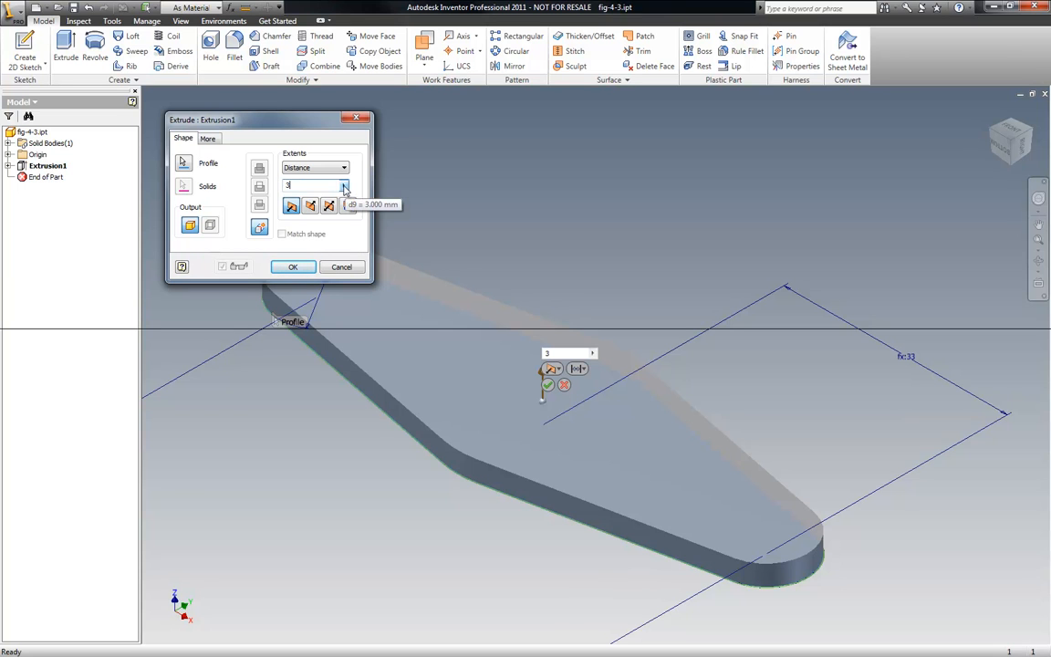
left_click(344, 187)
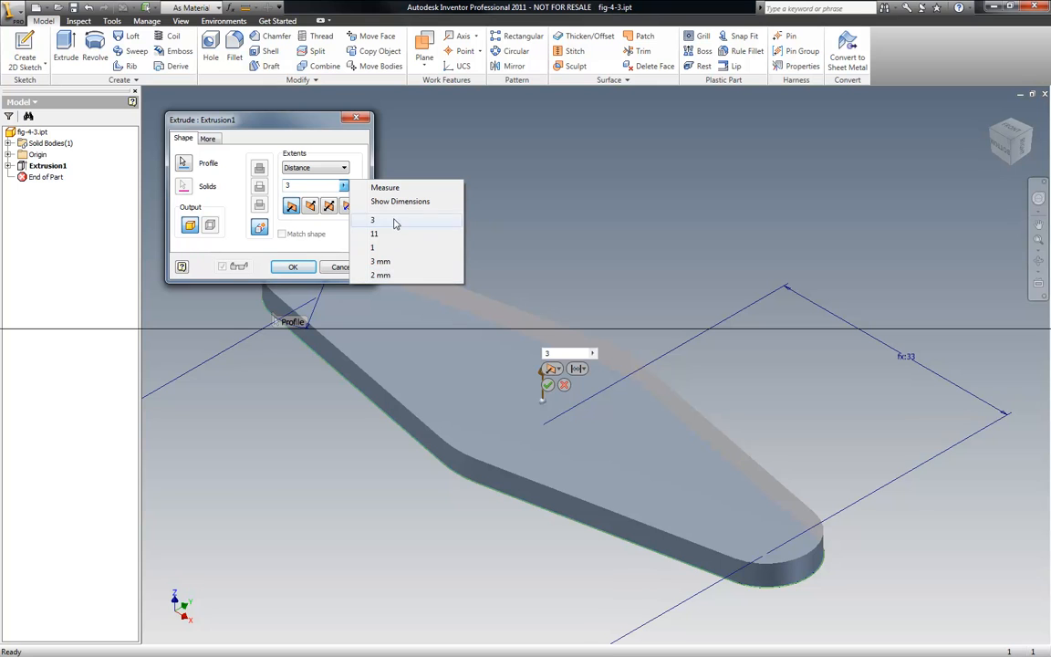
left_click(381, 274)
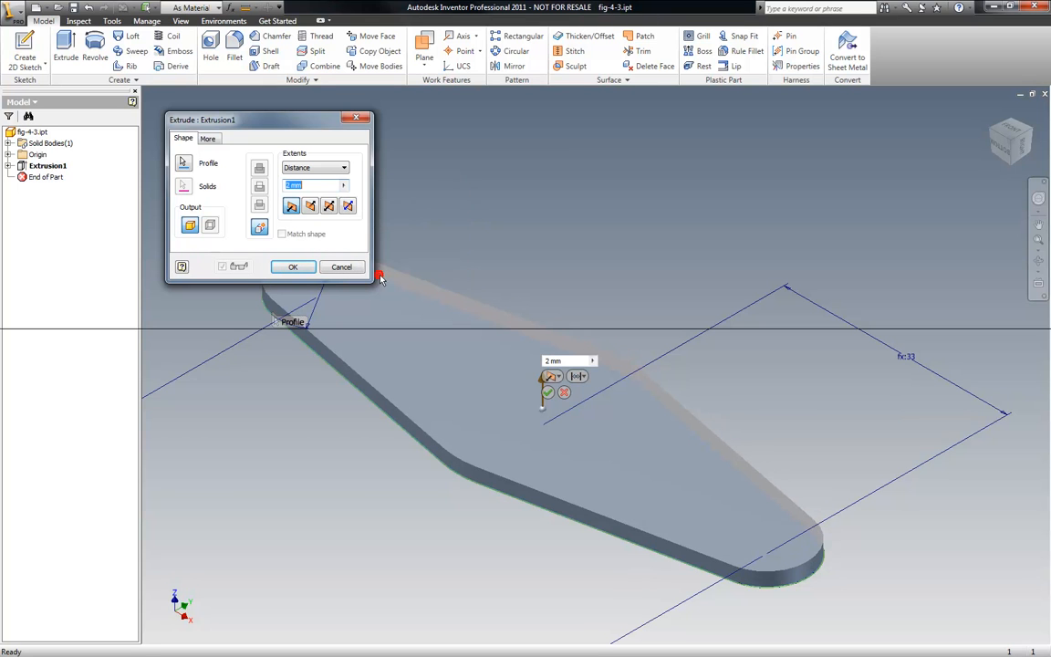
left_click(293, 266)
- Start a new sketch on the link's top face
scroll(461, 233, "up", 3)
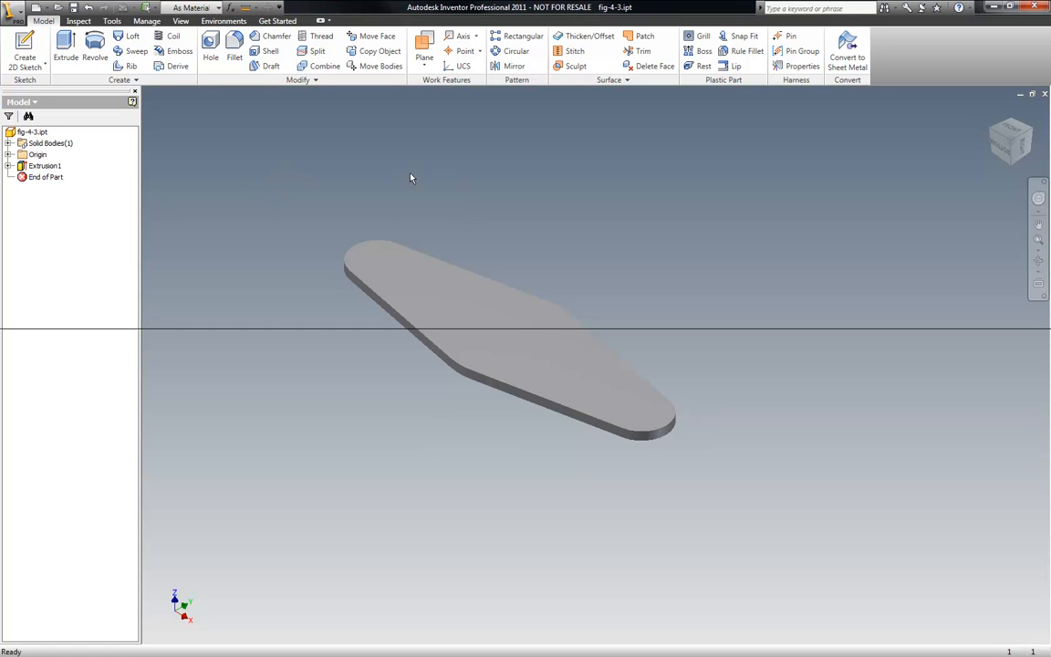
scroll(368, 193, "down", 4)
scroll(368, 192, "up", 3)
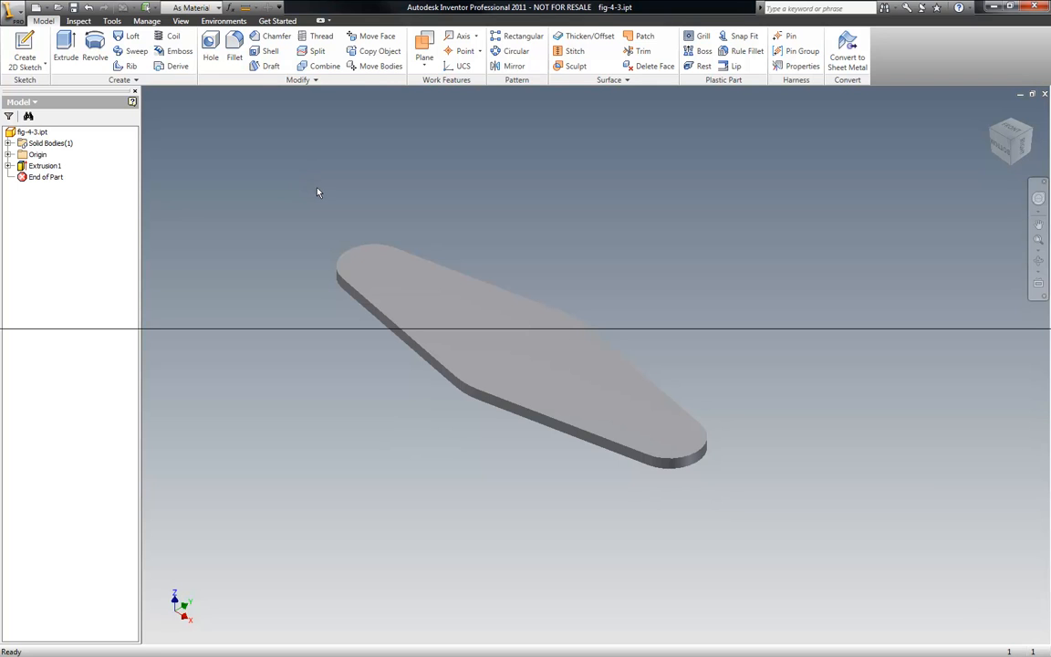
right_click(259, 151)
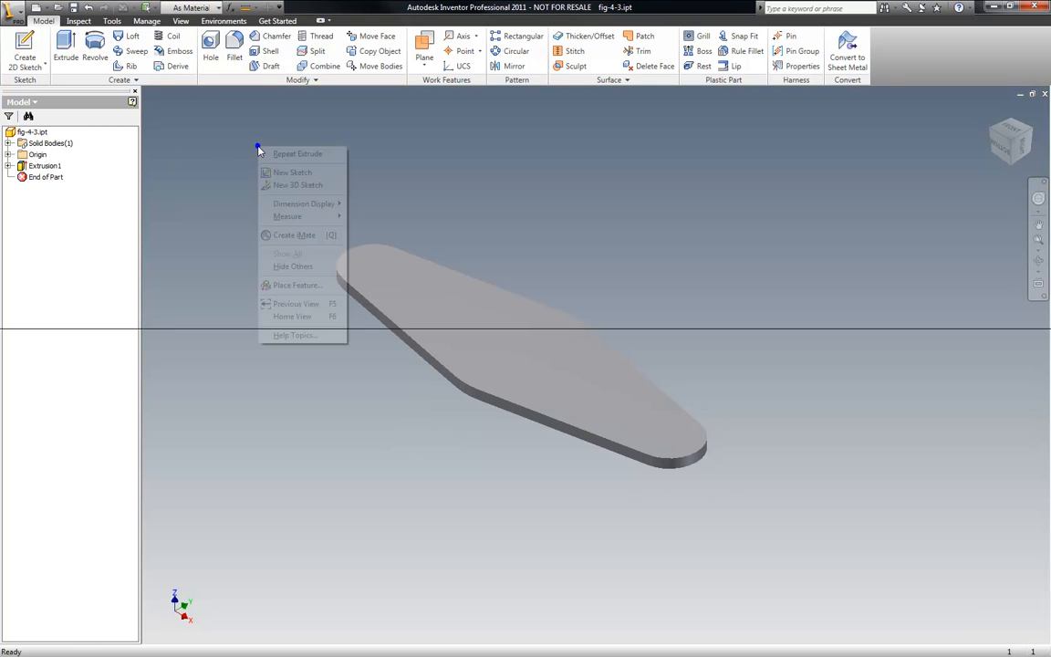
left_click(299, 174)
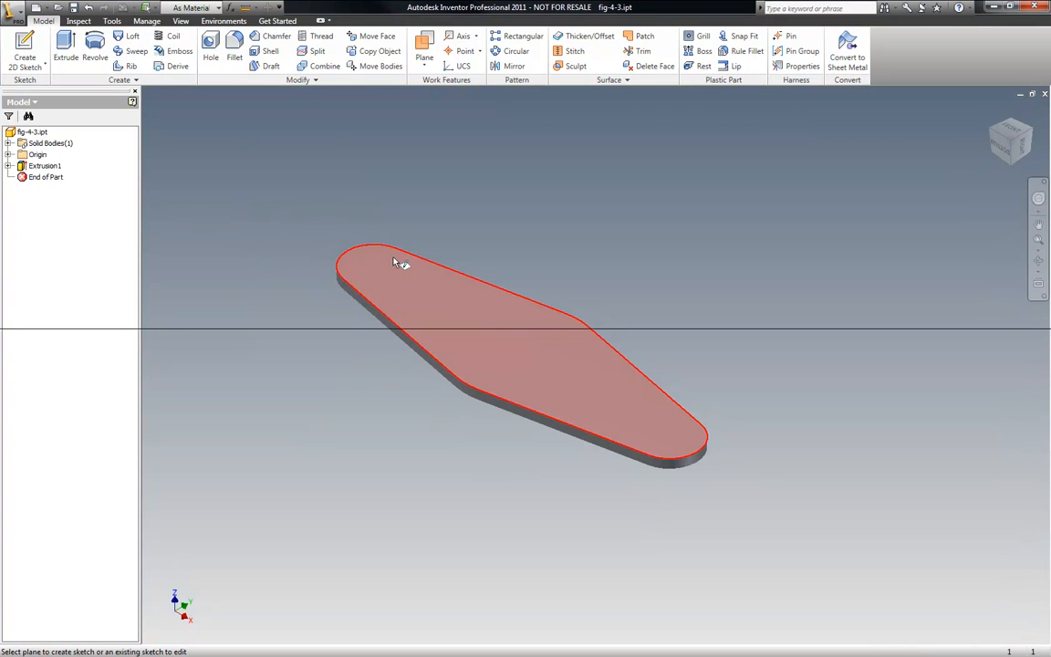
key("Escape")
left_click(1014, 167)
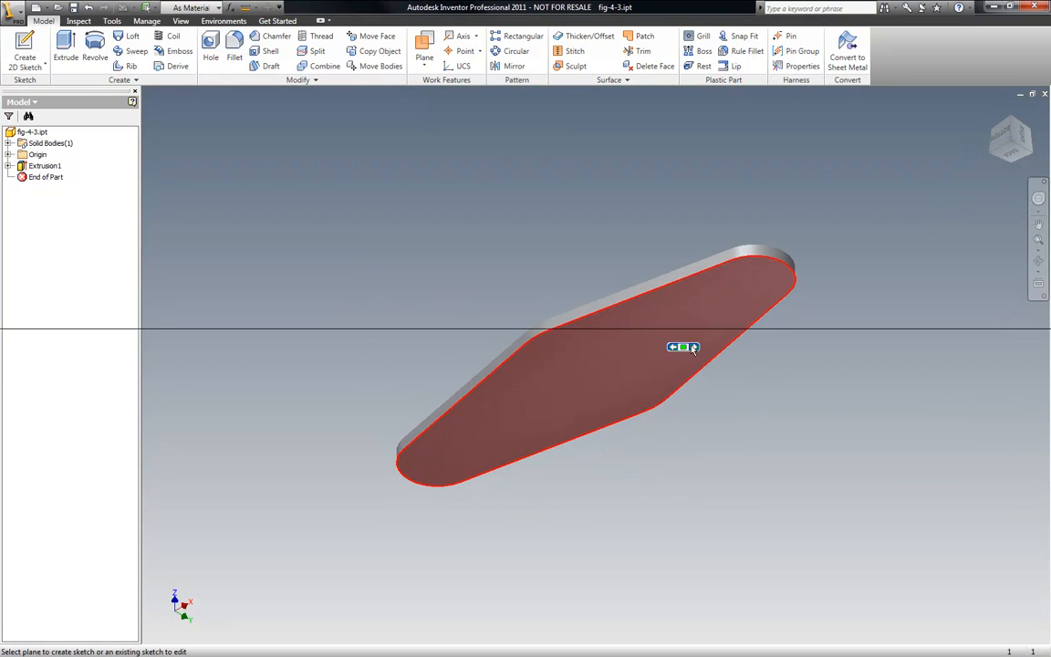
left_click(1015, 125)
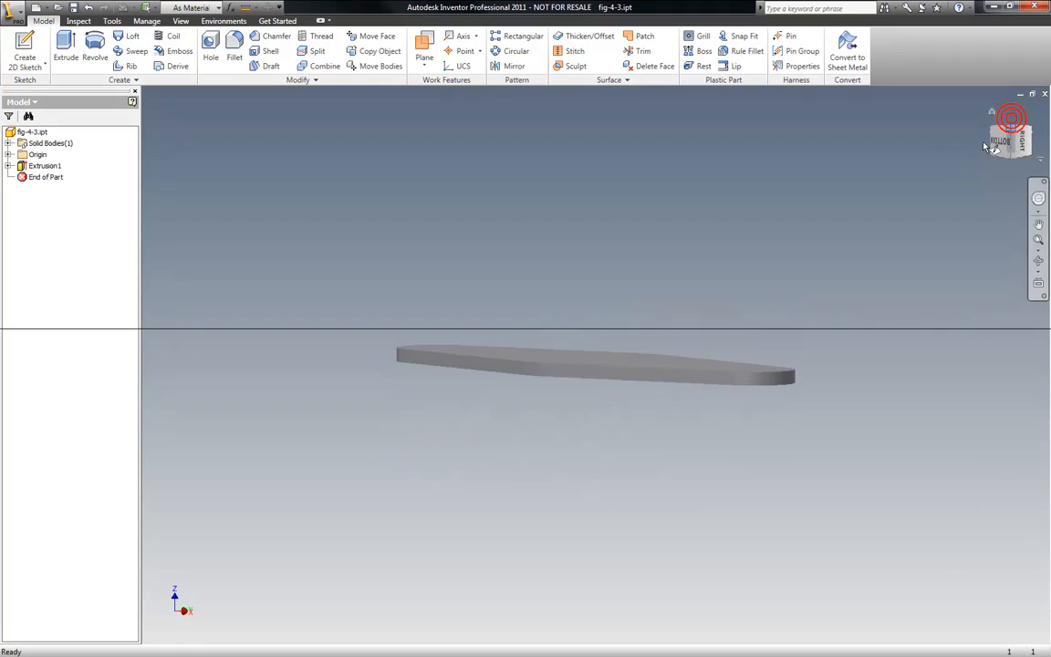
left_click(505, 329)
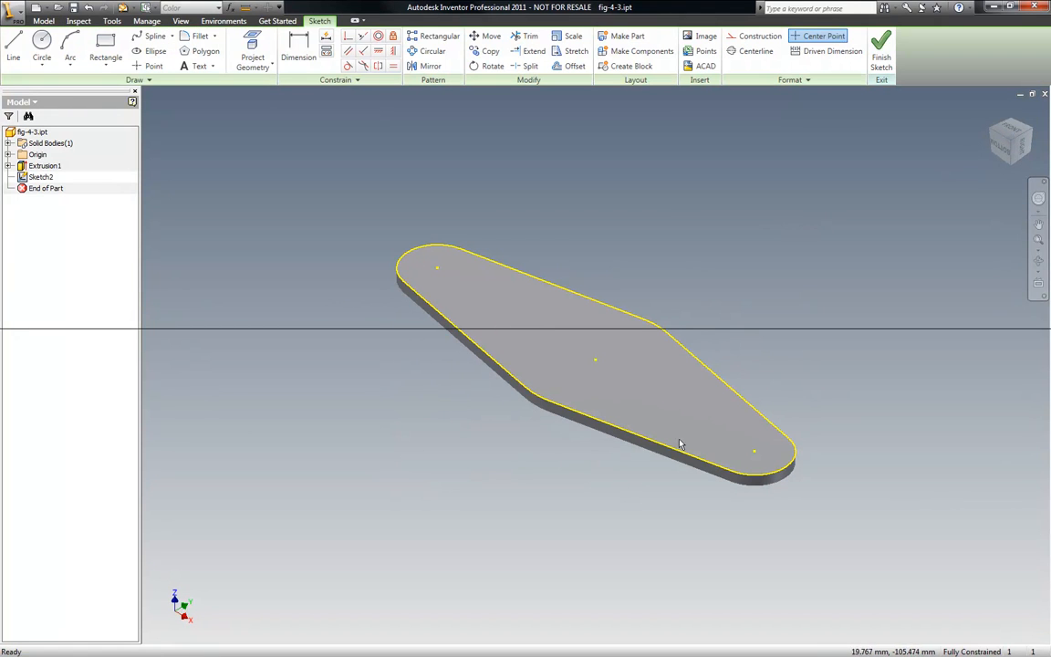
- Draw a circle about 11 mm in diameter centred on the link's left end point
scroll(657, 275, "up", 3)
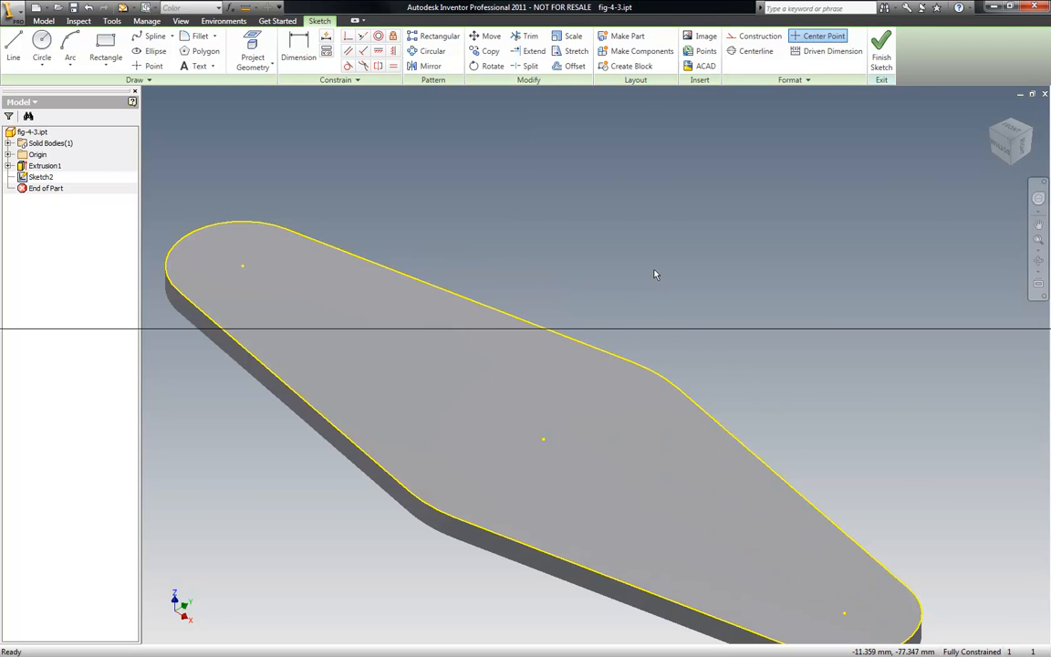
scroll(666, 291, "down", 2)
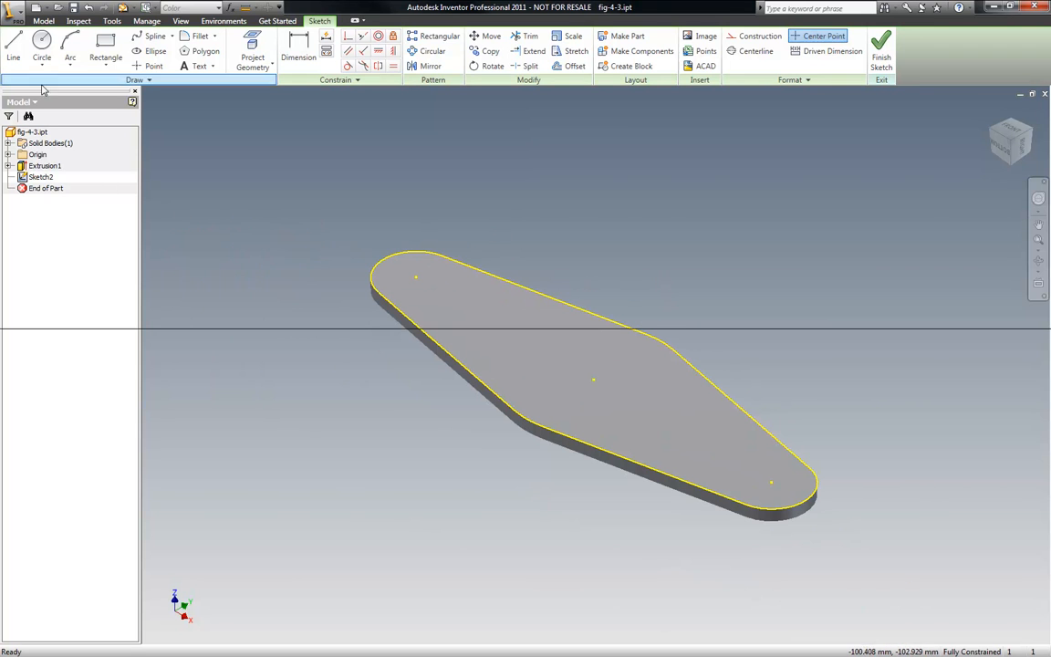
left_click(43, 42)
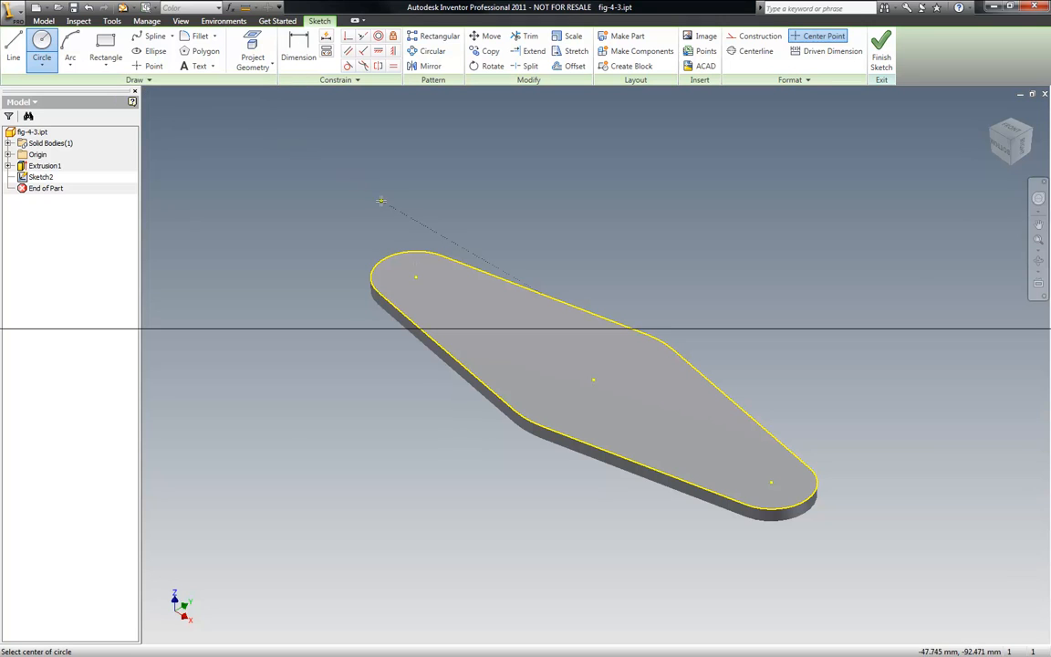
left_click(415, 277)
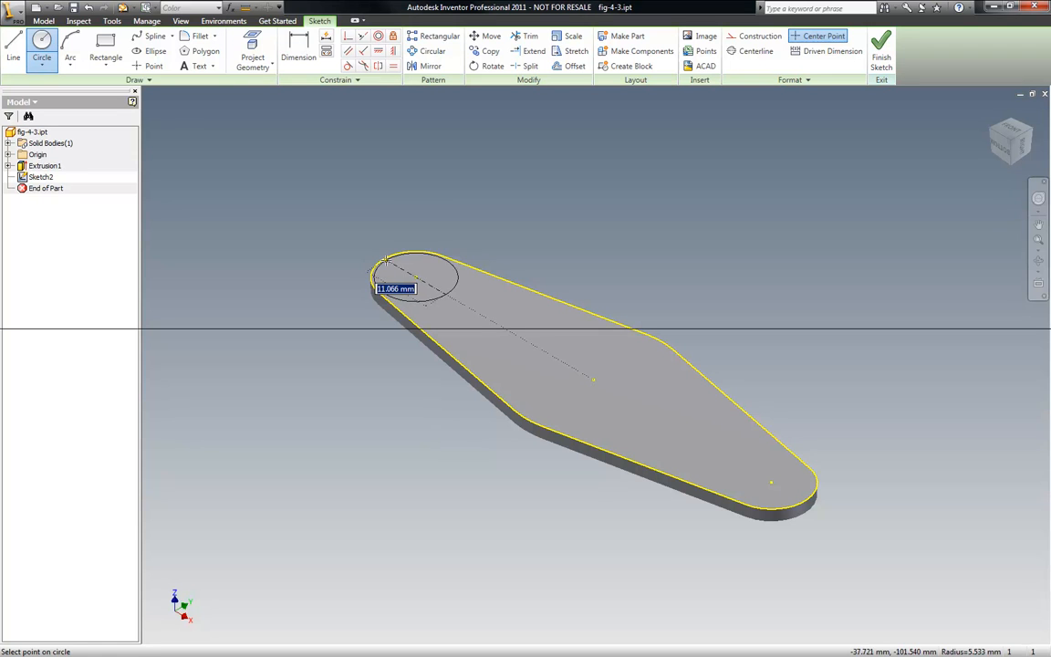
left_click(384, 258)
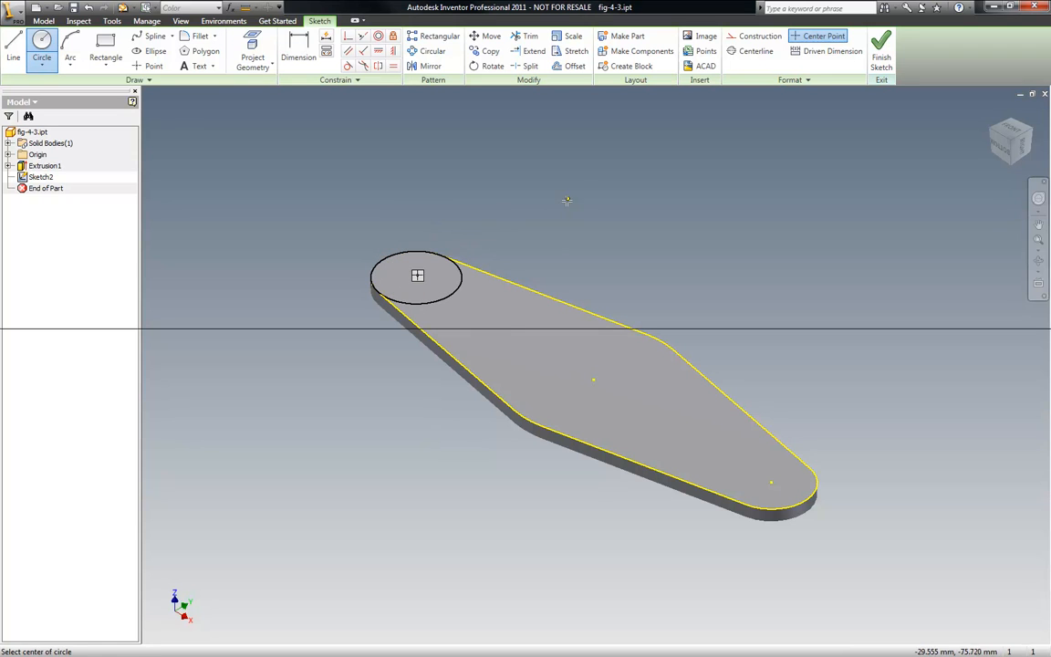
key("Escape")
scroll(511, 212, "down", 3)
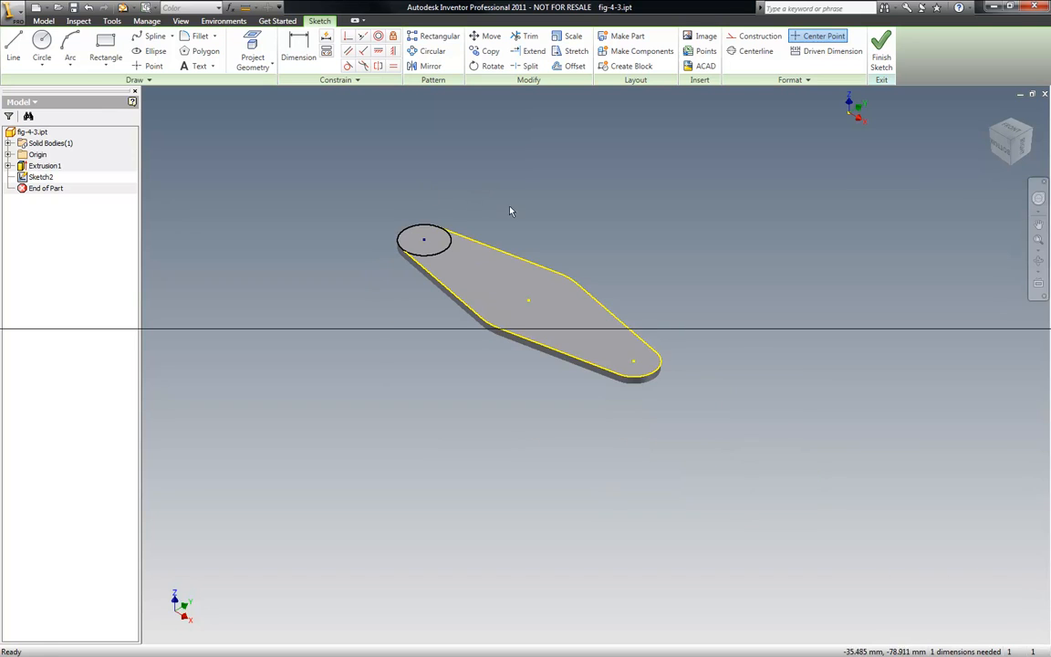
- Draw a second circle centred on the link's right end point
left_click(42, 45)
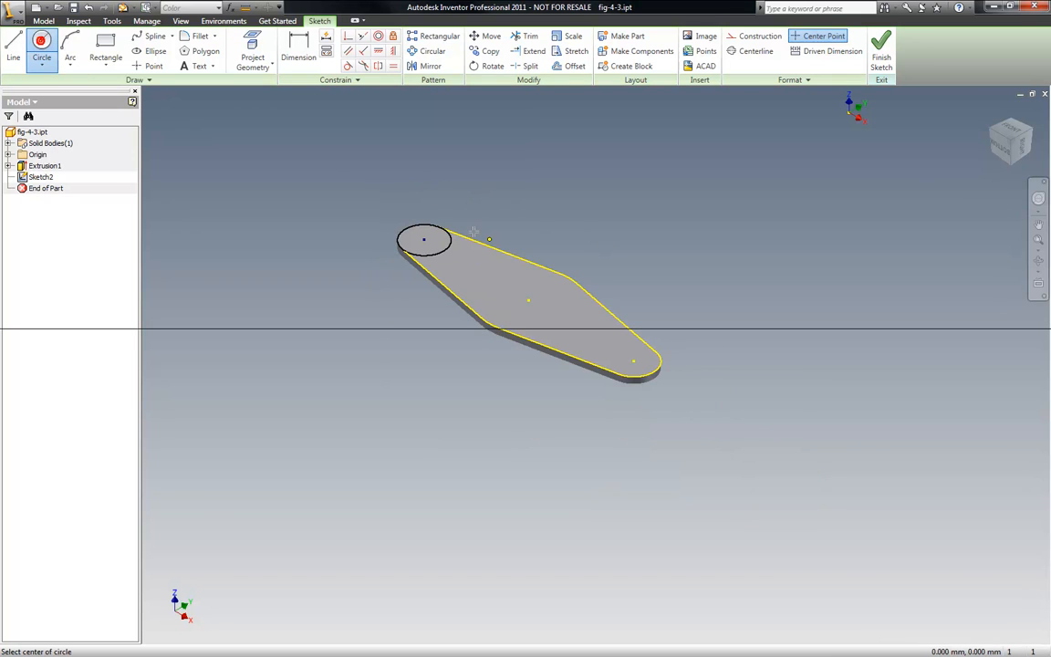
left_click(634, 361)
left_click(661, 362)
scroll(702, 354, "up", 4)
key("Escape")
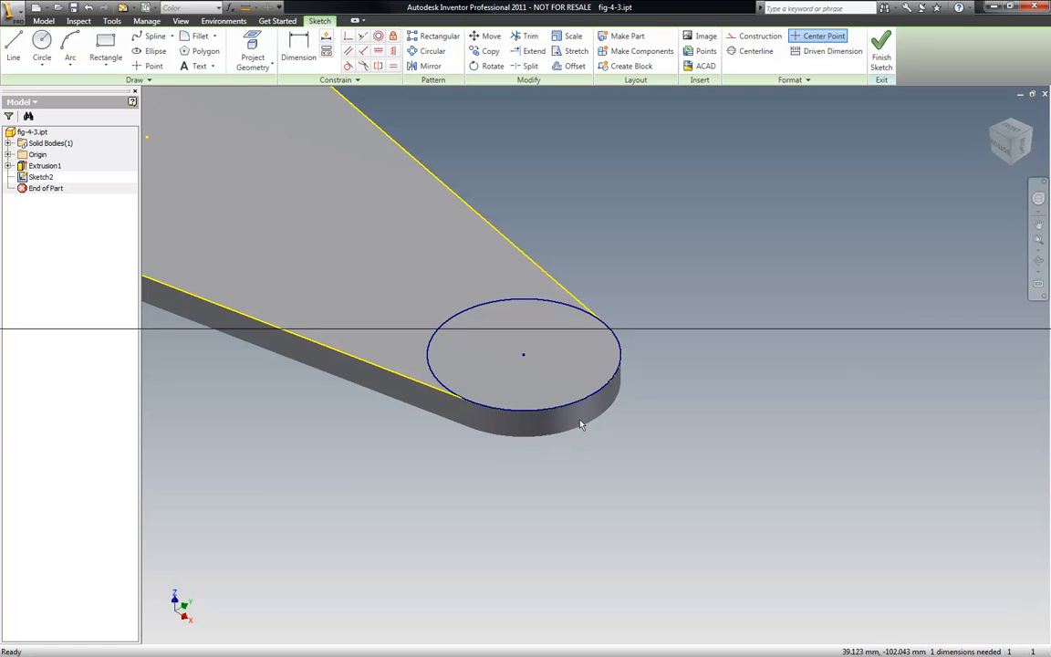
scroll(579, 421, "down", 4)
scroll(528, 346, "up", 5)
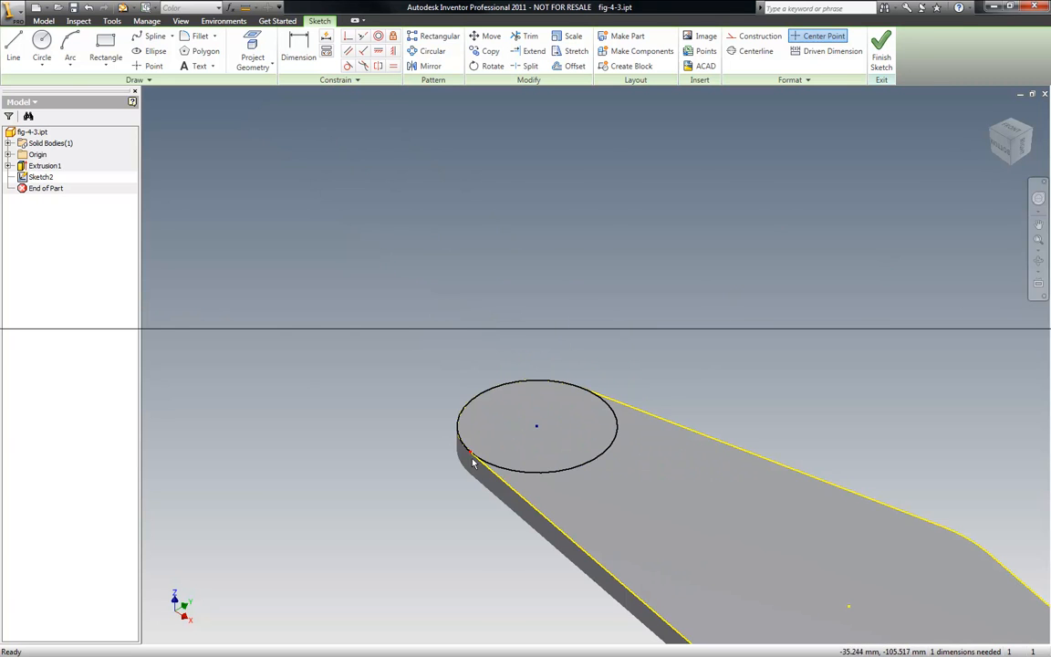
scroll(477, 446, "down", 3)
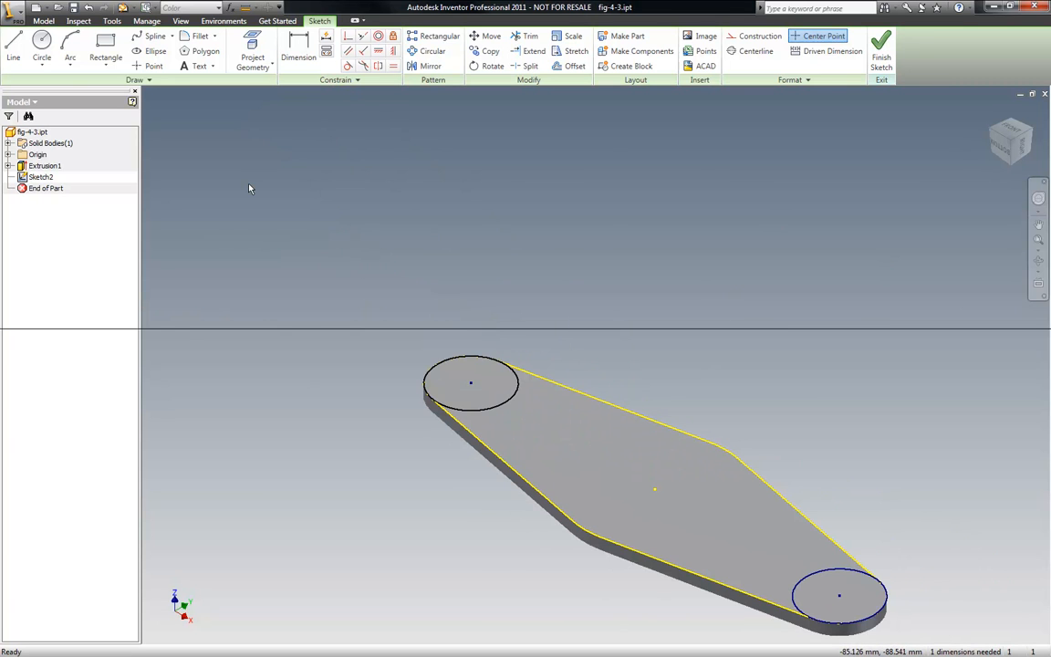
- Finish the sketch and extrude both end circles 2 mm as bosses above the link
right_click(223, 162)
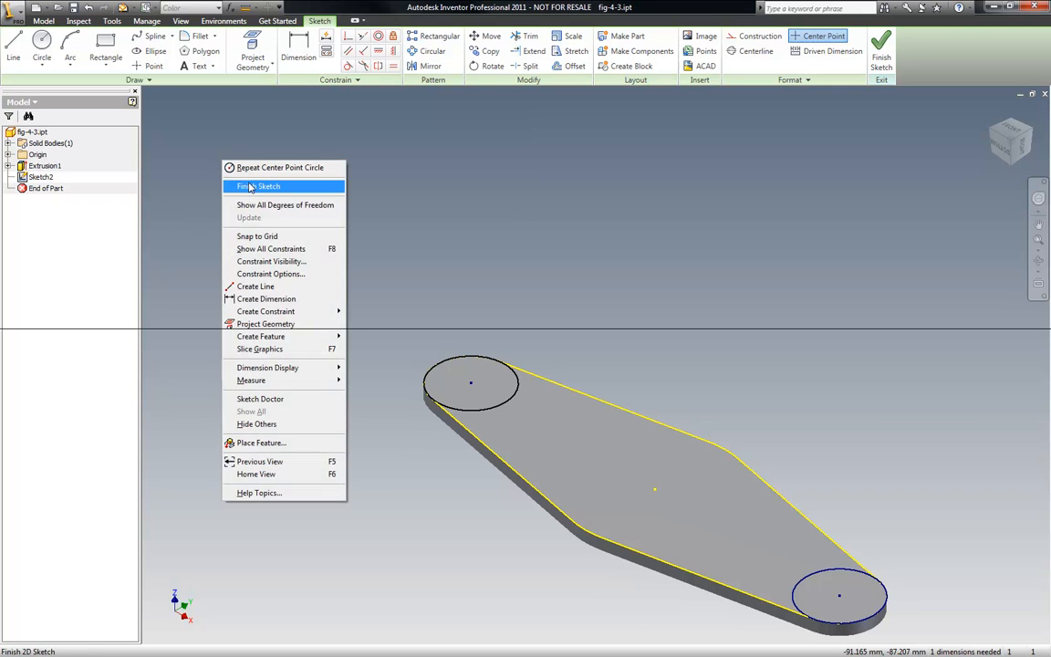
left_click(252, 189)
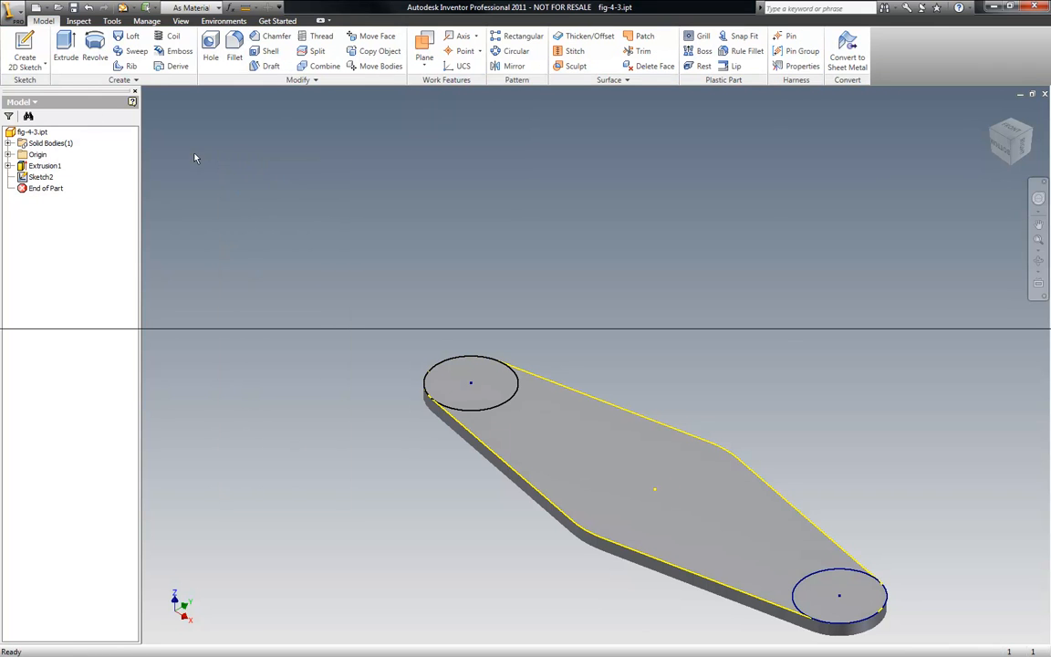
left_click(65, 45)
left_click(491, 371)
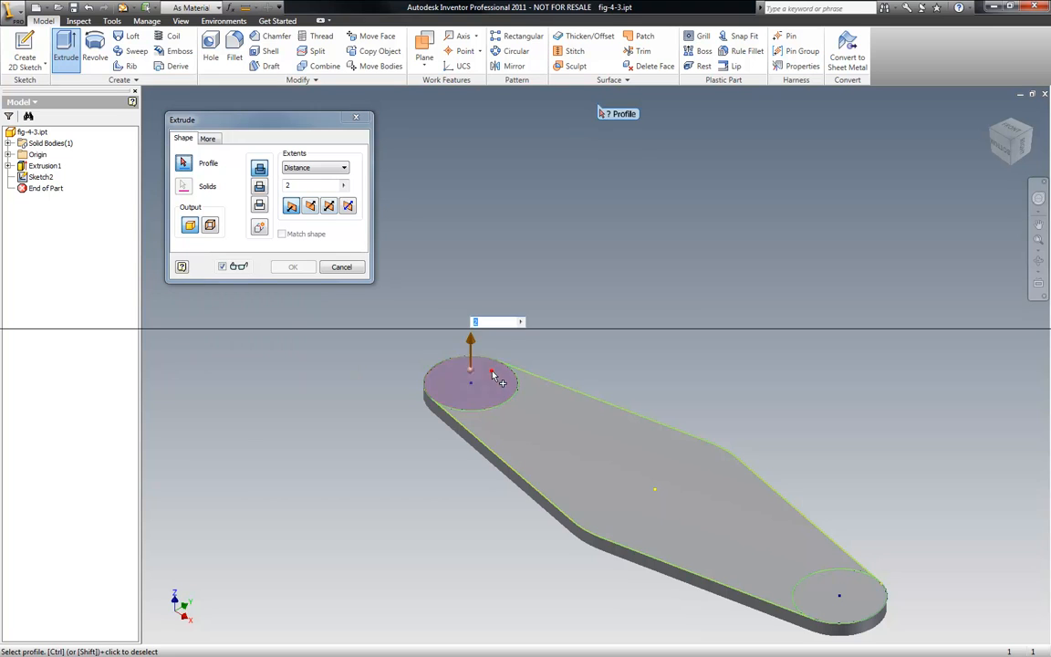
scroll(478, 242, "up", 3)
left_click(700, 452)
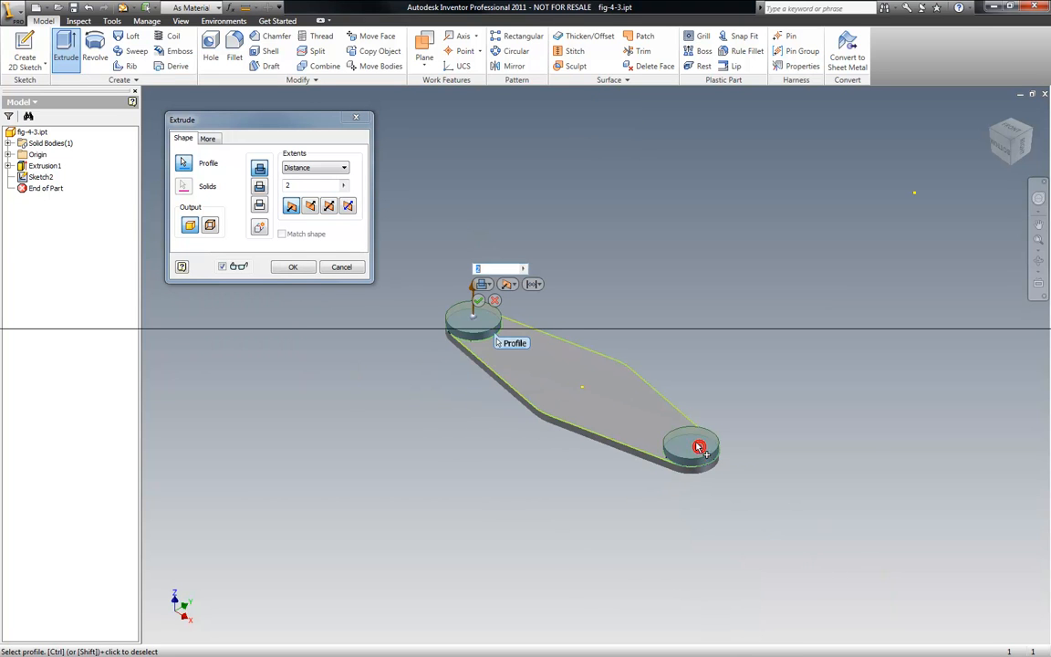
left_click(293, 267)
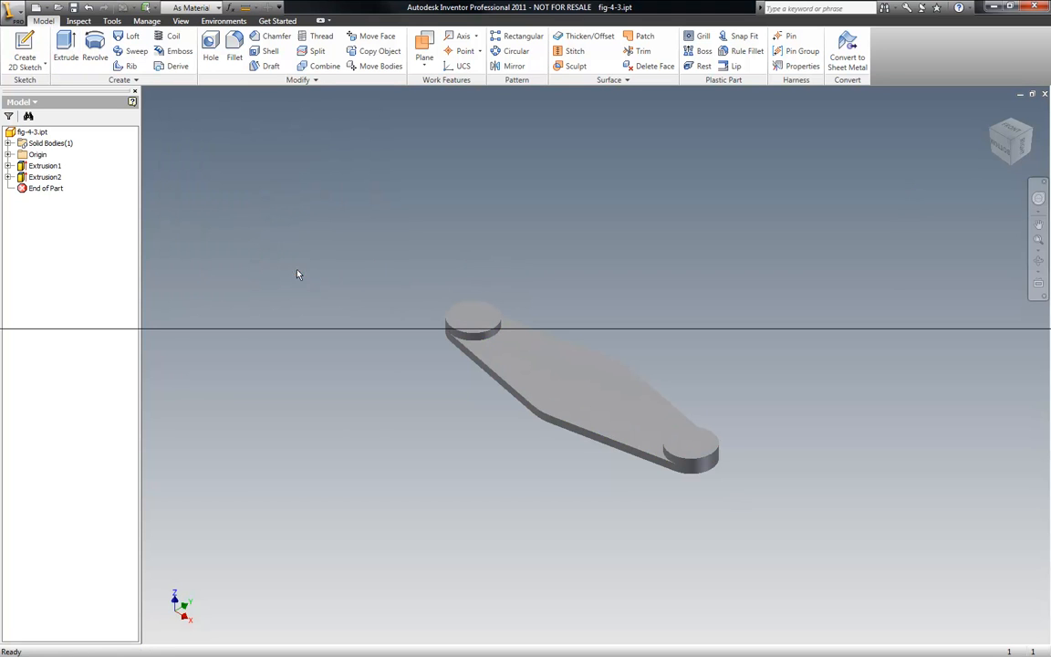
- Start a new sketch on the link's bottom face
left_click(1010, 167)
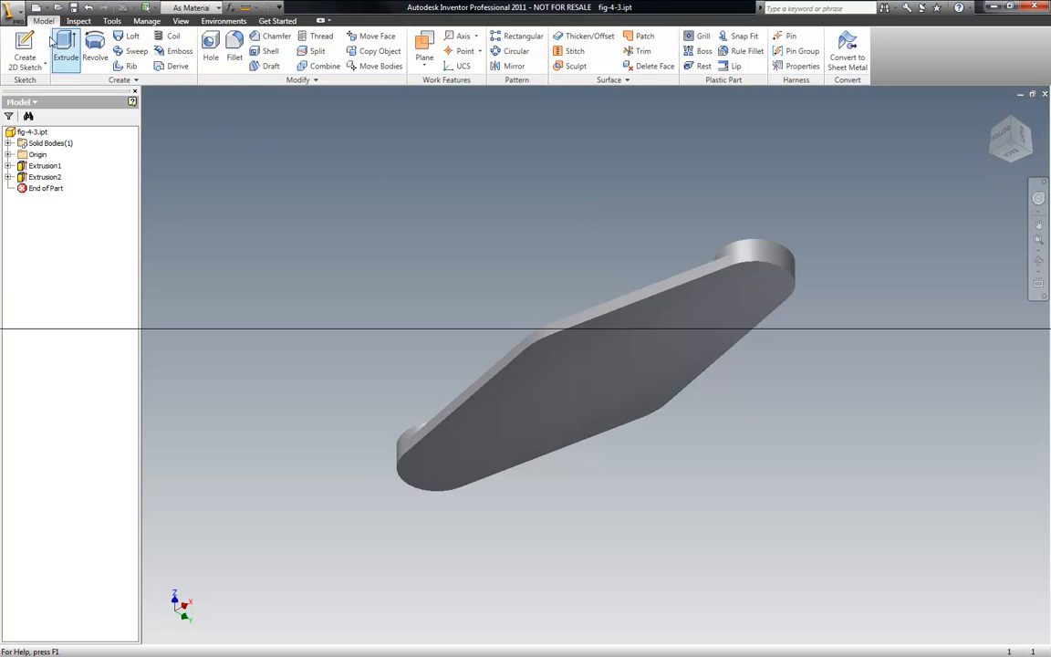
right_click(186, 114)
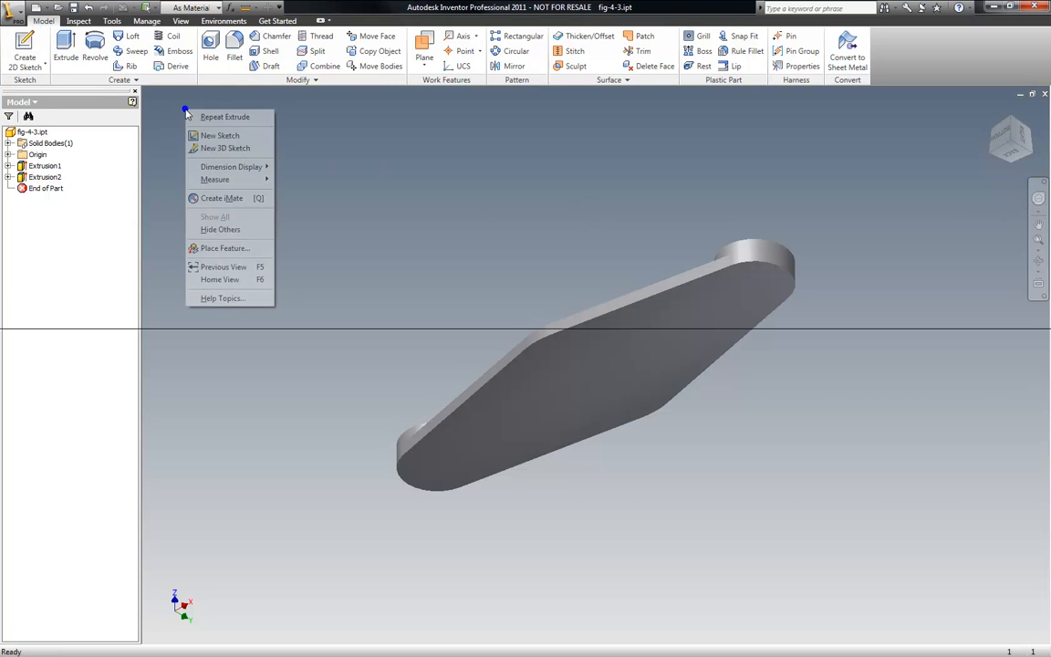
left_click(222, 137)
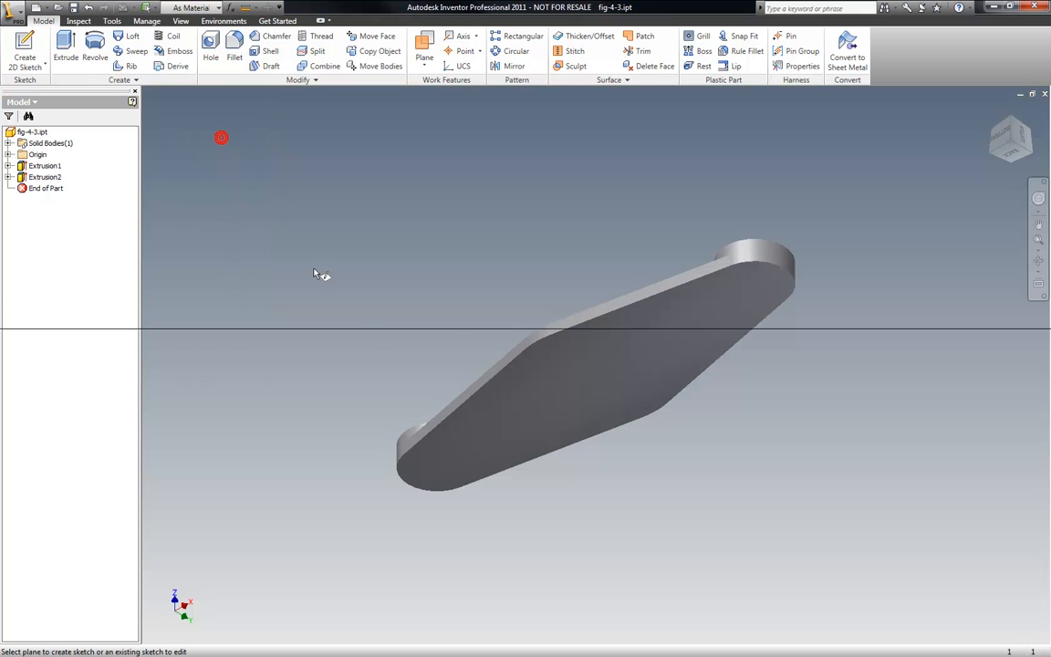
left_click(486, 420)
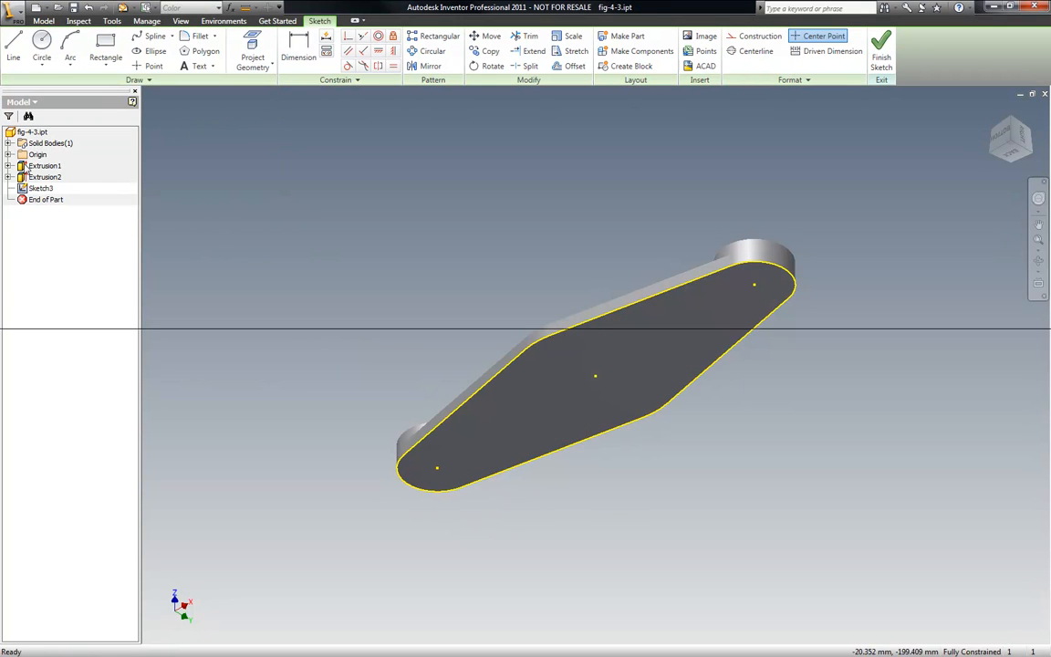
- Draw circles centred on both end points of the bottom face and finish the sketch
left_click(42, 41)
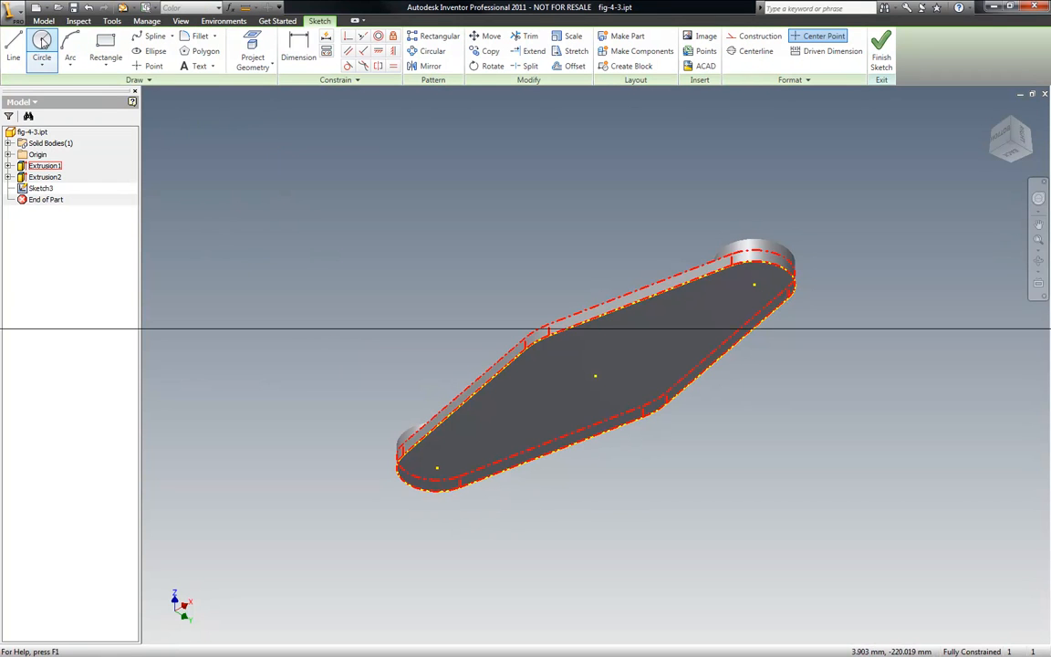
left_click(438, 469)
left_click(427, 497)
left_click(756, 284)
left_click(807, 293)
right_click(484, 211)
left_click(494, 220)
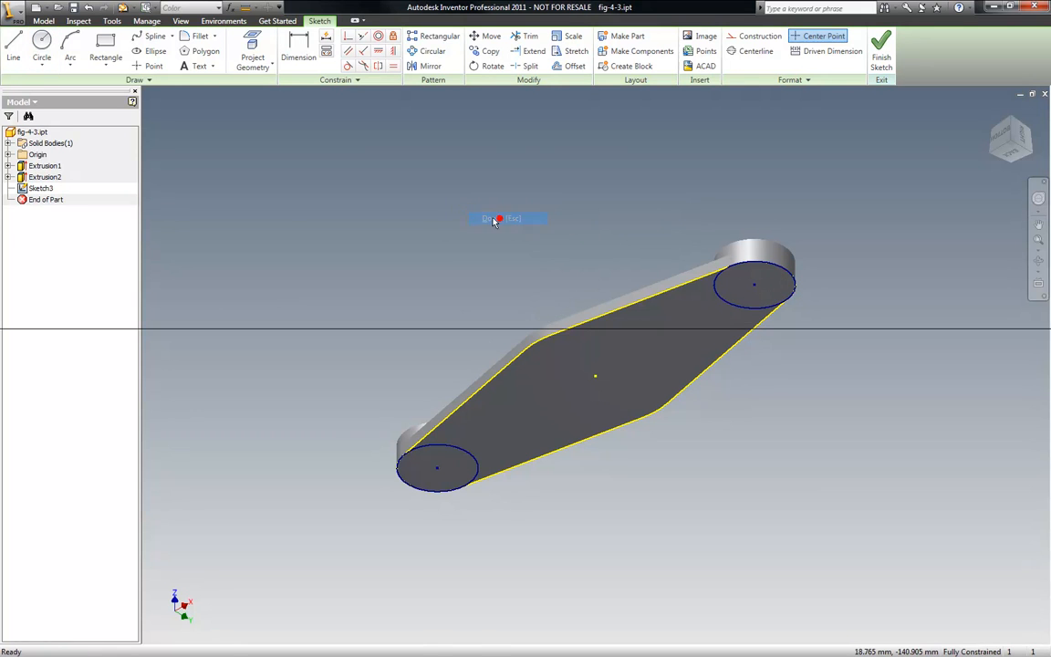
right_click(390, 216)
left_click(435, 242)
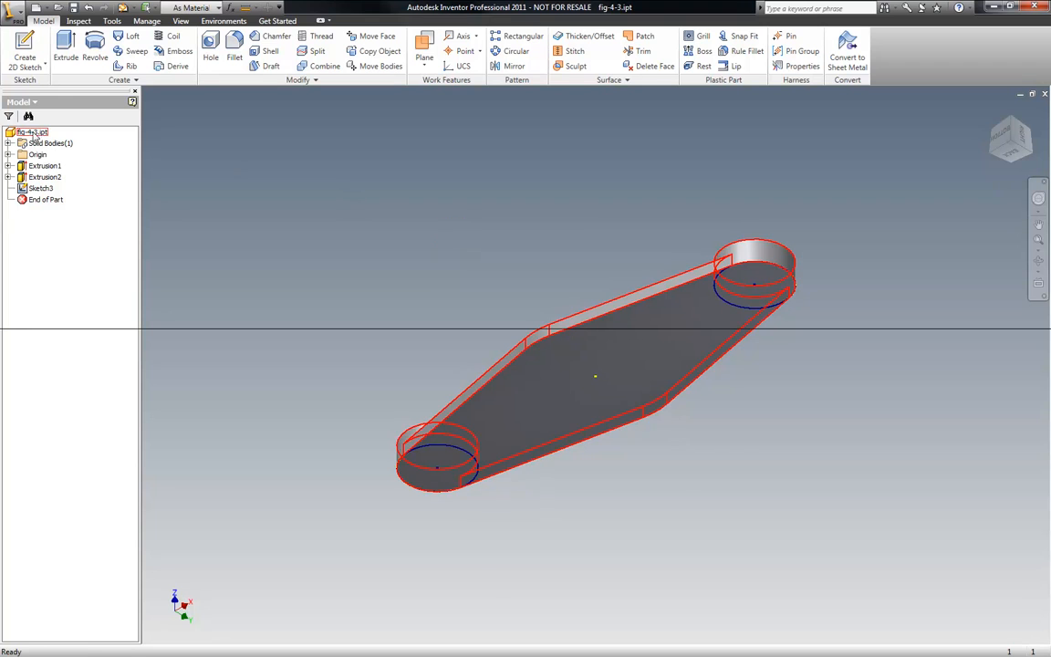
- Extrude both circles on the bottom face 2 mm as end bosses below the link
left_click(66, 50)
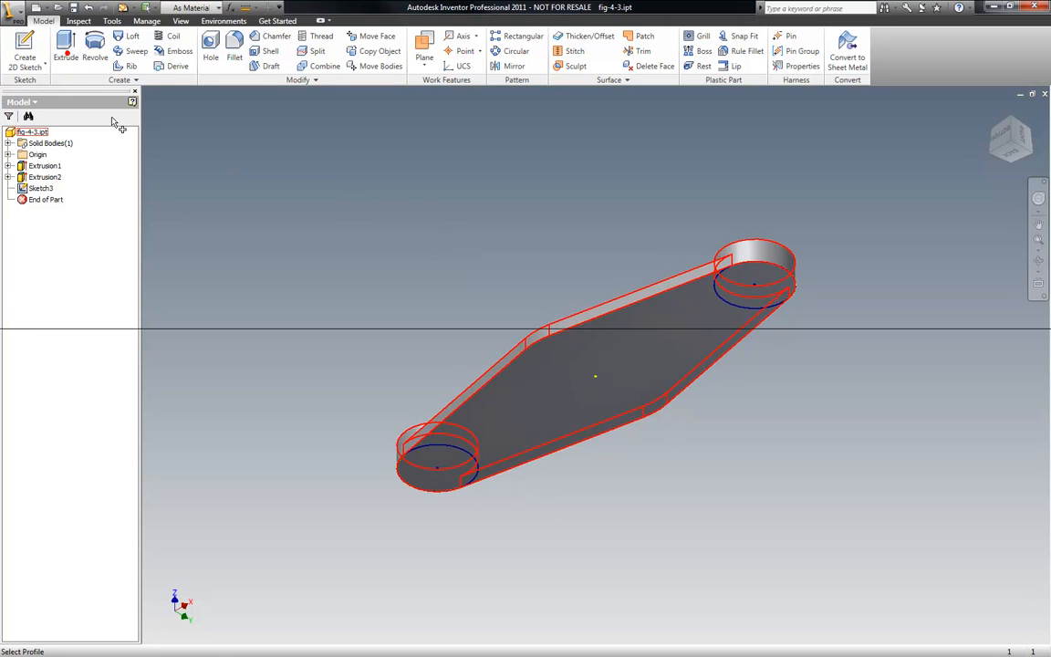
left_click(438, 473)
left_click(754, 285)
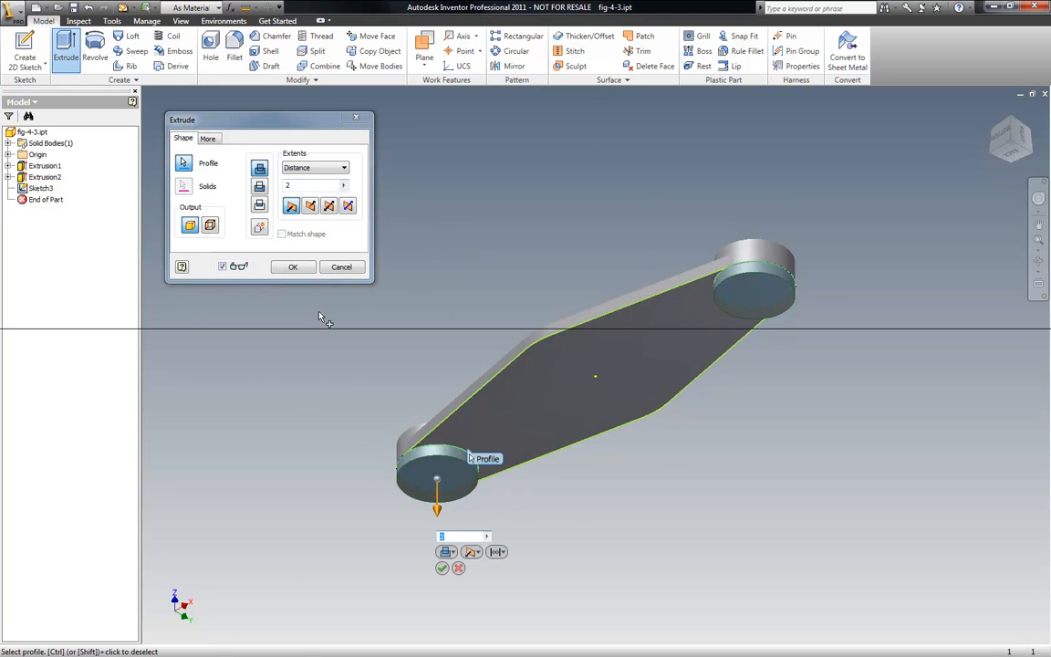
left_click(292, 267)
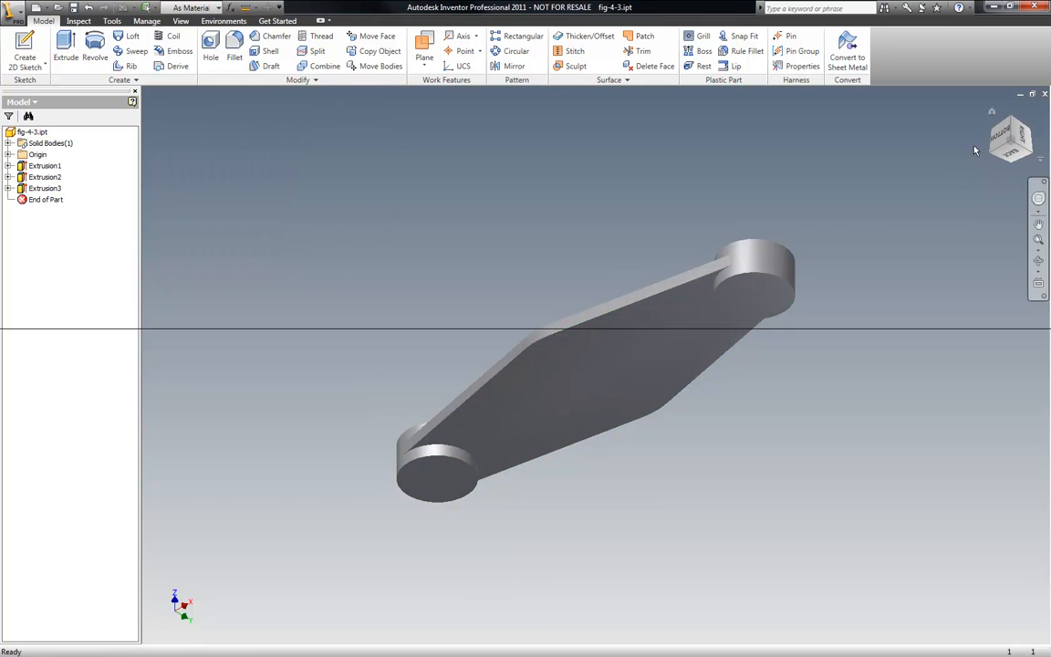
- Start a new sketch on the link's top face
left_click(1038, 225)
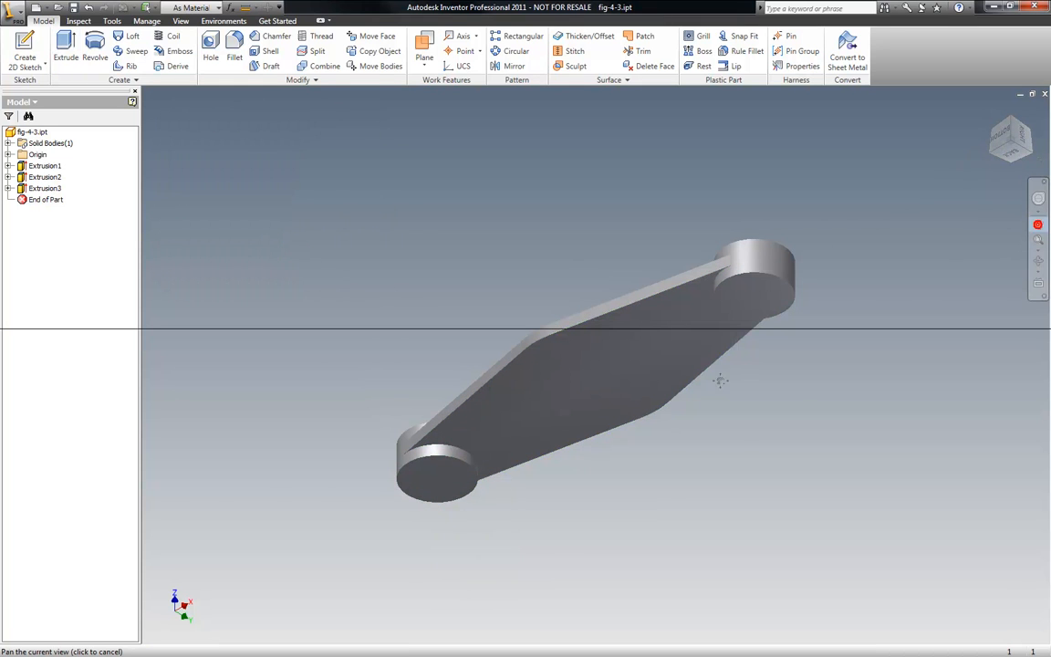
left_click_drag(658, 363, 686, 450)
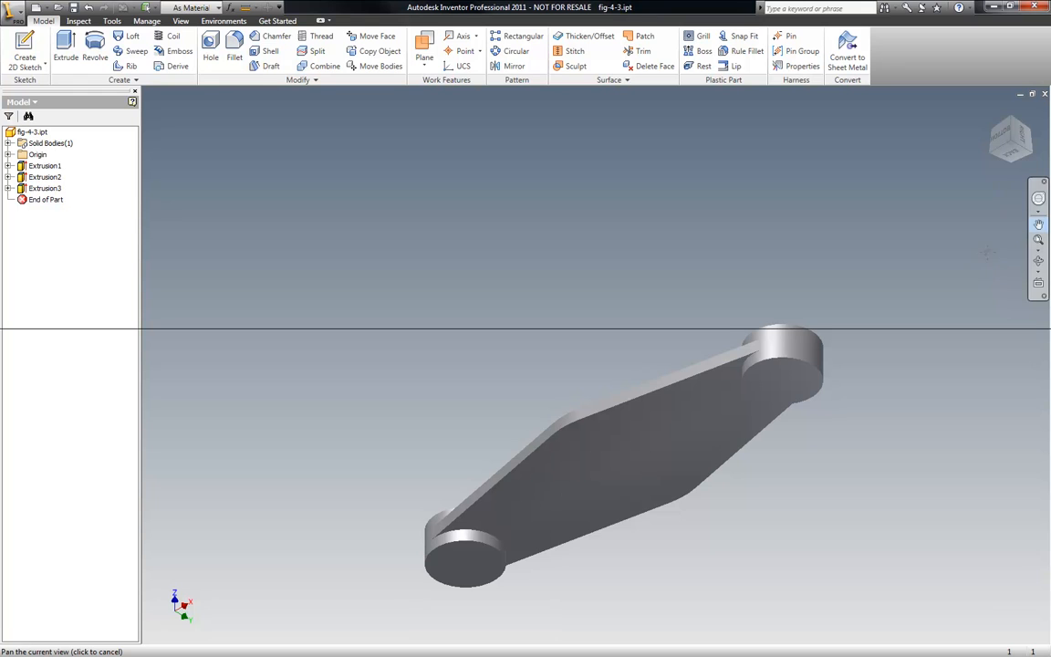
left_click(1038, 260)
left_click_drag(685, 397, 371, 484)
left_click_drag(587, 422, 425, 334)
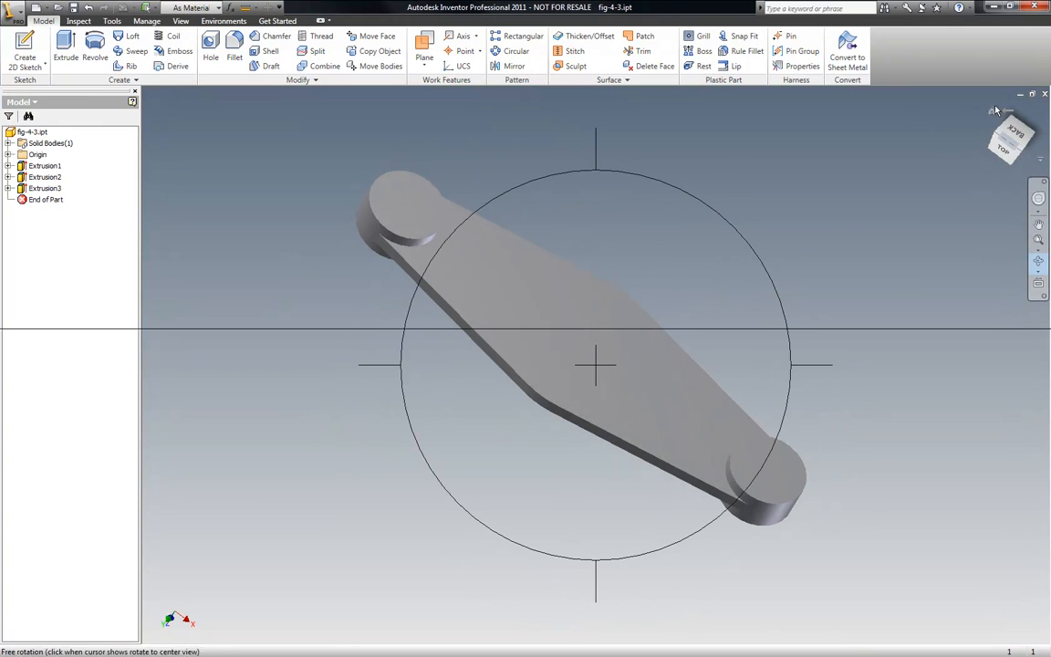
left_click(994, 112)
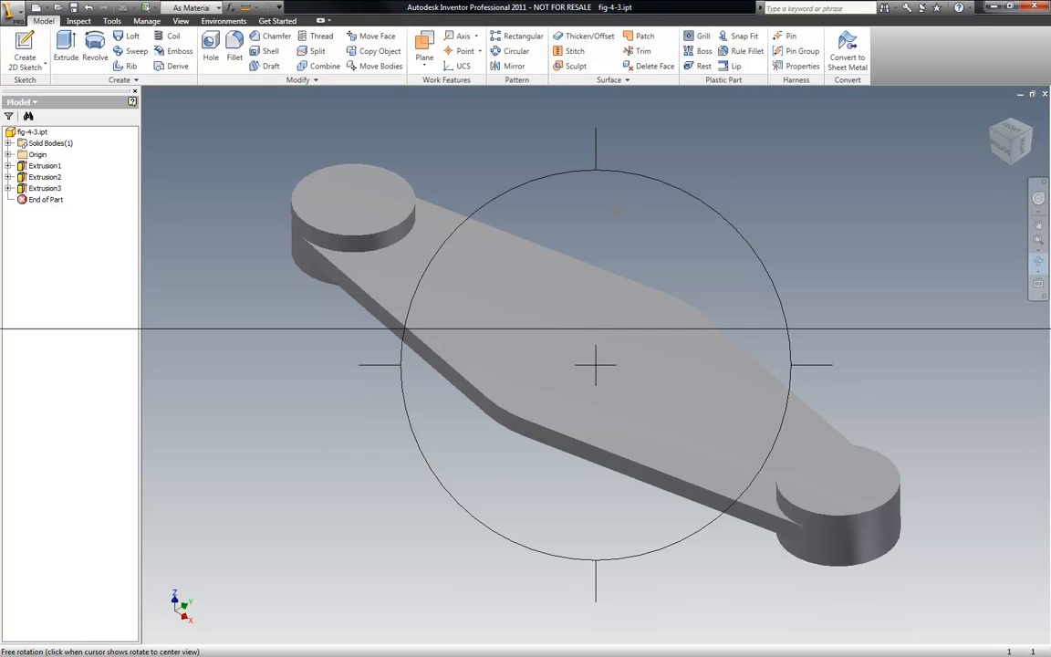
key("Escape")
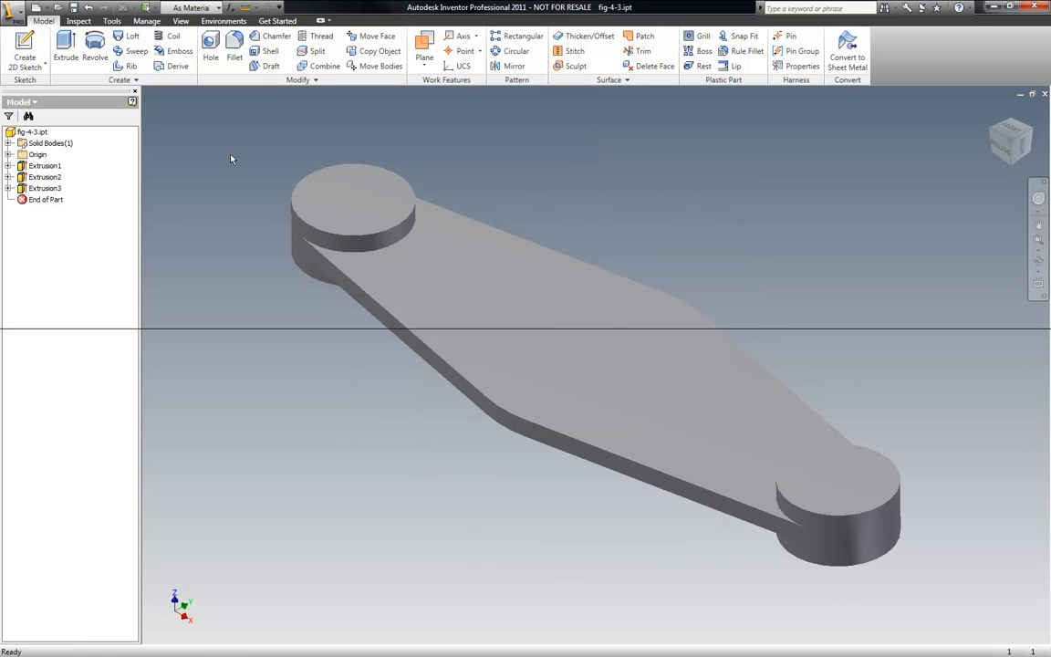
right_click(181, 159)
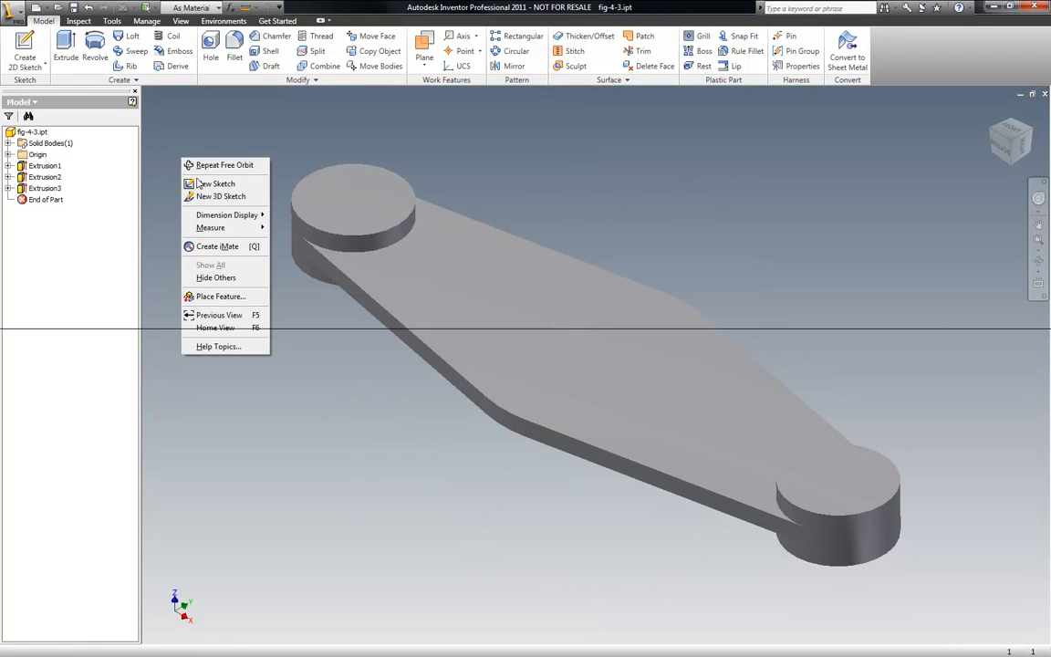
left_click(211, 186)
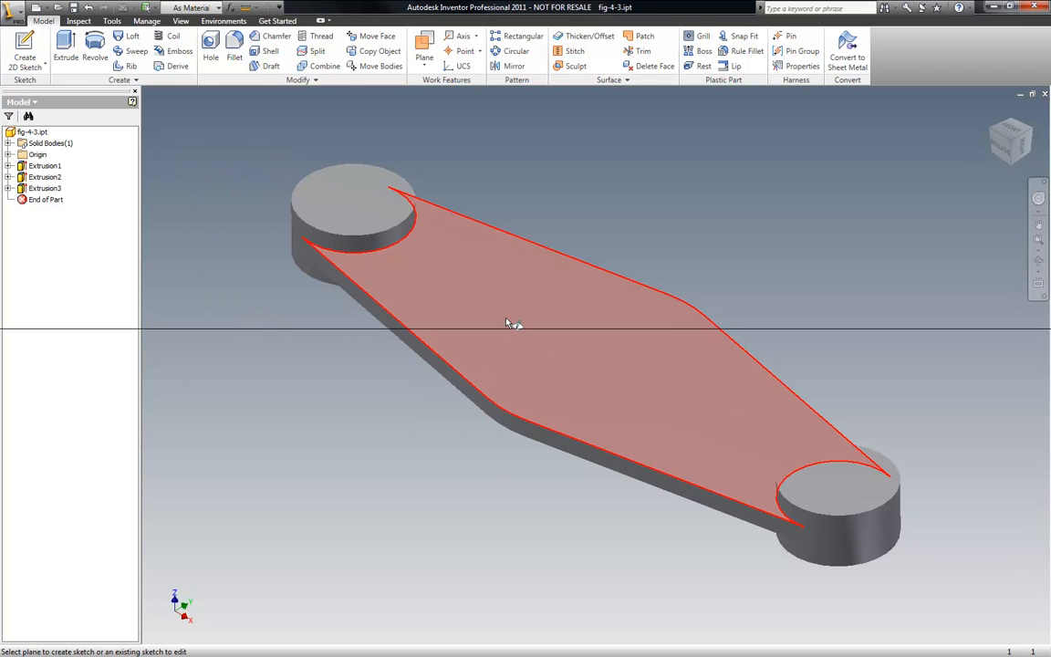
left_click(504, 317)
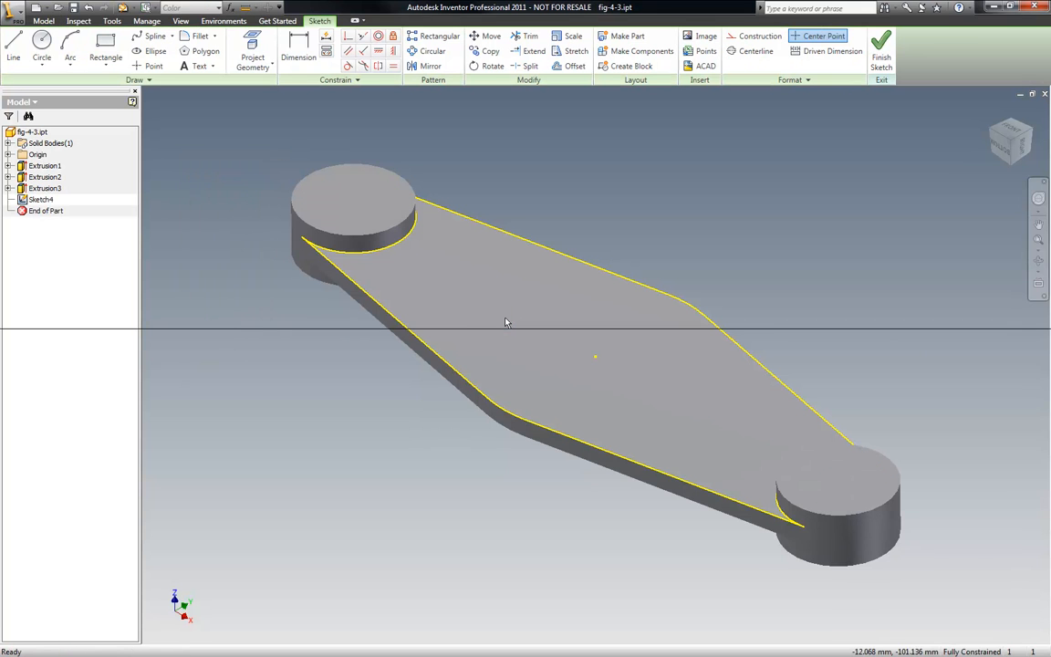
- Draw a circle centred on the link's middle point and finish the sketch
left_click(42, 41)
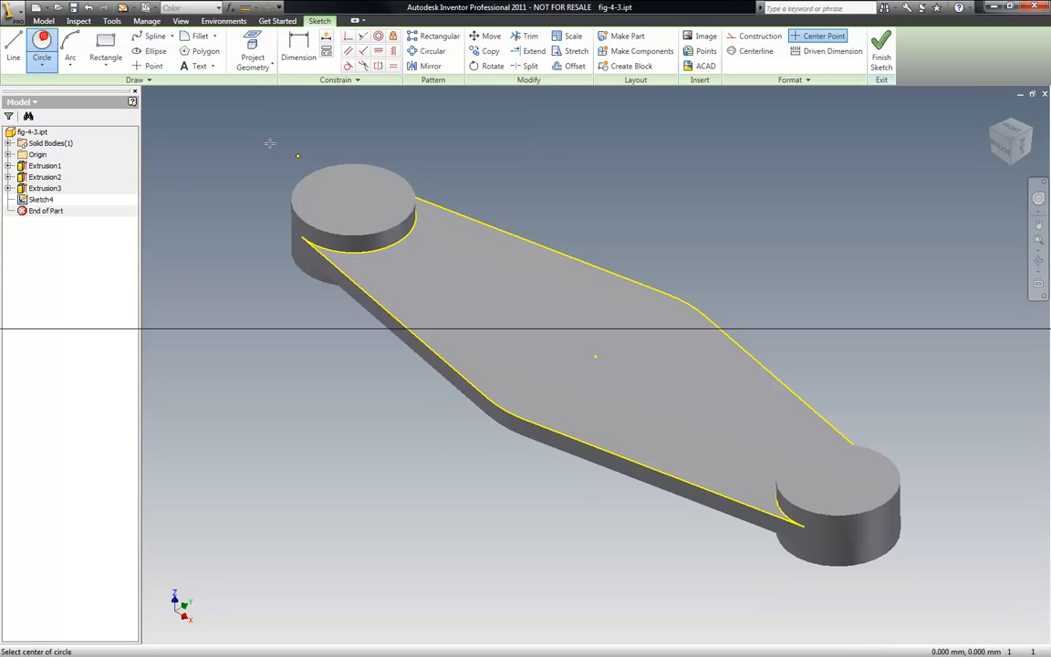
left_click(595, 357)
left_click(709, 326)
right_click(764, 238)
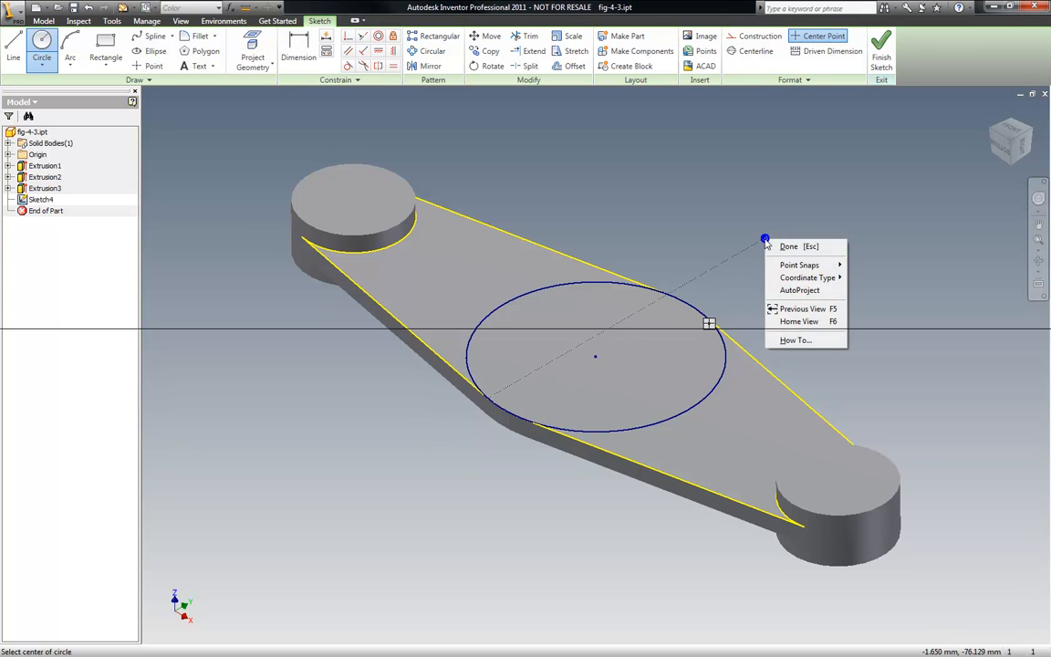
left_click(786, 243)
right_click(661, 211)
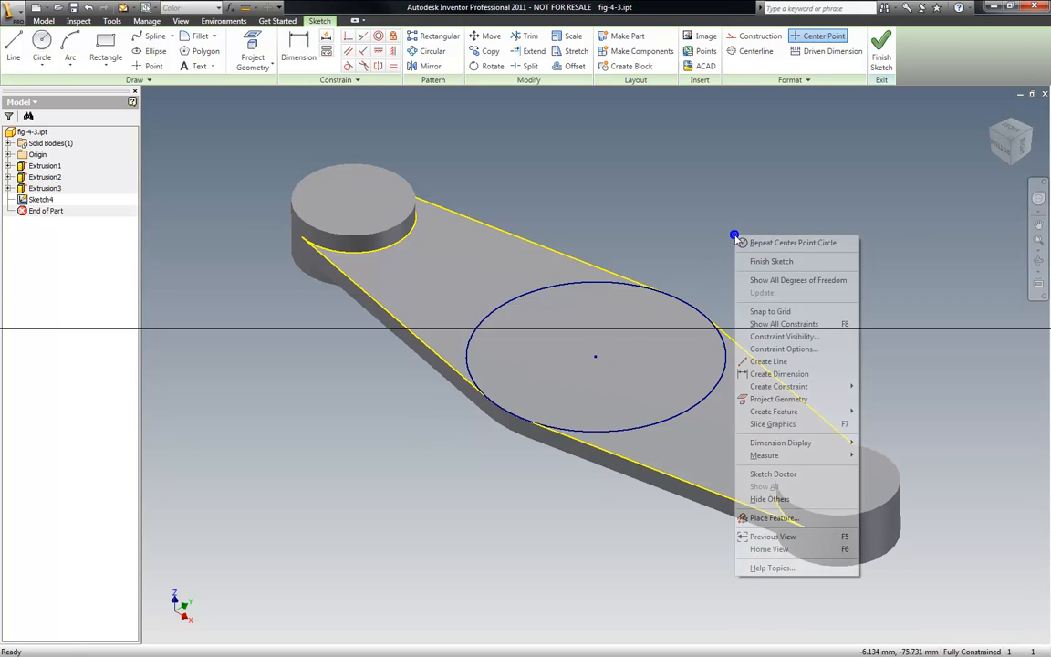
left_click(691, 236)
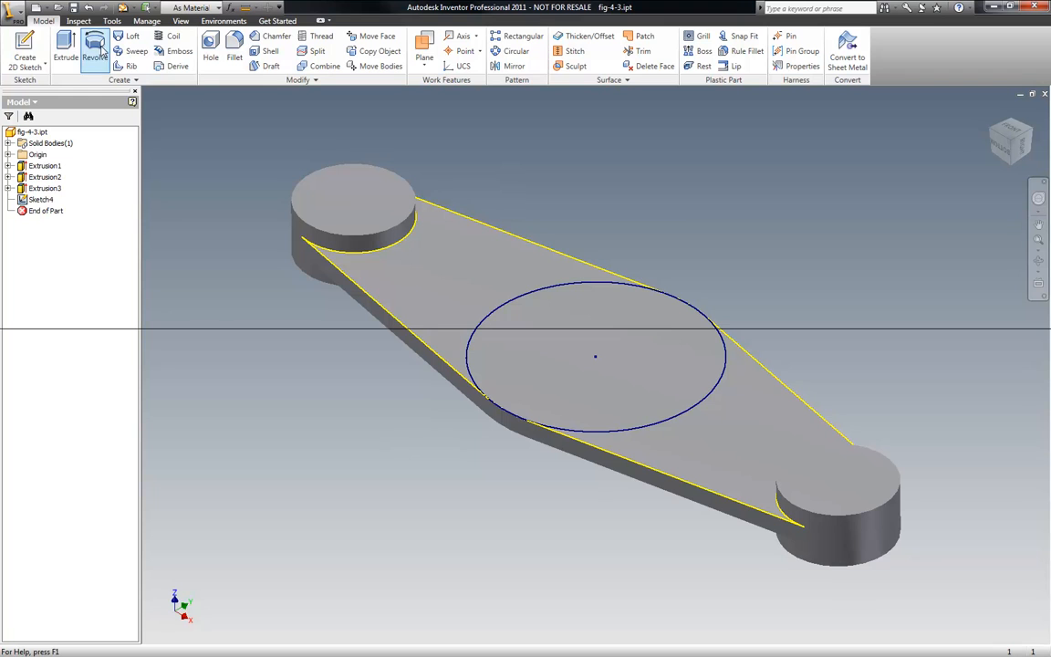
- Extrude the centre circle 5 mm upward as a boss on the top face
left_click(65, 47)
left_click(550, 308)
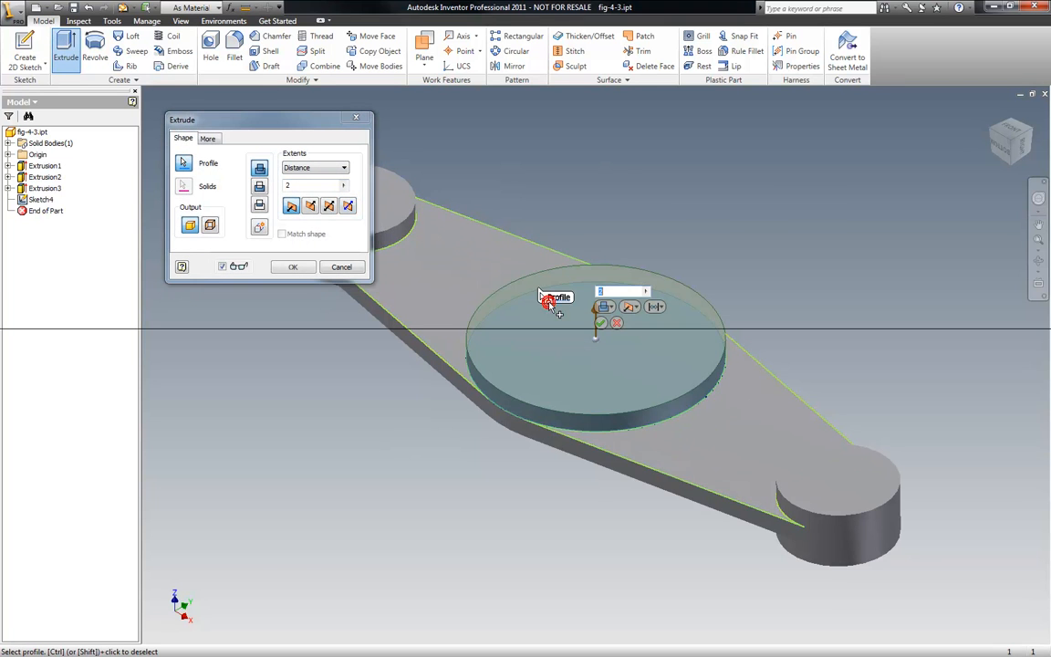
left_click(342, 187)
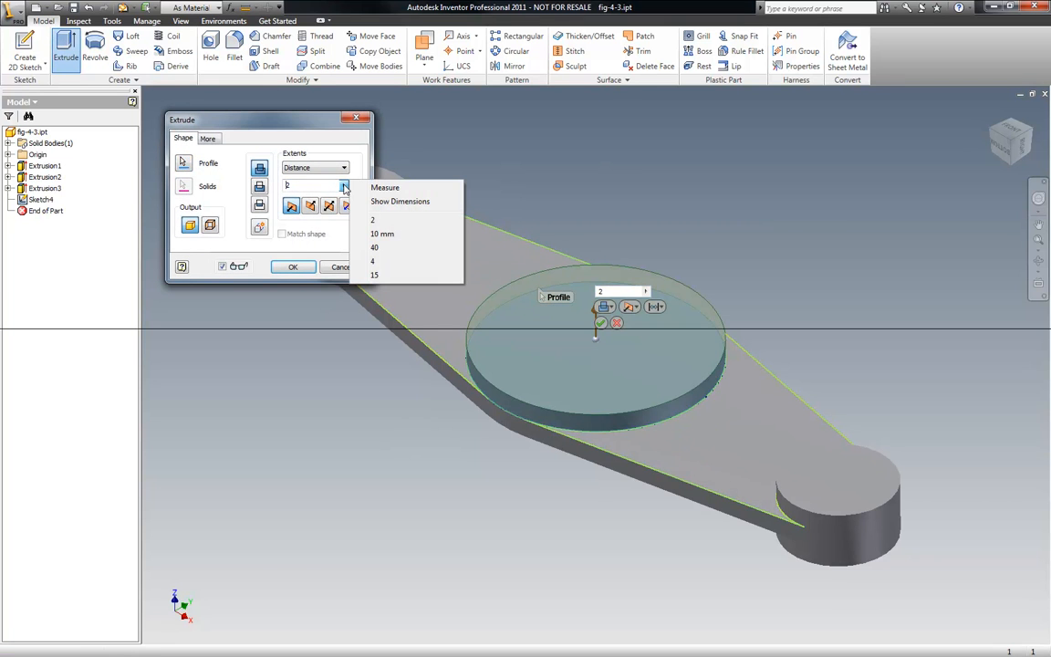
left_click(303, 187)
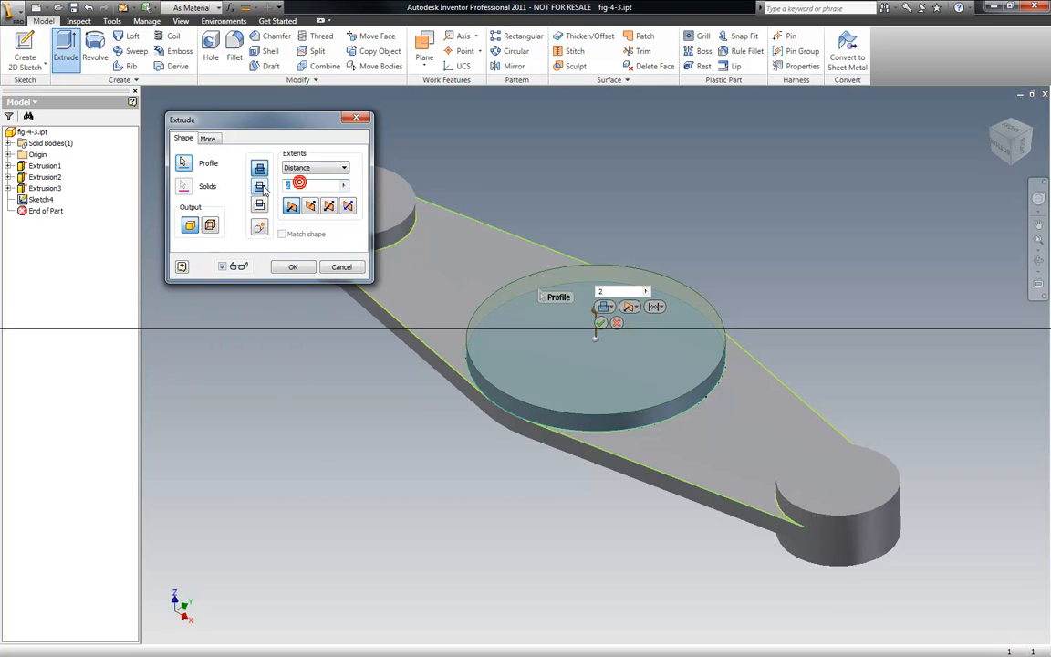
type("5")
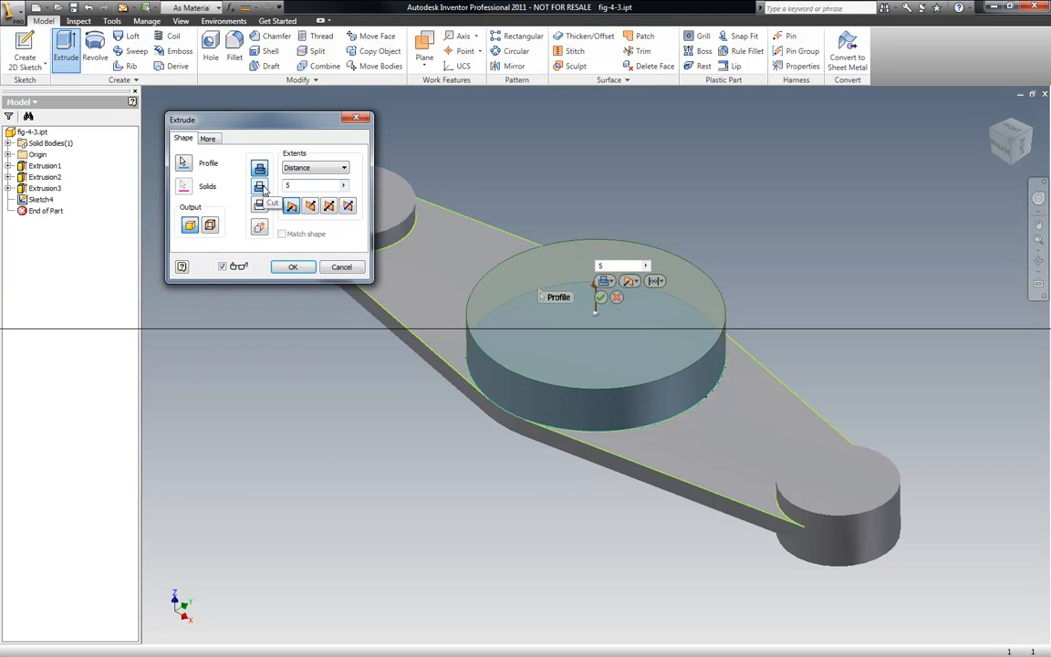
left_click(288, 266)
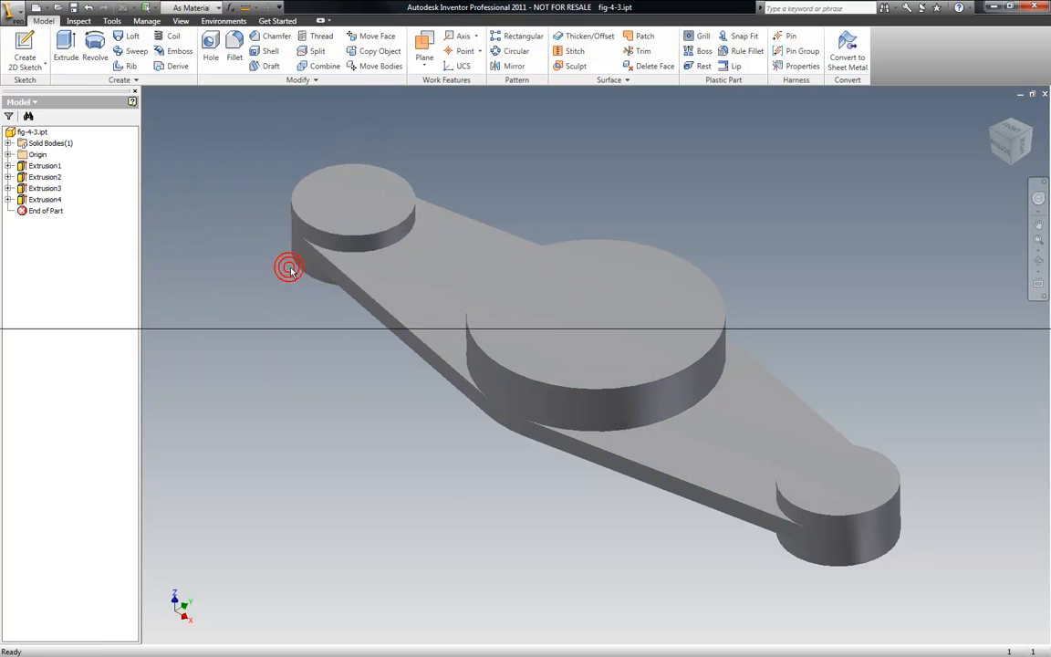
- Start a new sketch on the link's bottom face
left_click(1010, 166)
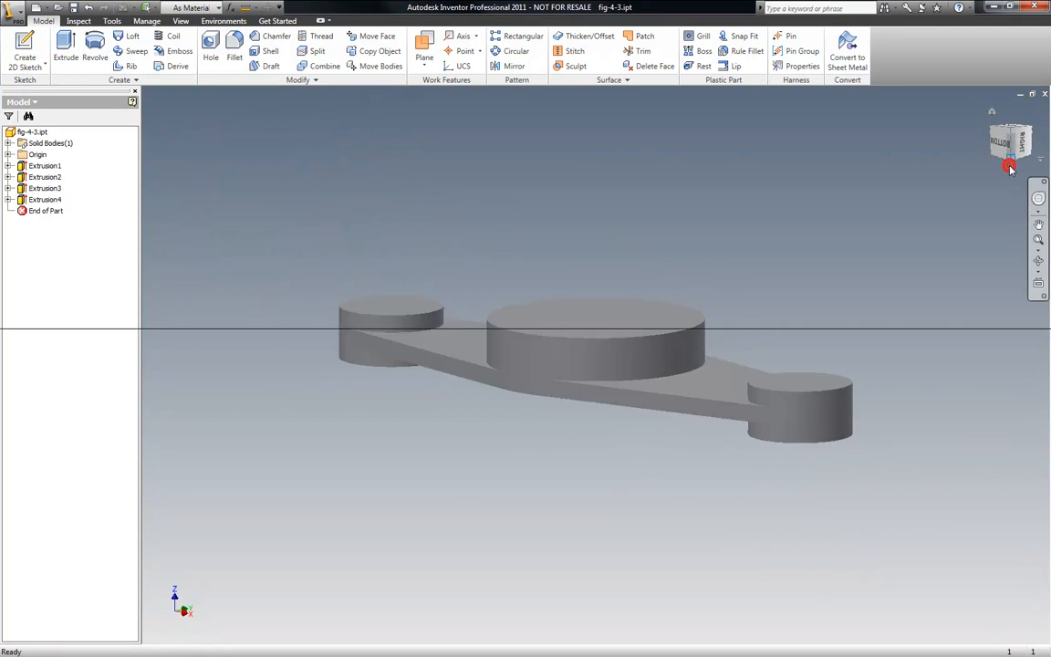
right_click(206, 125)
left_click(234, 148)
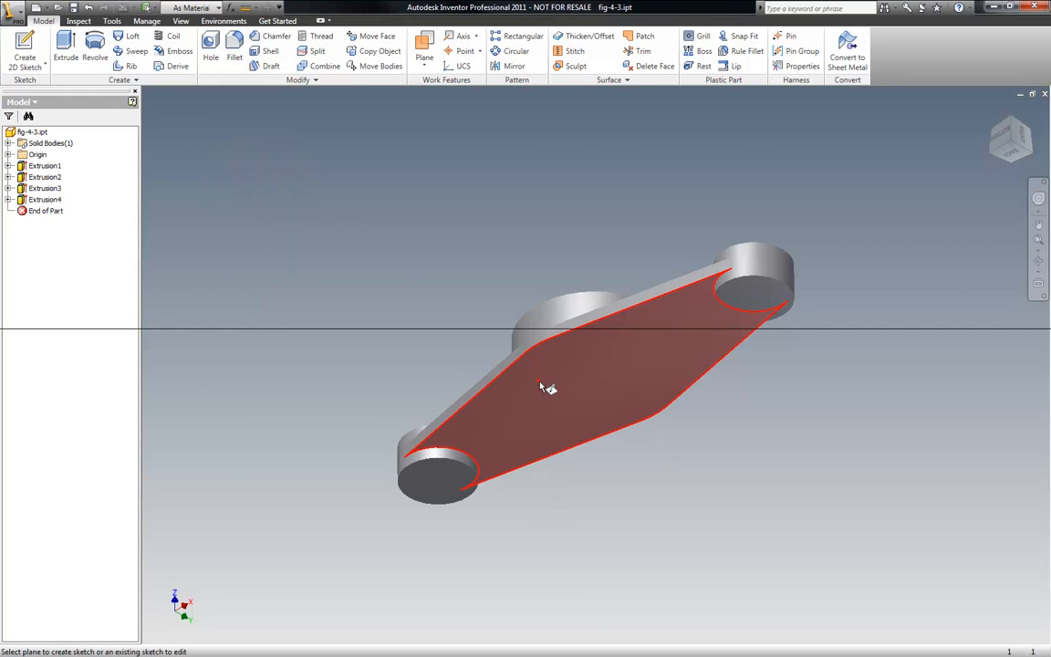
left_click(545, 387)
- Draw a circle centred on the bottom face's middle point and finish the sketch
key("c")
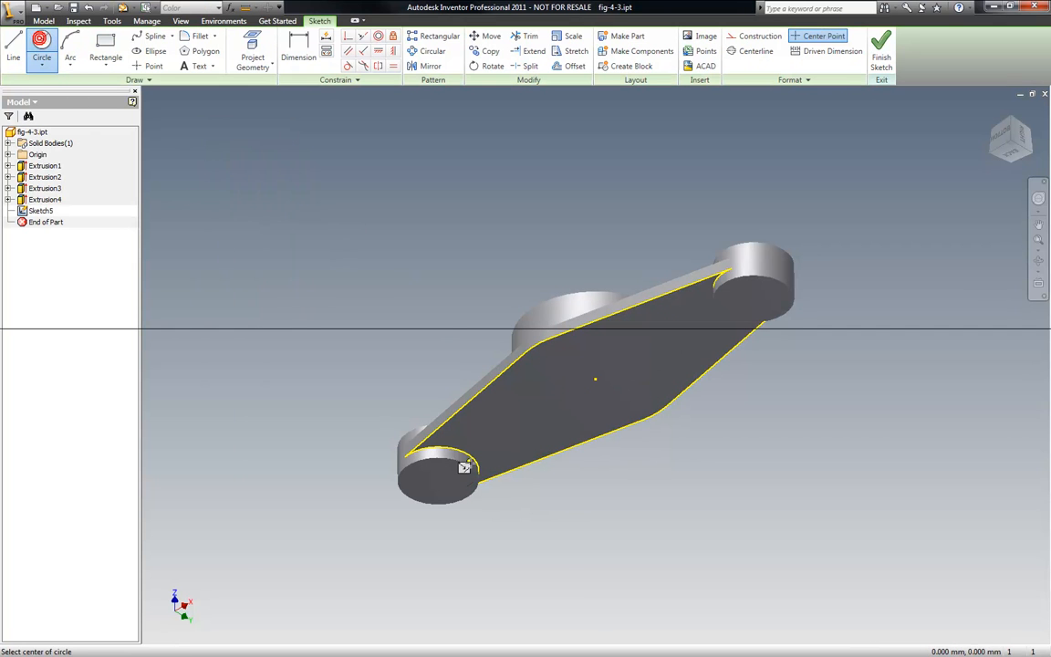
left_click(595, 378)
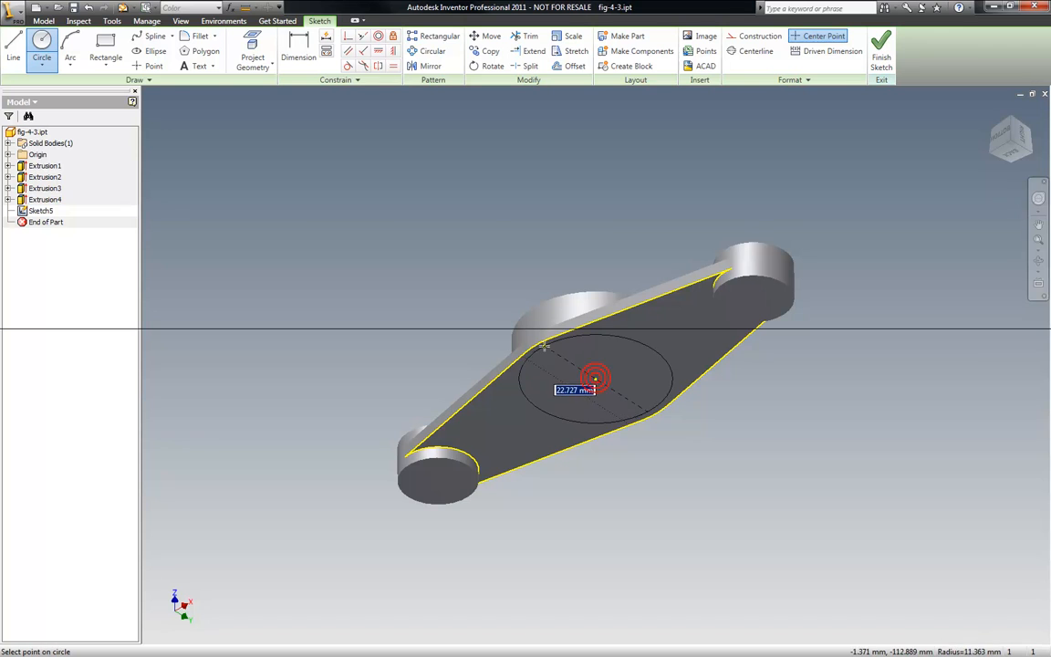
left_click(537, 345)
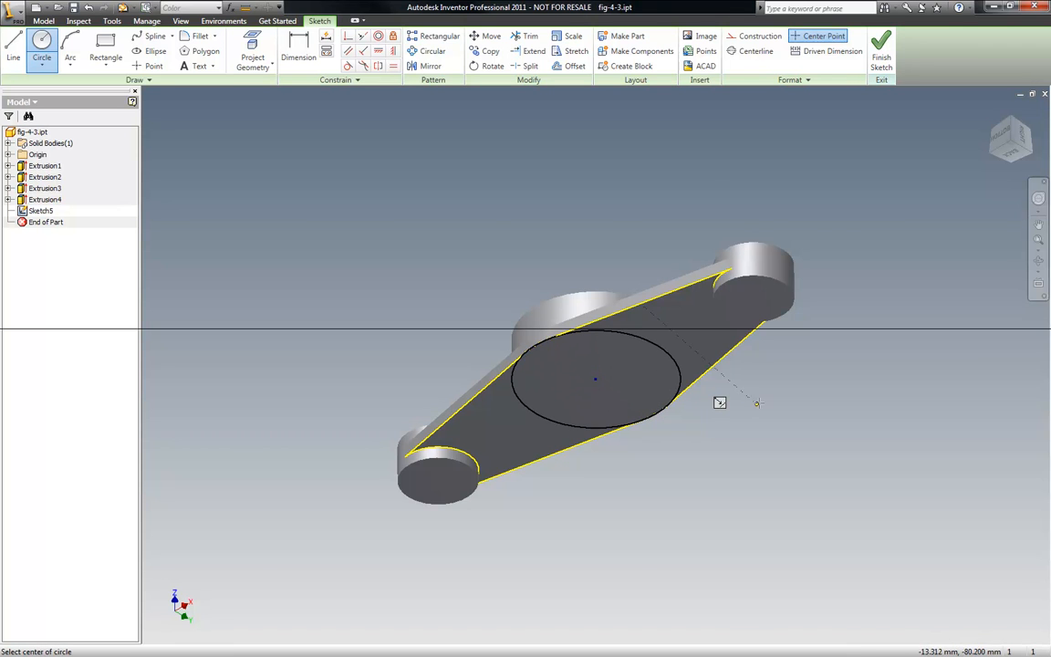
scroll(692, 417, "up", 3)
right_click(685, 413)
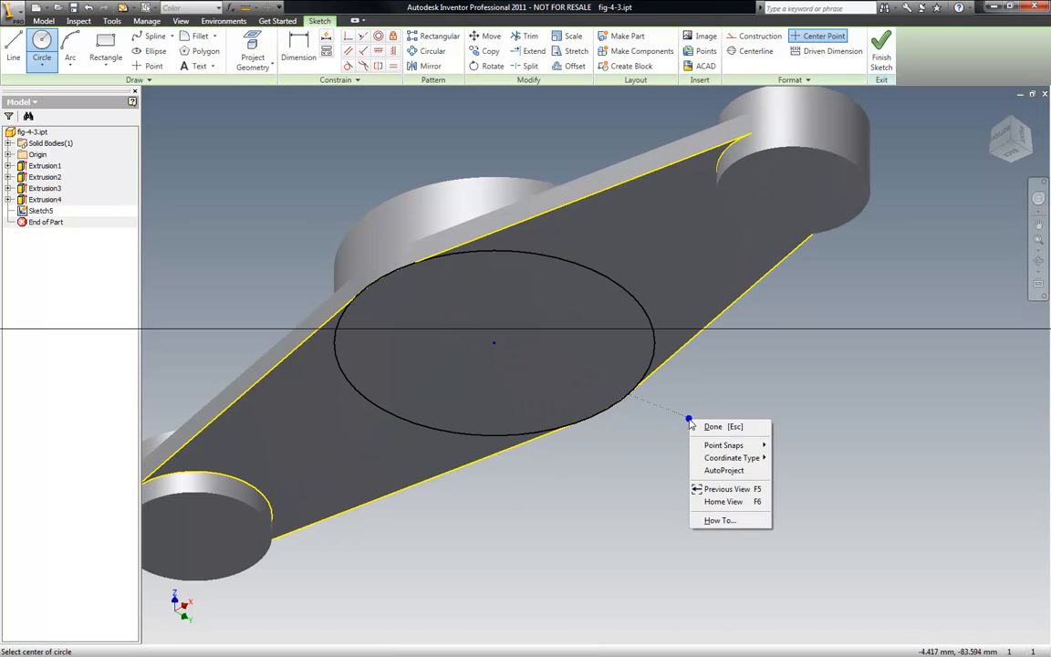
left_click(714, 425)
right_click(720, 422)
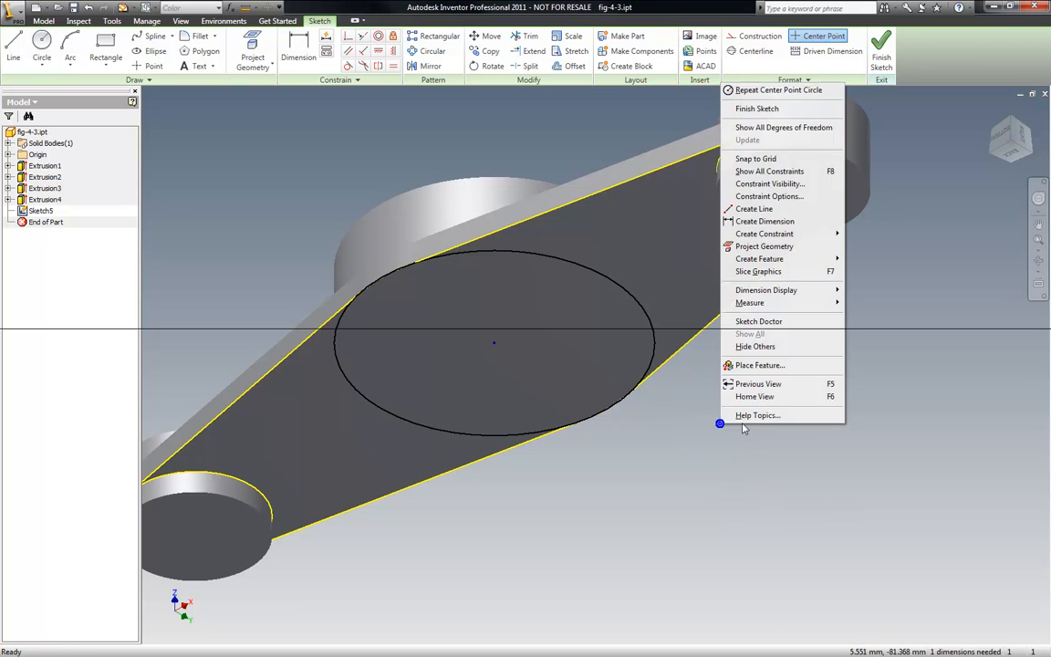
left_click(757, 108)
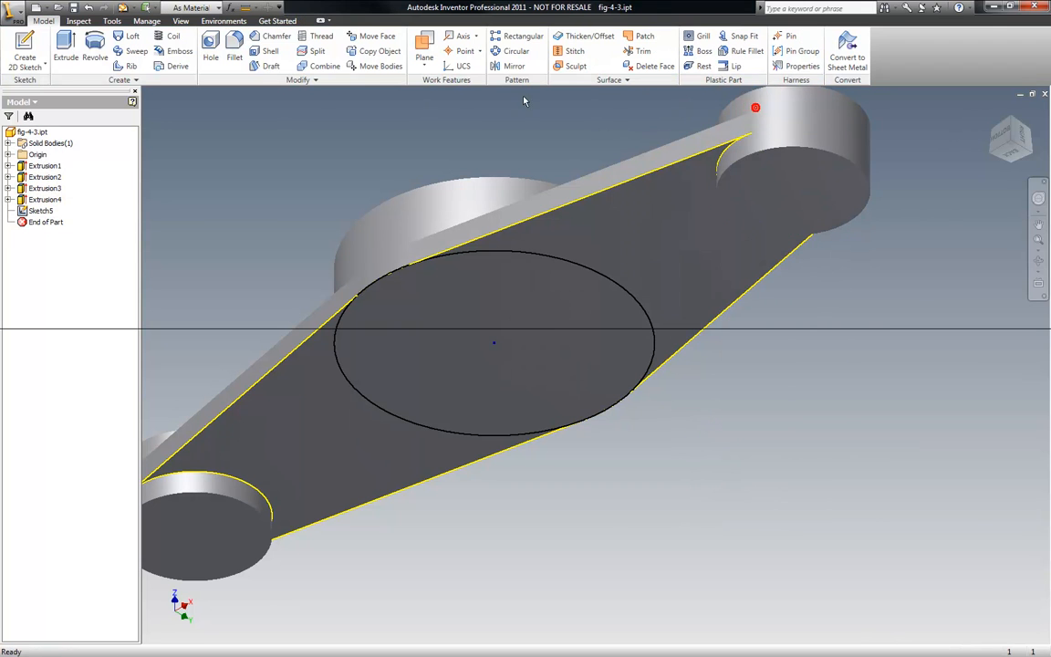
- Extrude the bottom centre circle 5 mm as a boss below the link
left_click(65, 46)
left_click(395, 288)
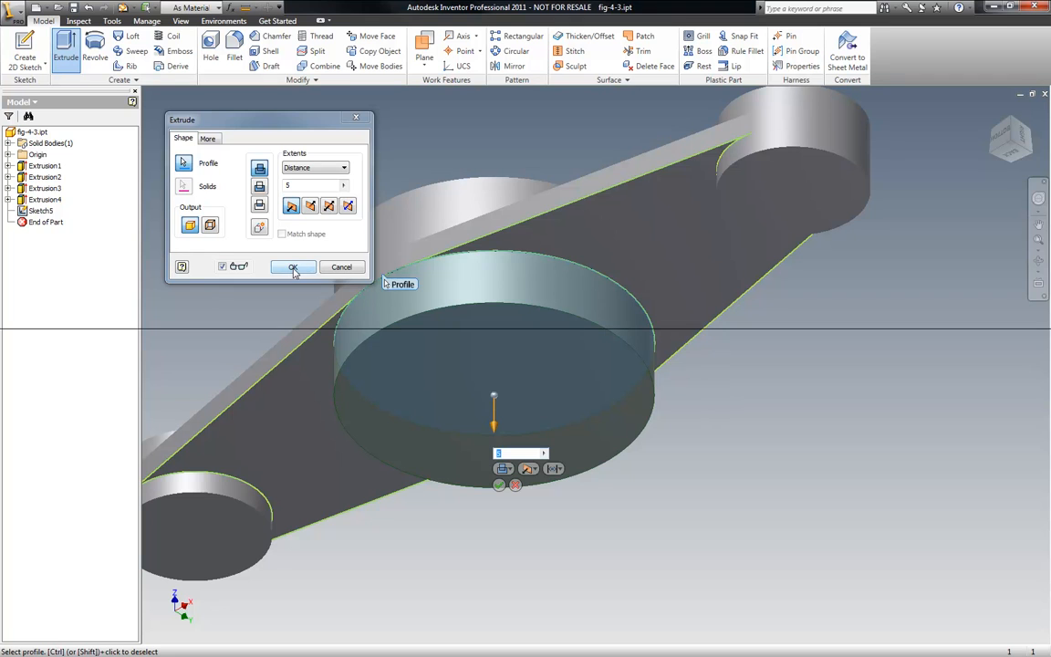
left_click(288, 267)
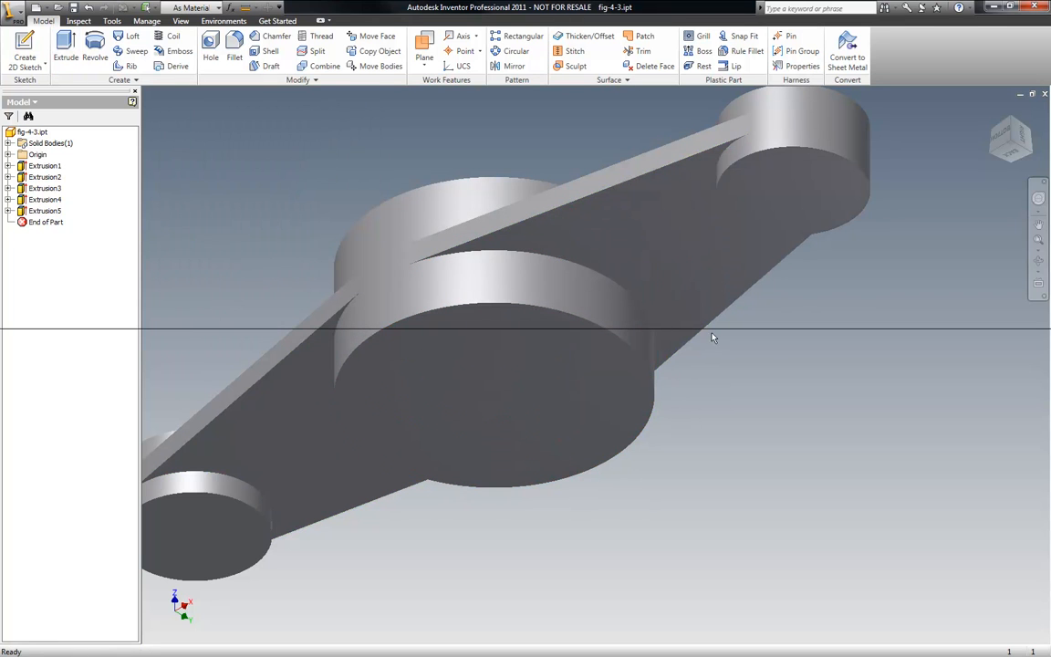
right_click(924, 217)
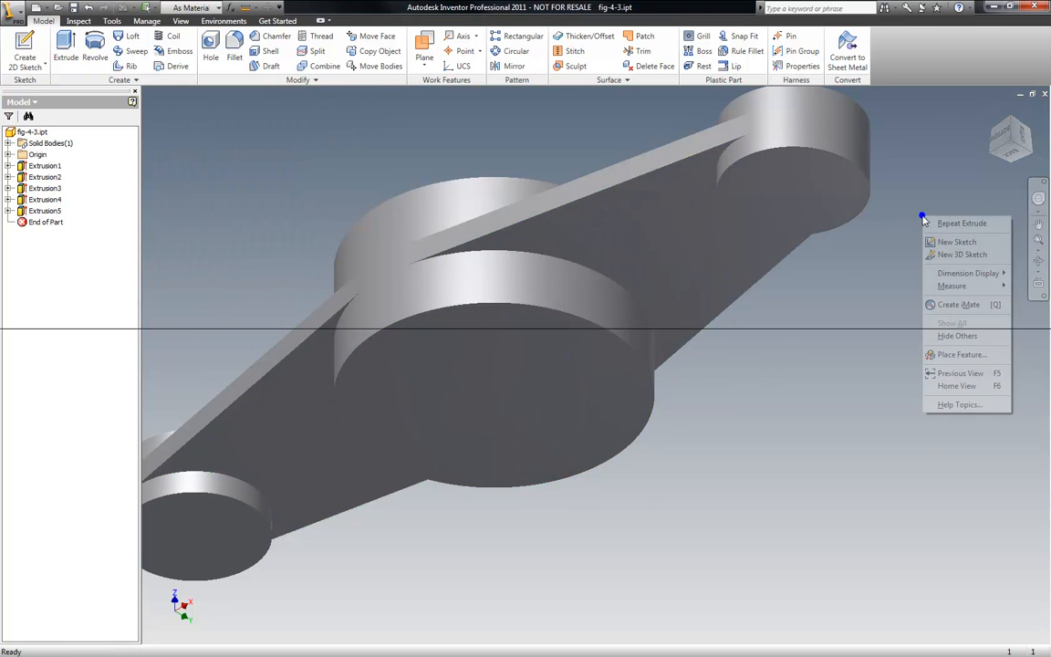
key("Escape")
- Start a new sketch on the top face of the left end boss
left_click(993, 113)
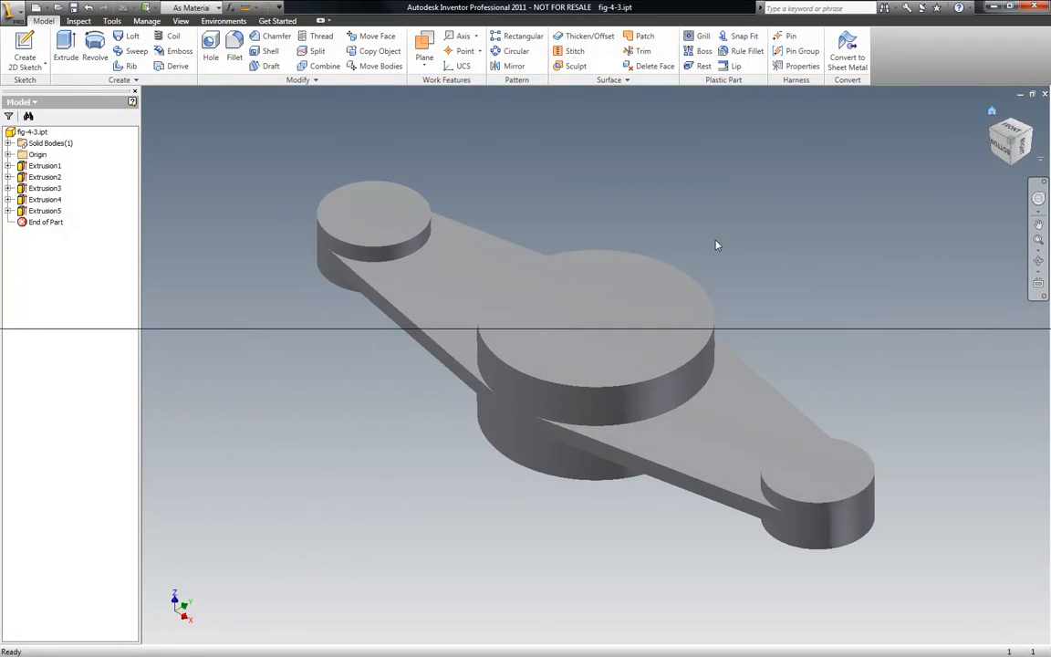
scroll(732, 242, "down", 3)
scroll(698, 255, "up", 4)
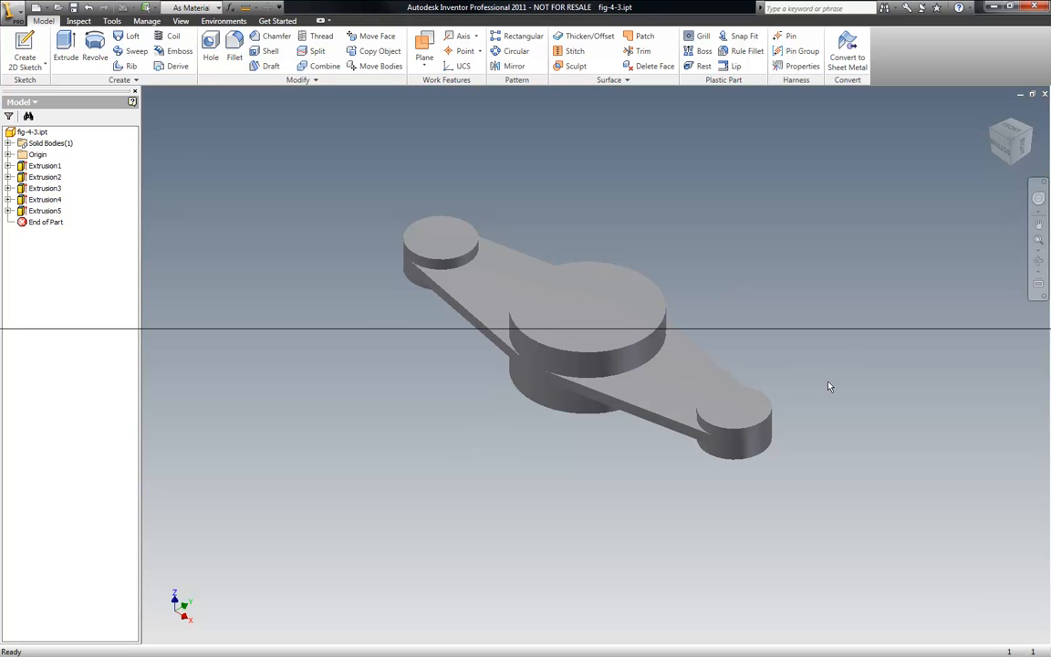
scroll(776, 310, "down", 3)
scroll(693, 365, "up", 3)
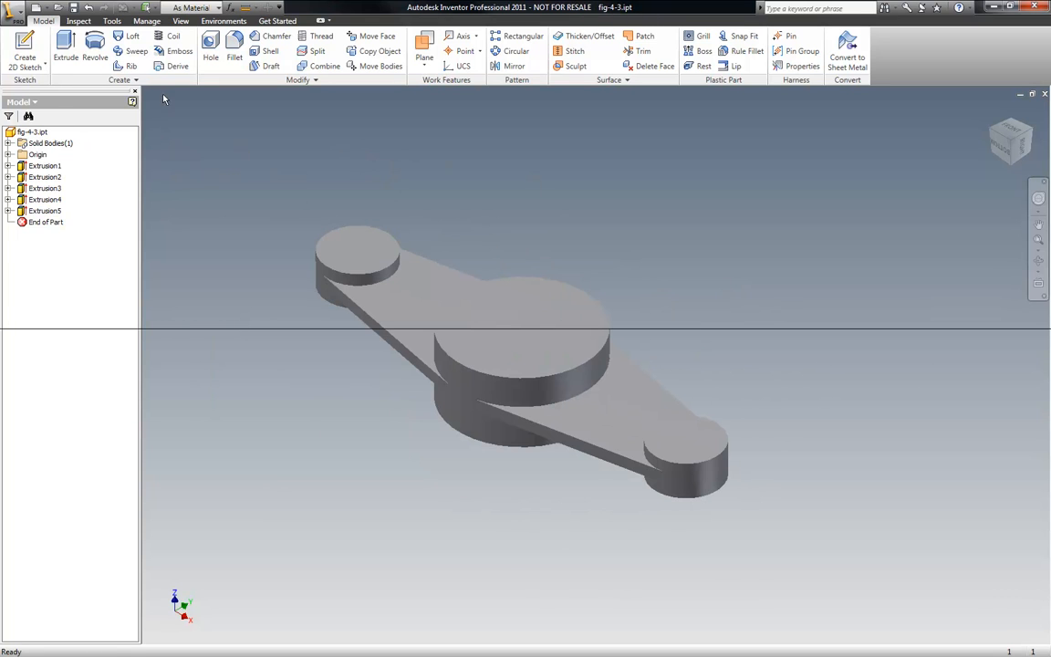
right_click(210, 123)
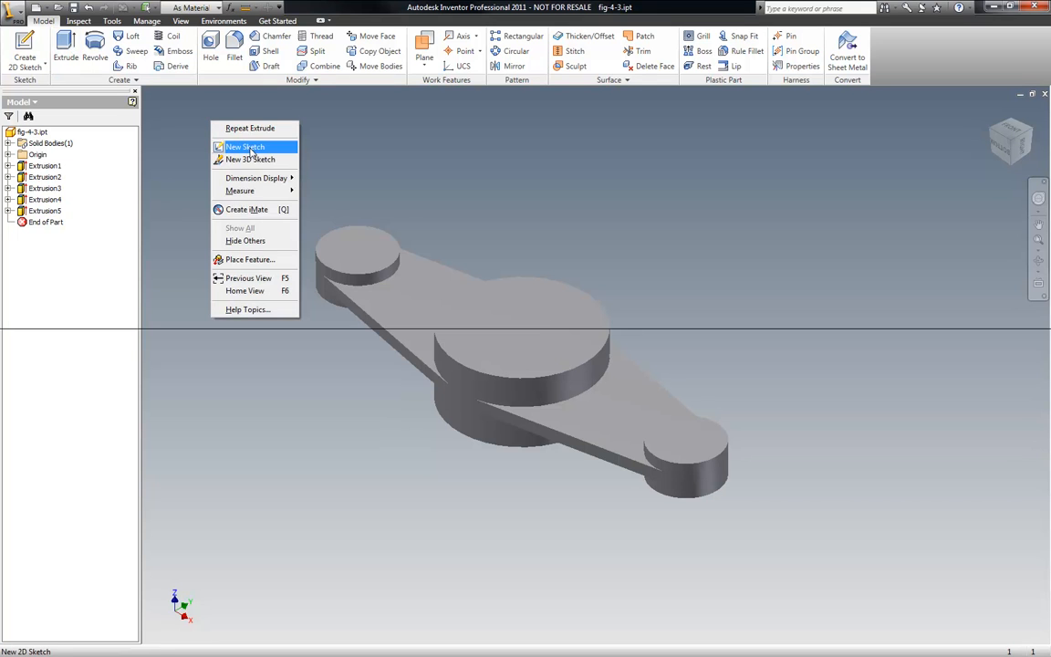
left_click(228, 143)
left_click(357, 239)
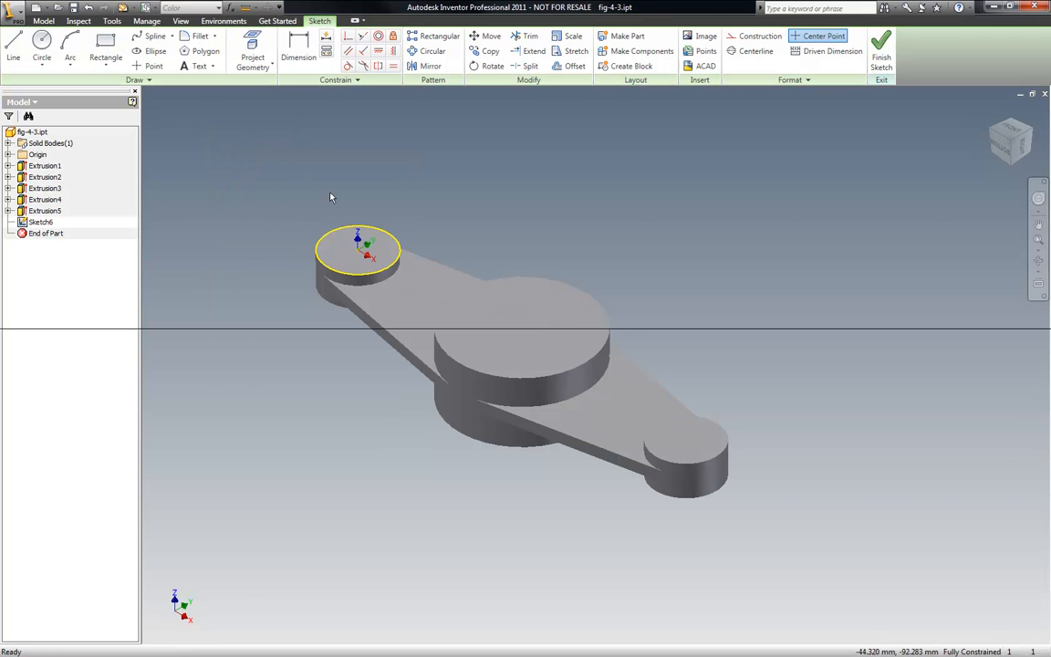
- Draw an 8 mm diameter circle centred on the left end boss
key("c")
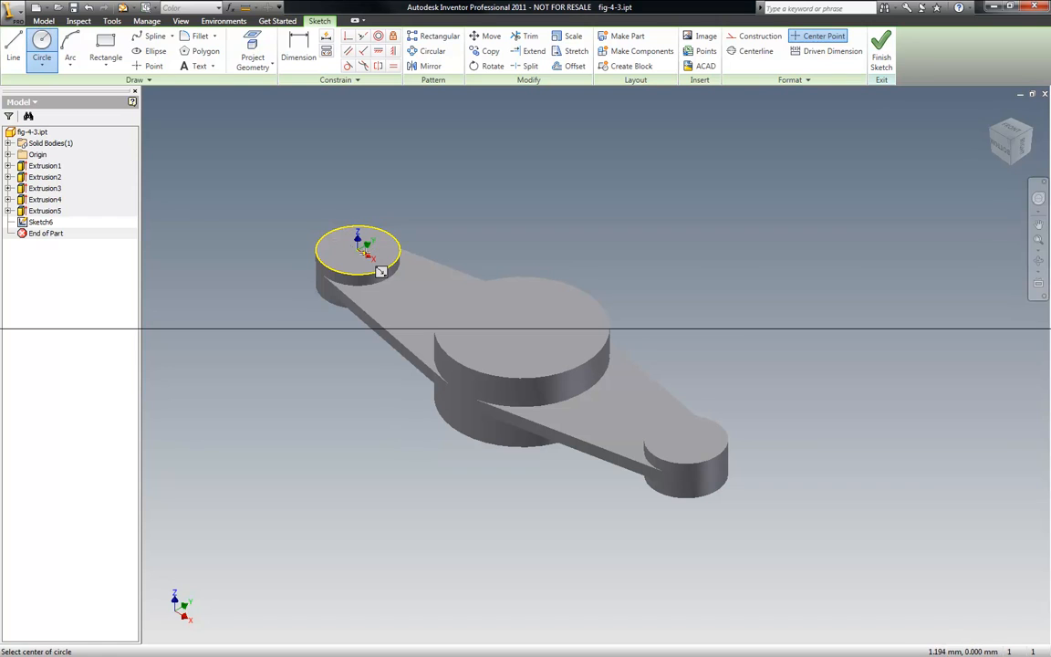
left_click(358, 248)
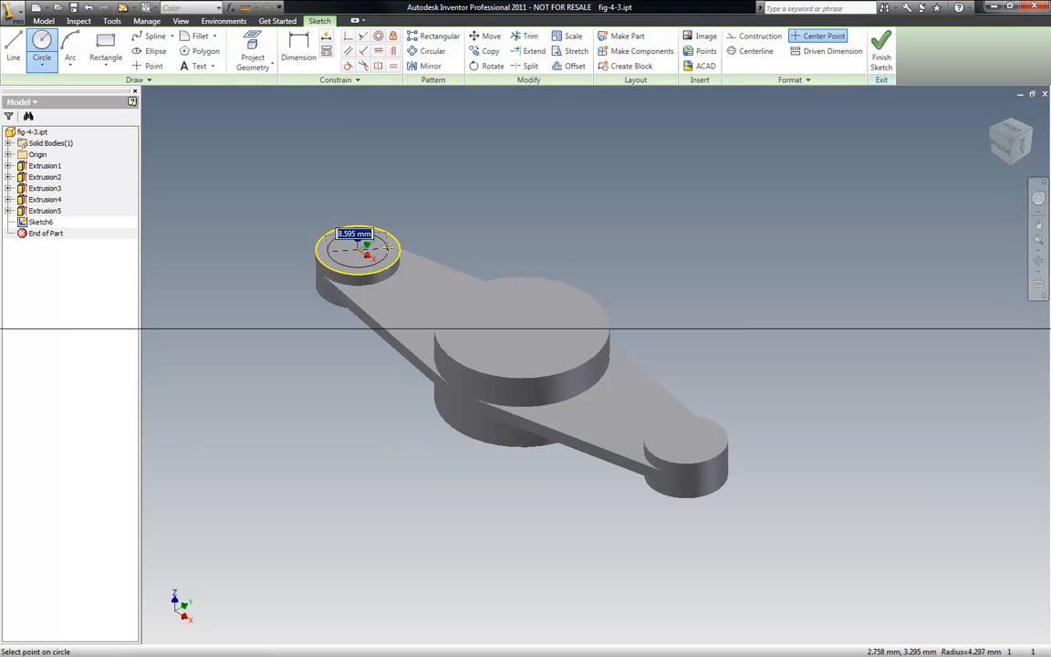
type("8")
key("Return")
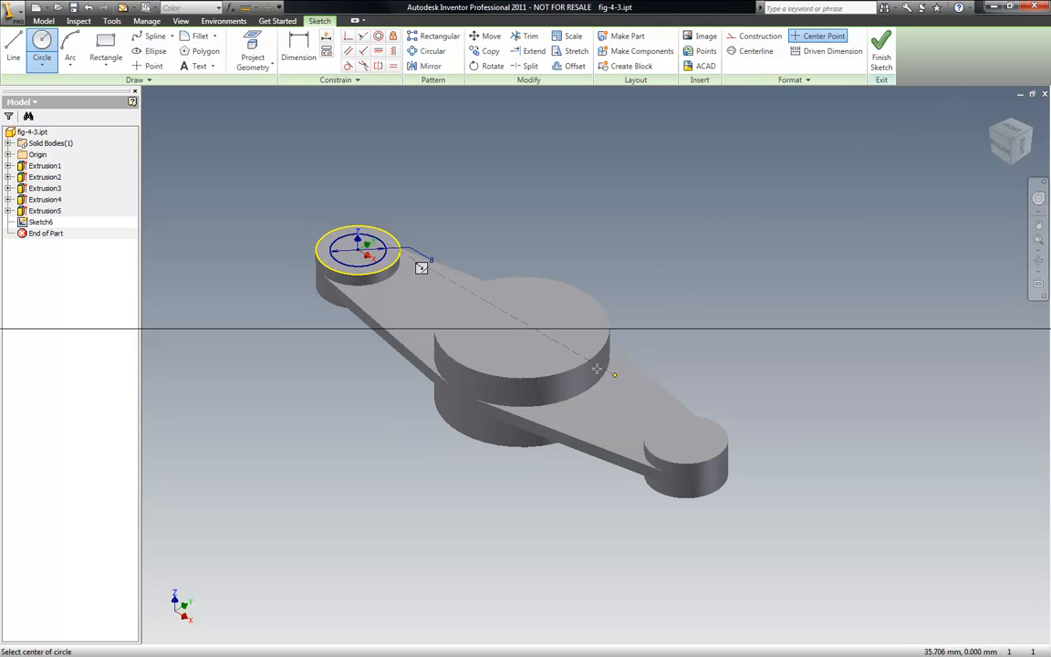
- Draw a circle centred on the right end boss and make it equal to the left circle
left_click(686, 439)
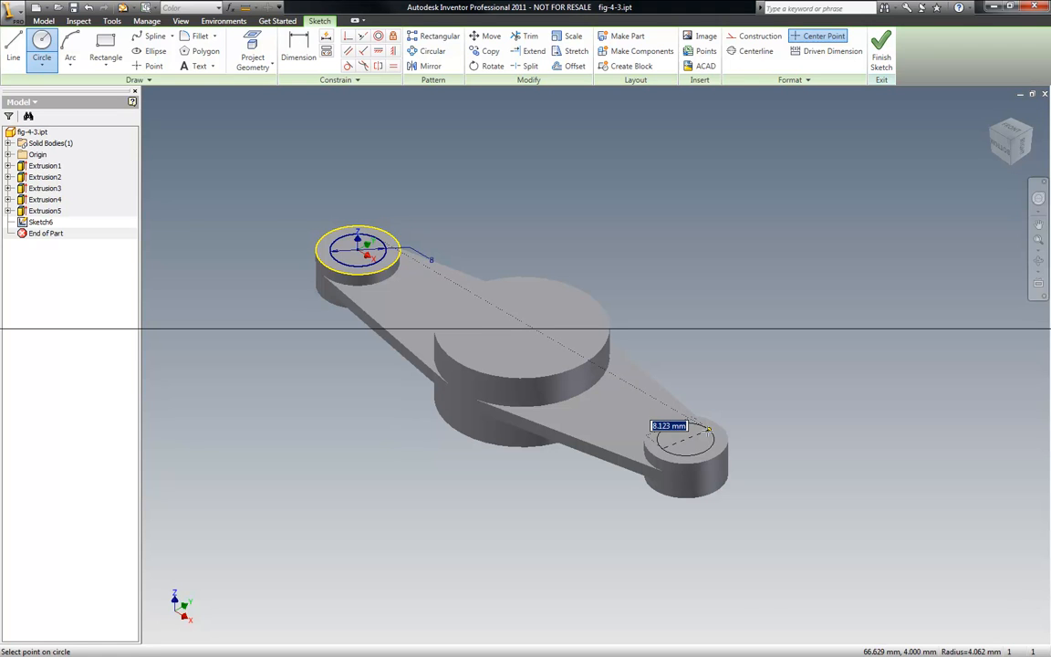
right_click(709, 431)
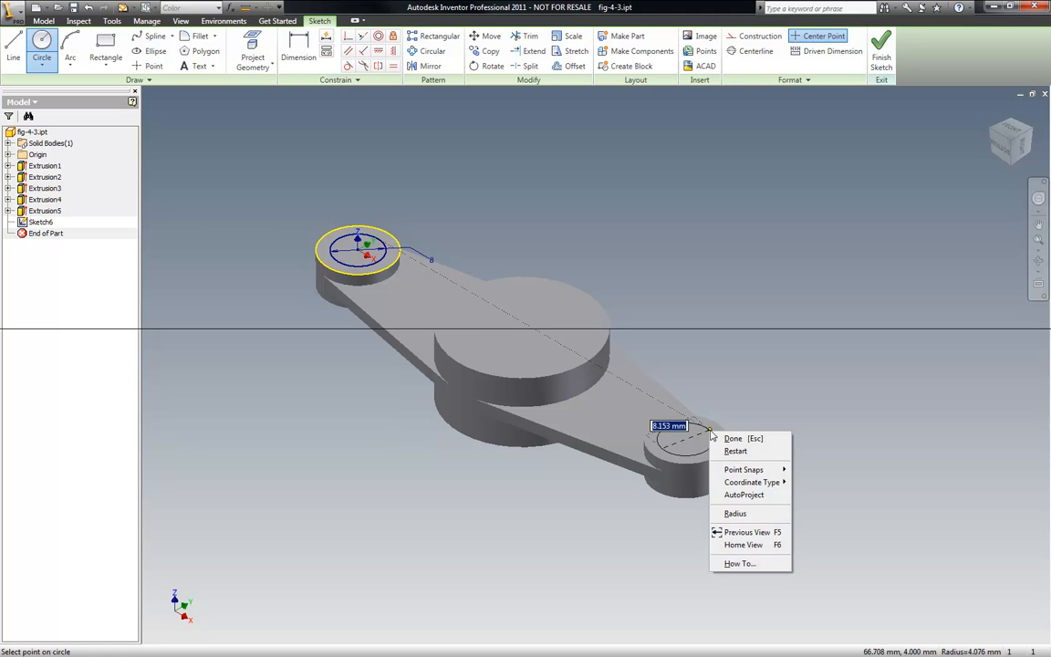
mouse_move(748, 471)
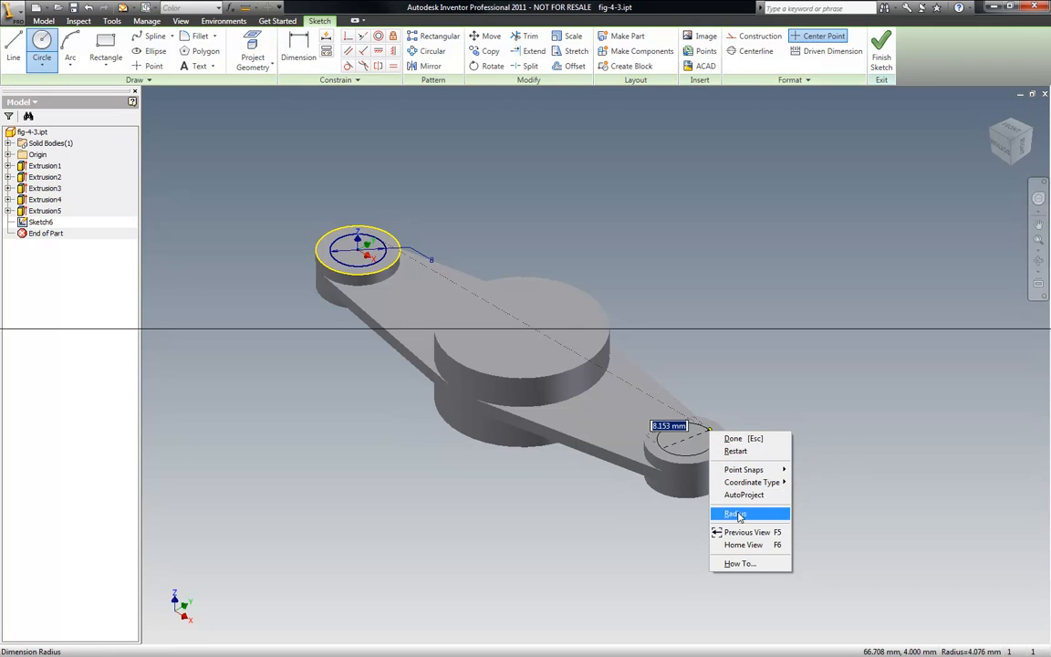
left_click(829, 412)
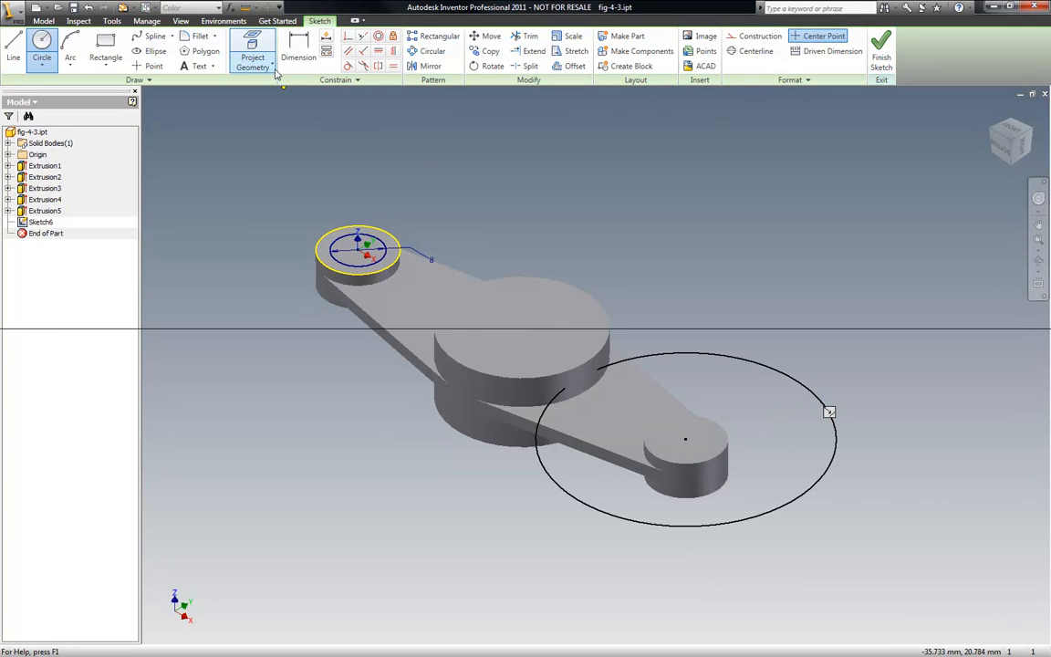
left_click(391, 66)
left_click(361, 247)
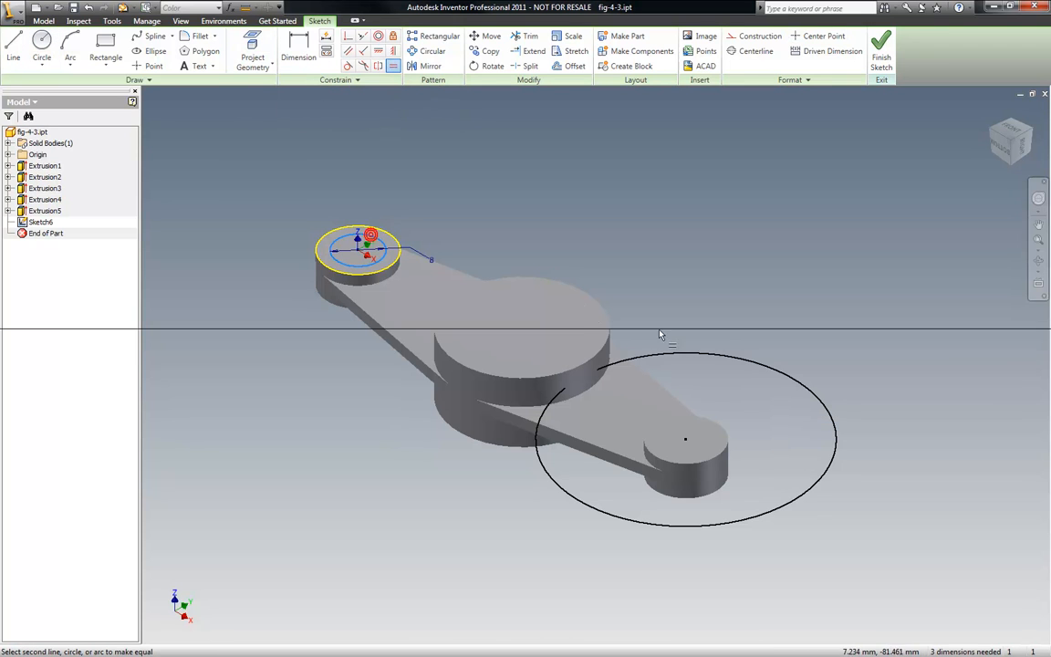
left_click(673, 355)
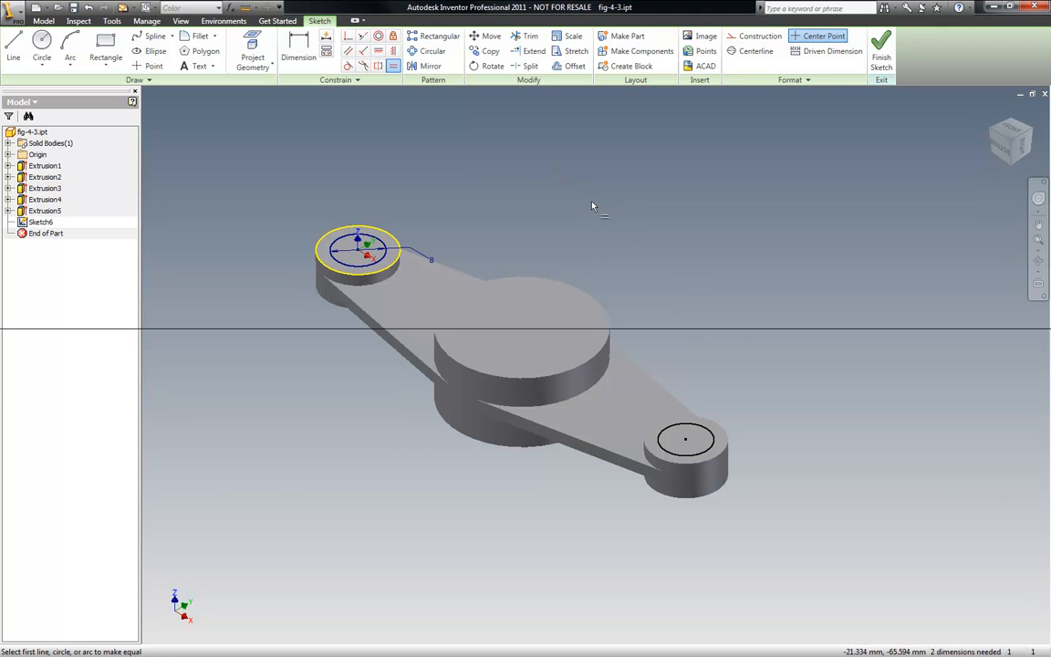
left_click(42, 45)
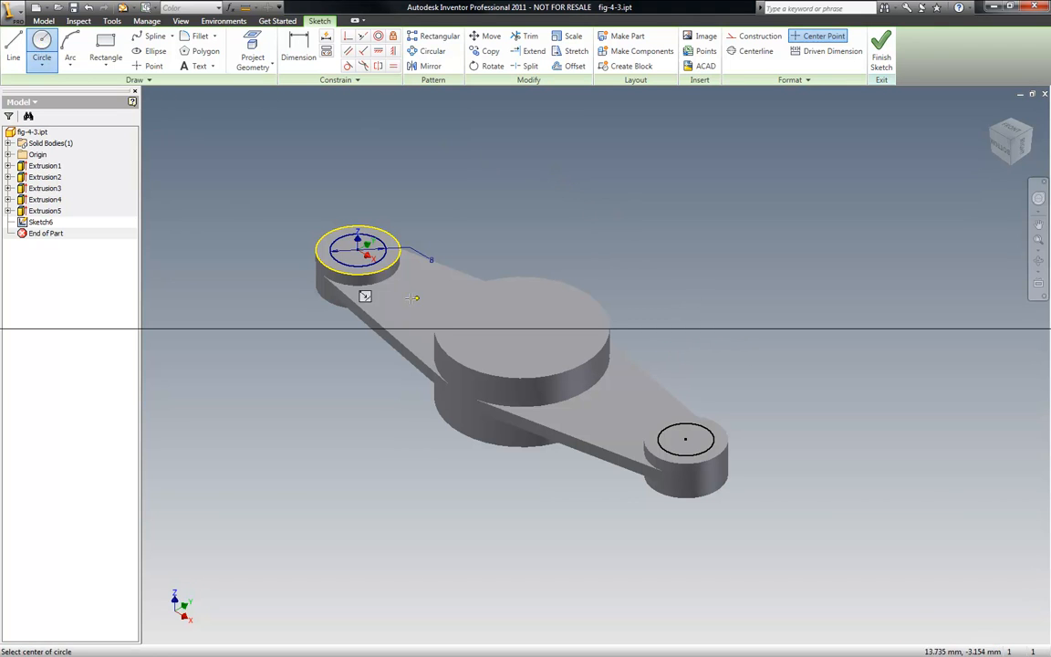
left_click(517, 325)
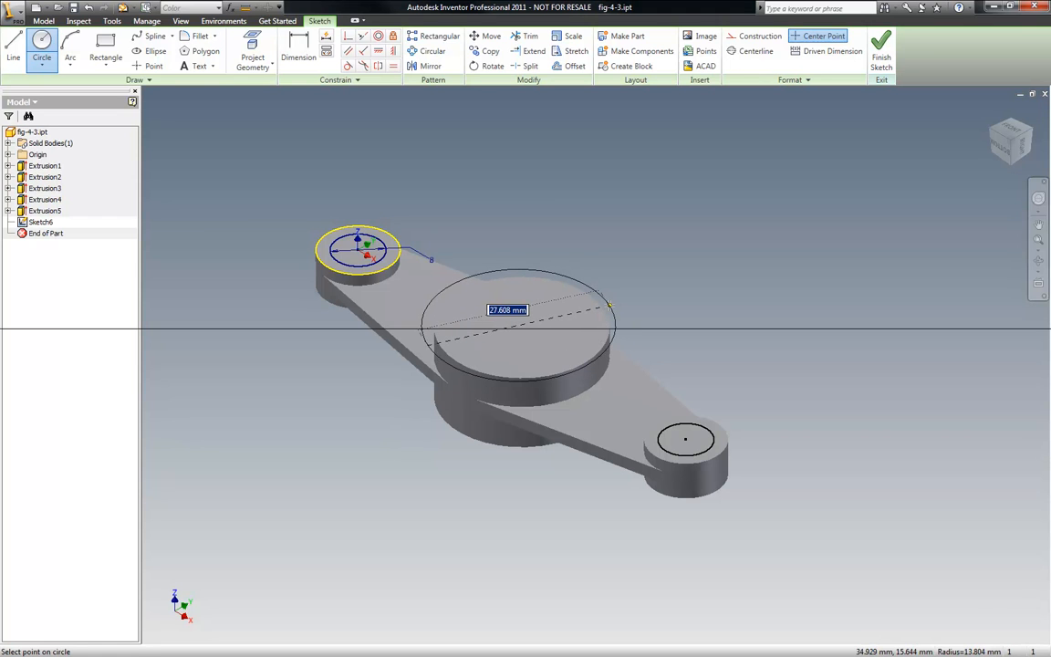
key("Escape")
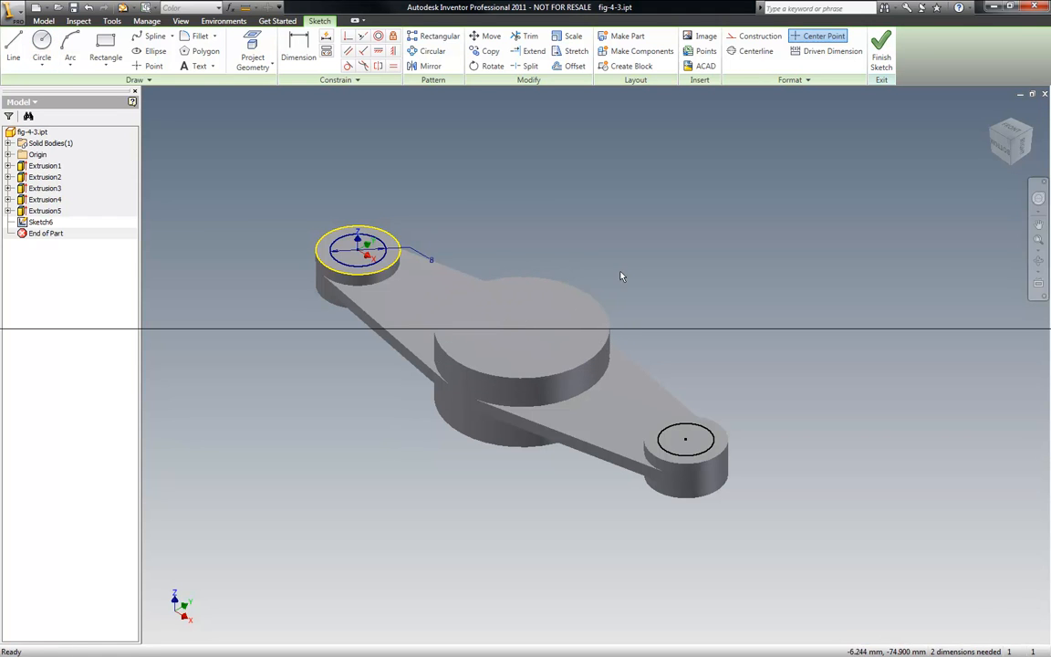
- Finish the sketch and try to extrude both end circles downward through all as a cut
right_click(526, 197)
left_click(540, 219)
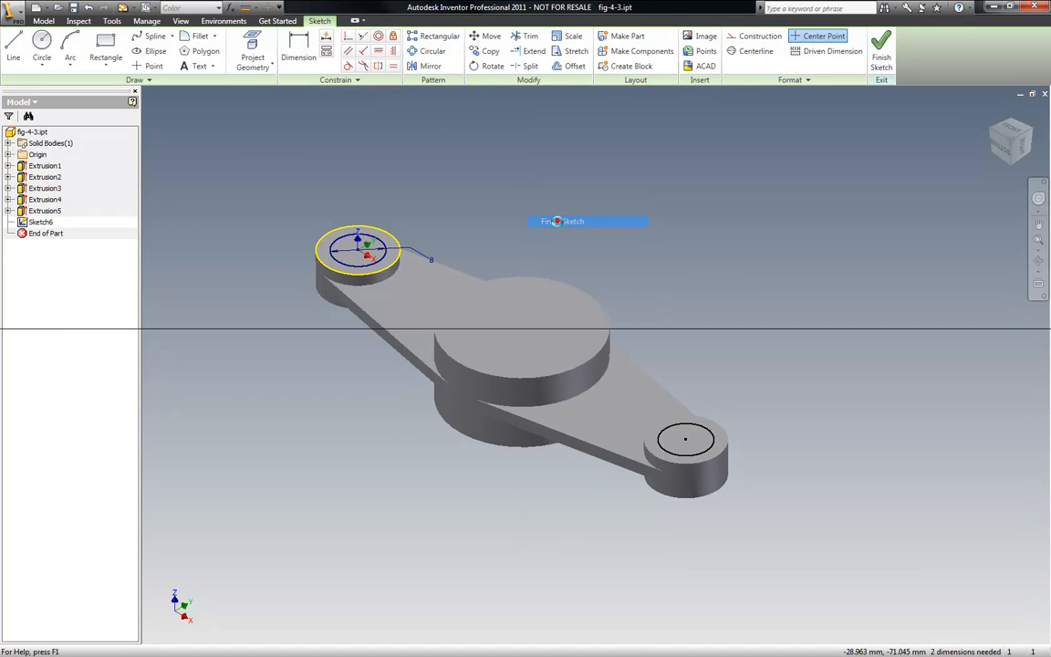
left_click(67, 50)
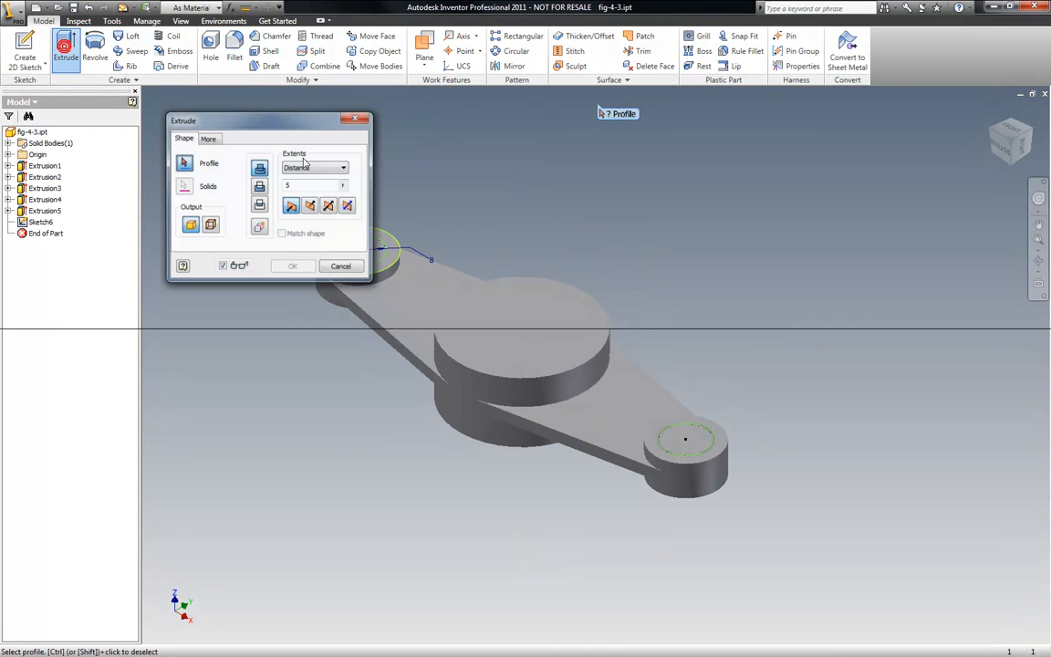
left_click(381, 254)
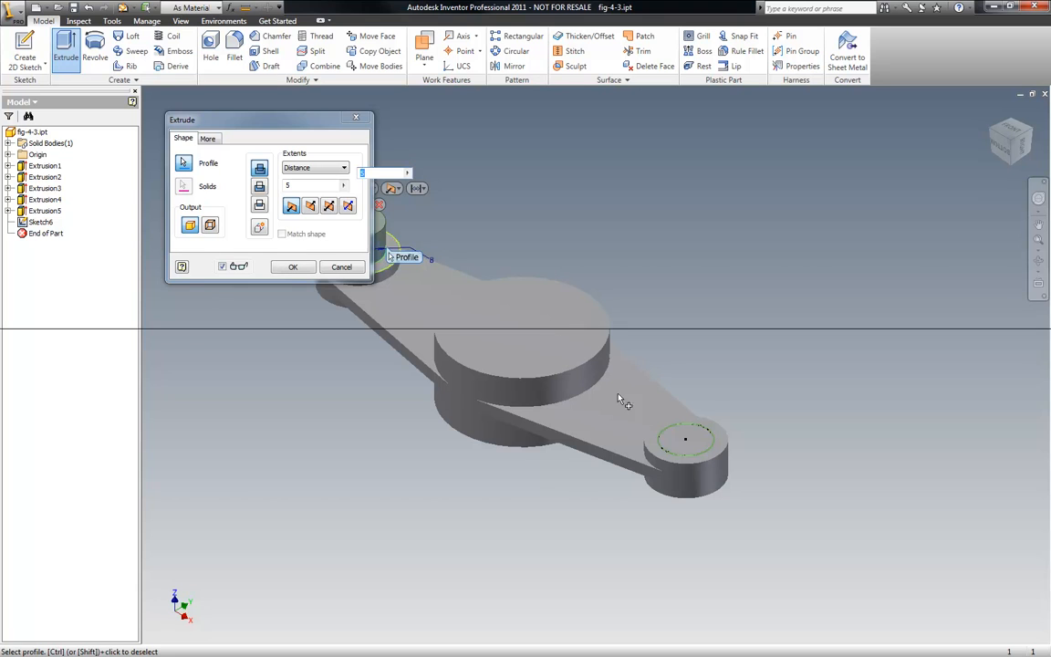
left_click(683, 435)
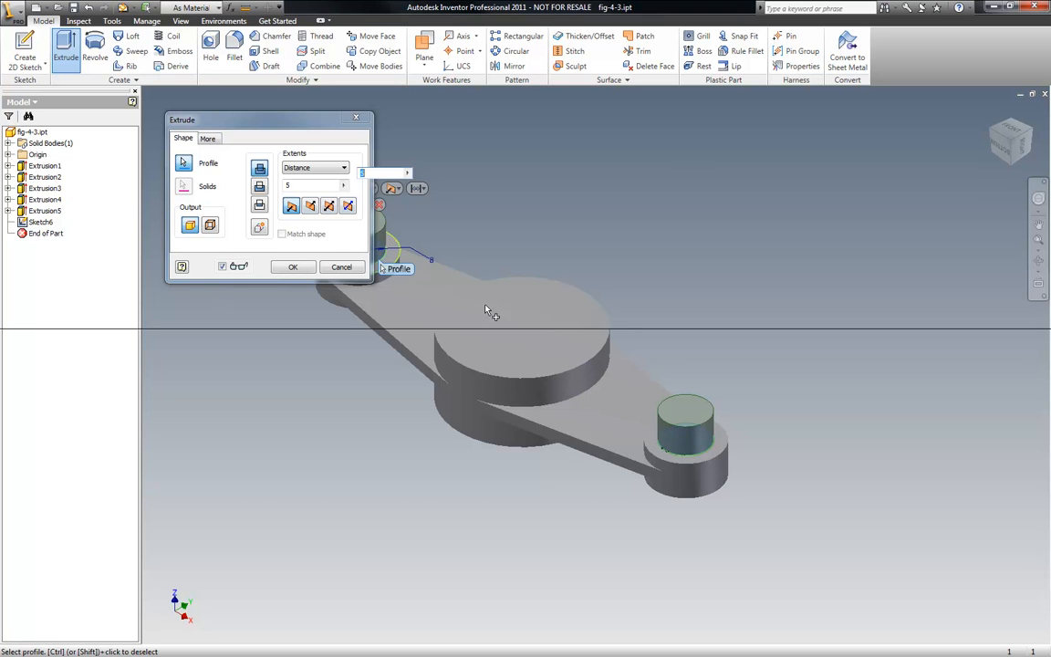
left_click_drag(269, 117, 717, 116)
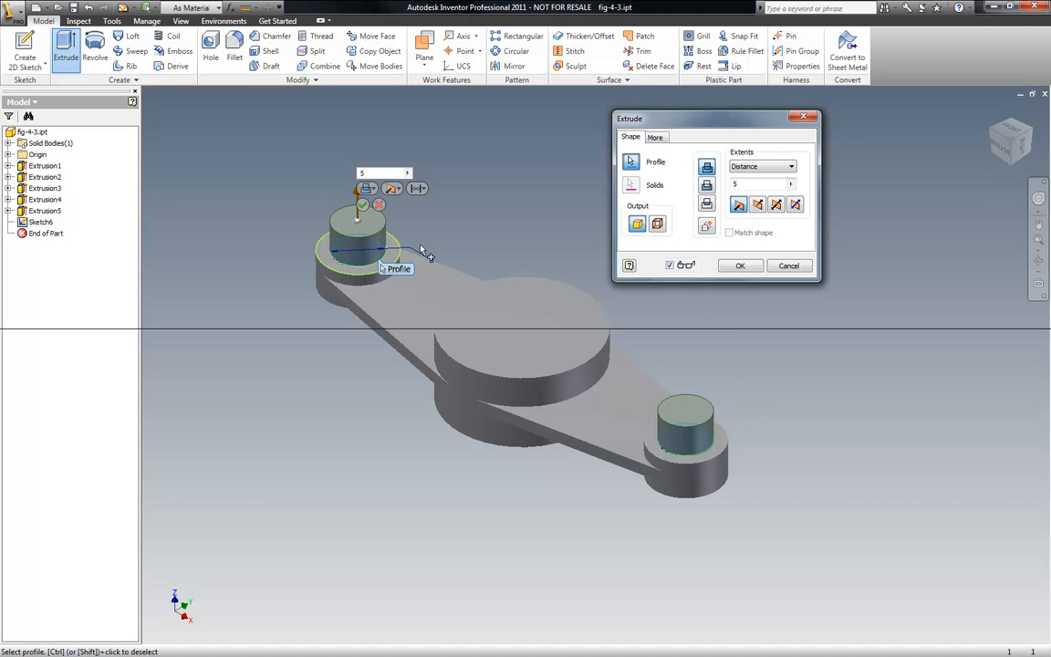
left_click(393, 189)
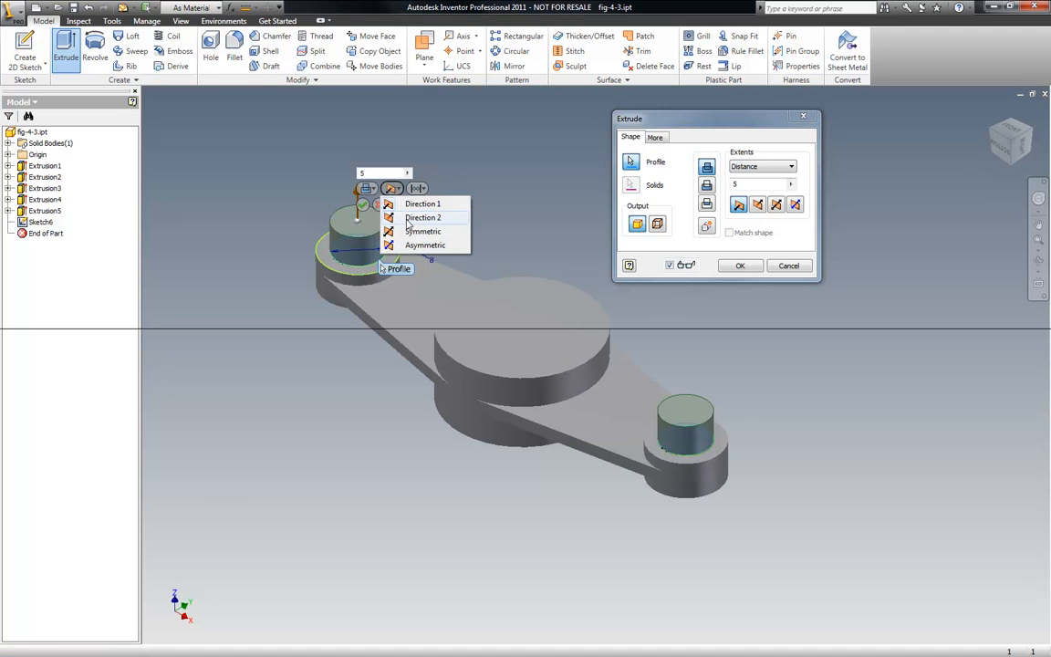
left_click(408, 219)
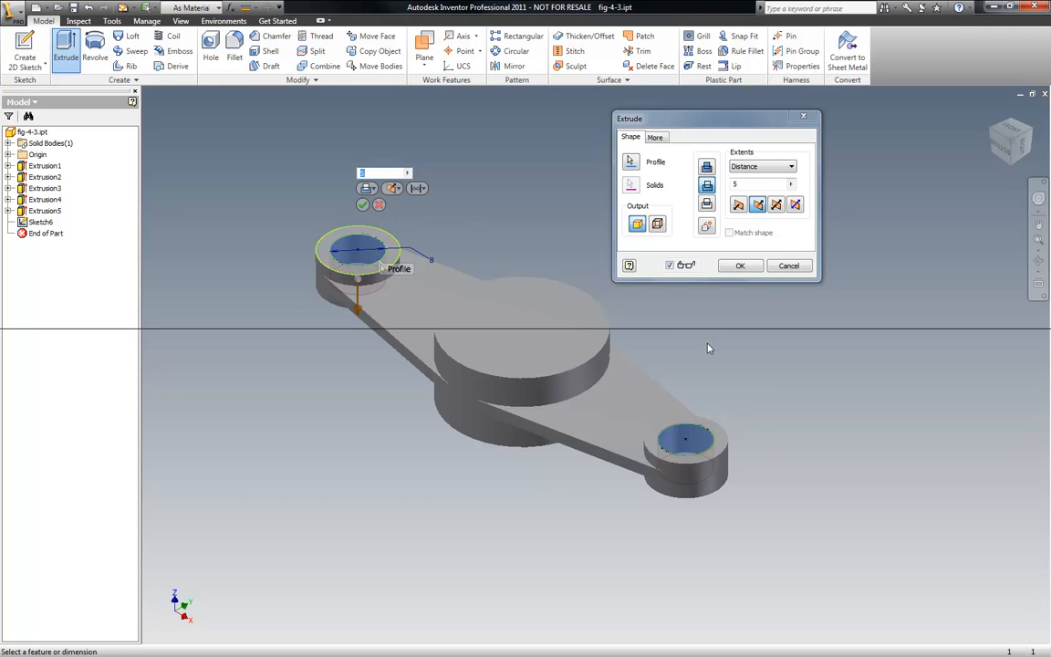
left_click(409, 173)
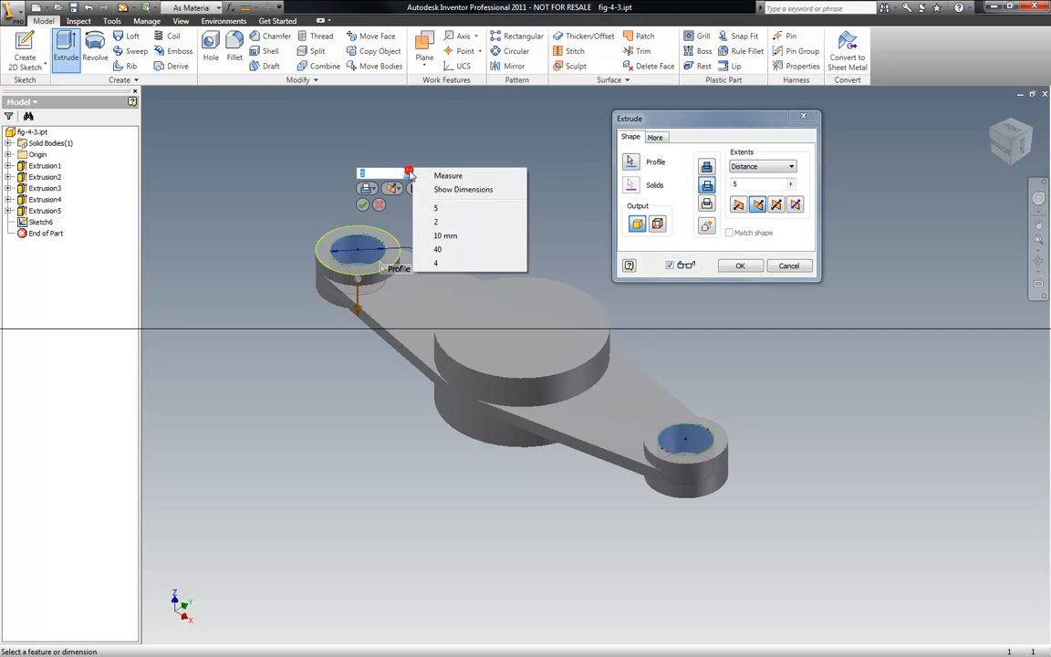
left_click(358, 154)
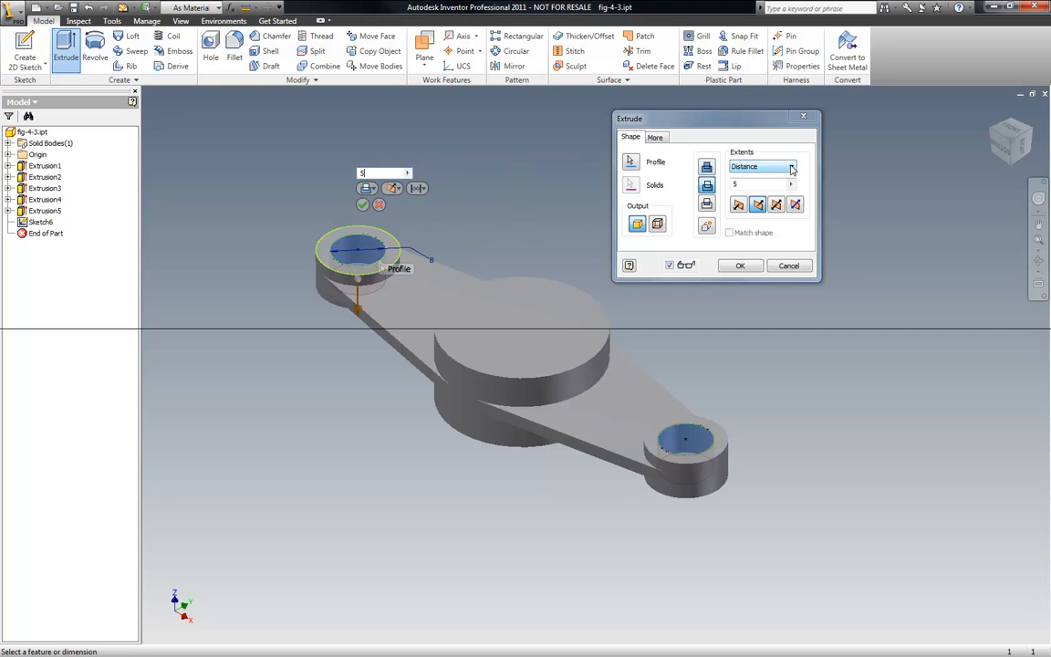
left_click(792, 185)
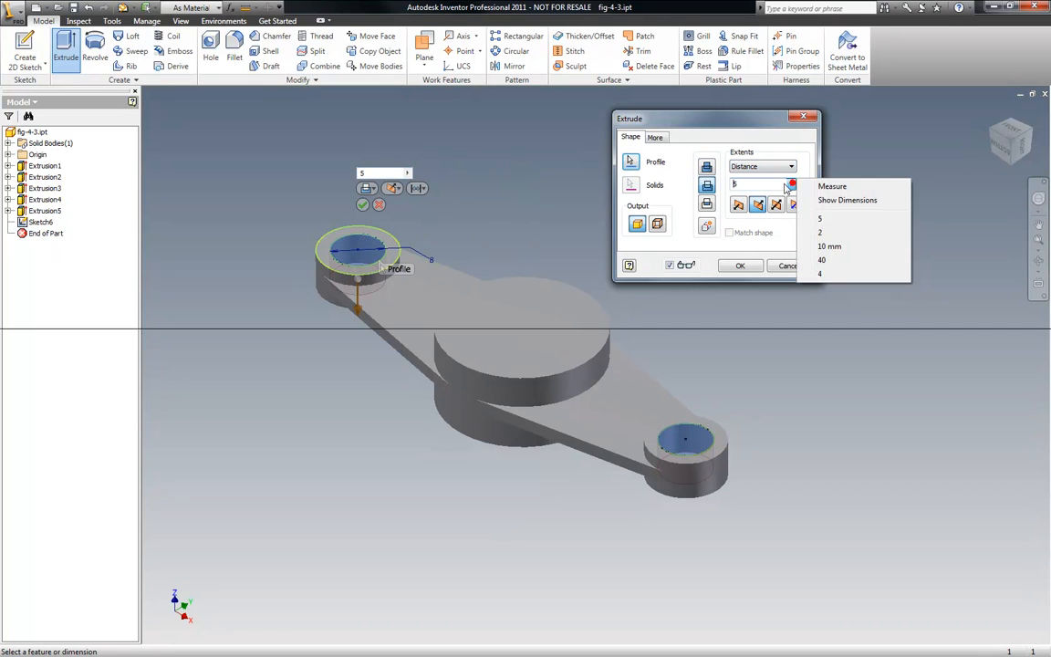
left_click(763, 186)
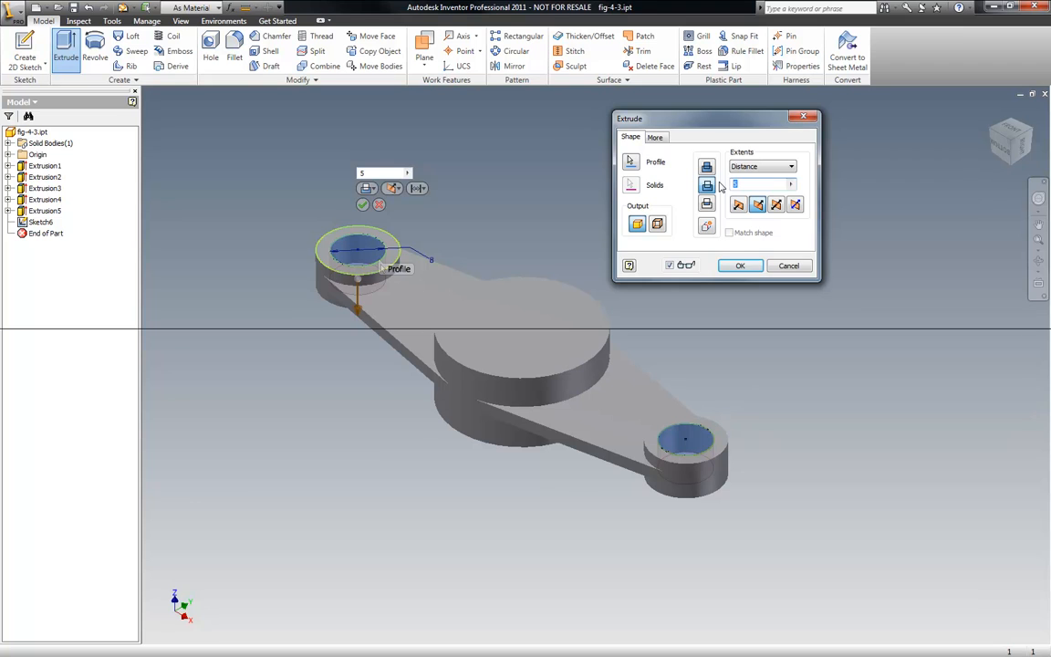
type("22")
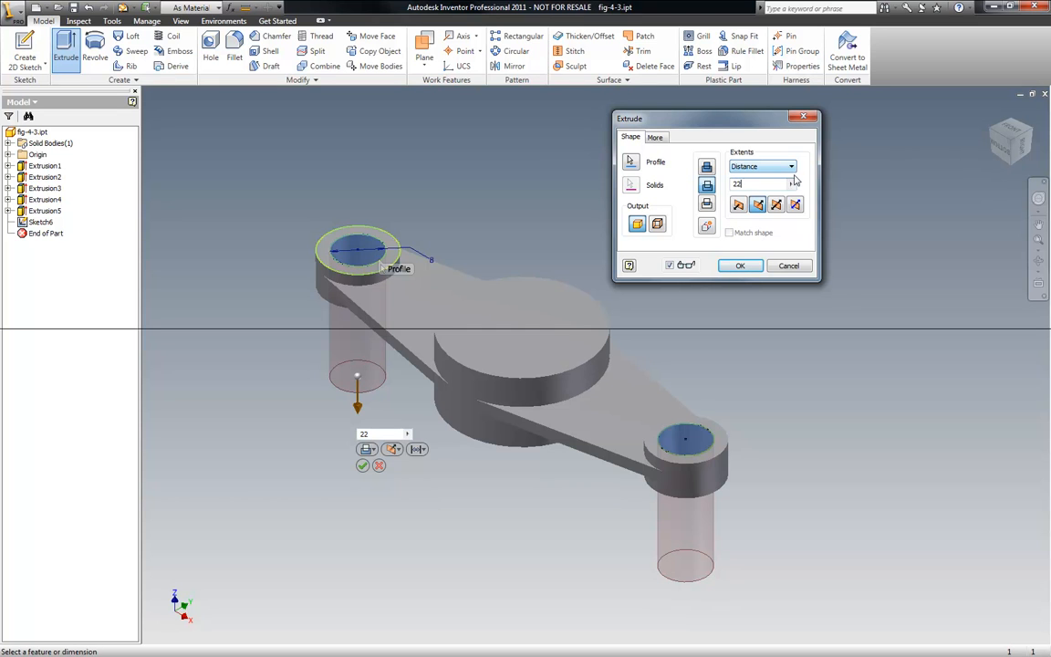
left_click(762, 166)
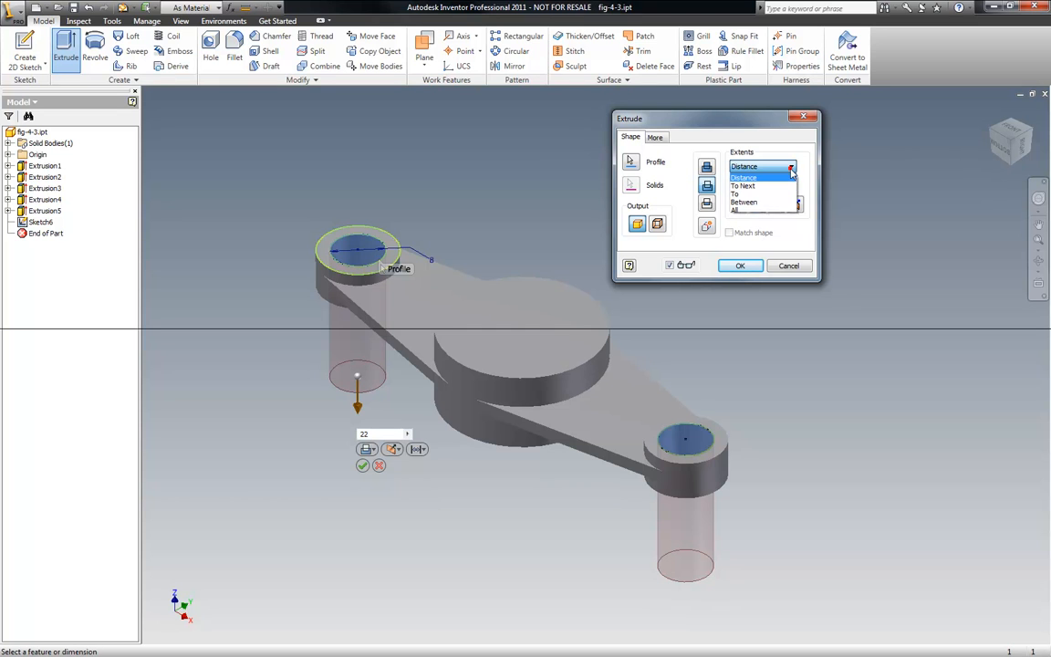
left_click(744, 210)
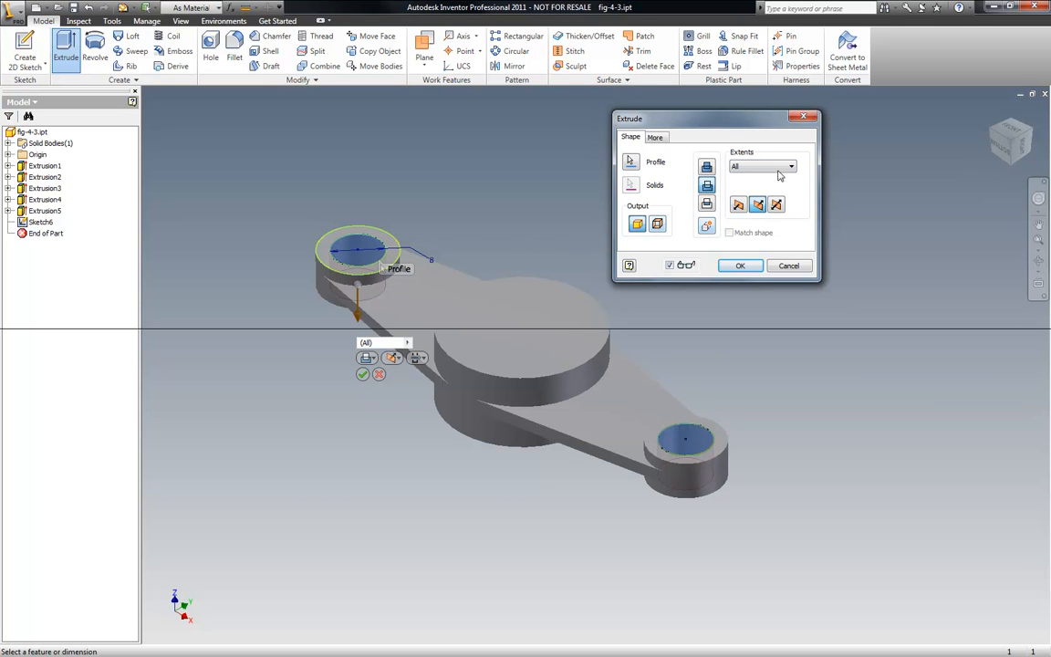
left_click(741, 266)
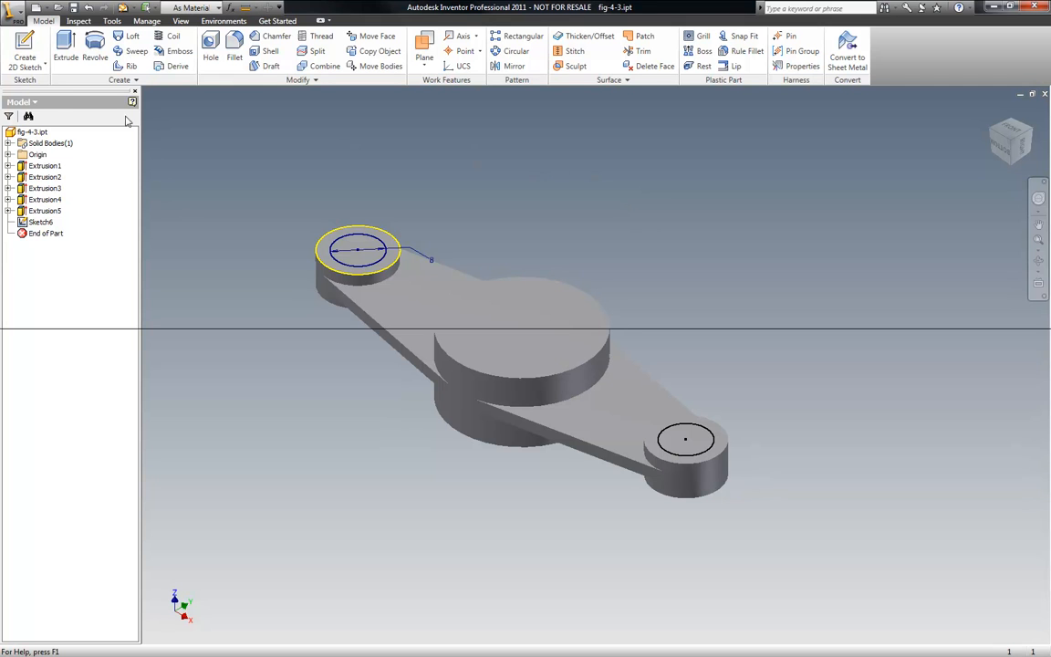
- Cut both end circles through all to make holes in the end bosses
left_click(66, 50)
left_click(370, 265)
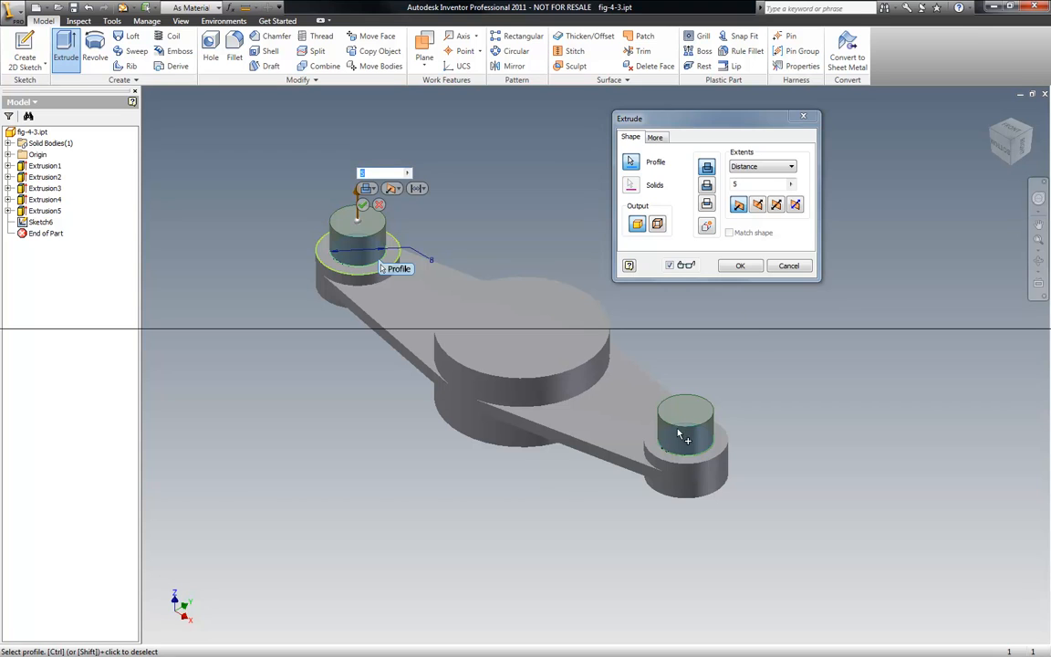
left_click(716, 164)
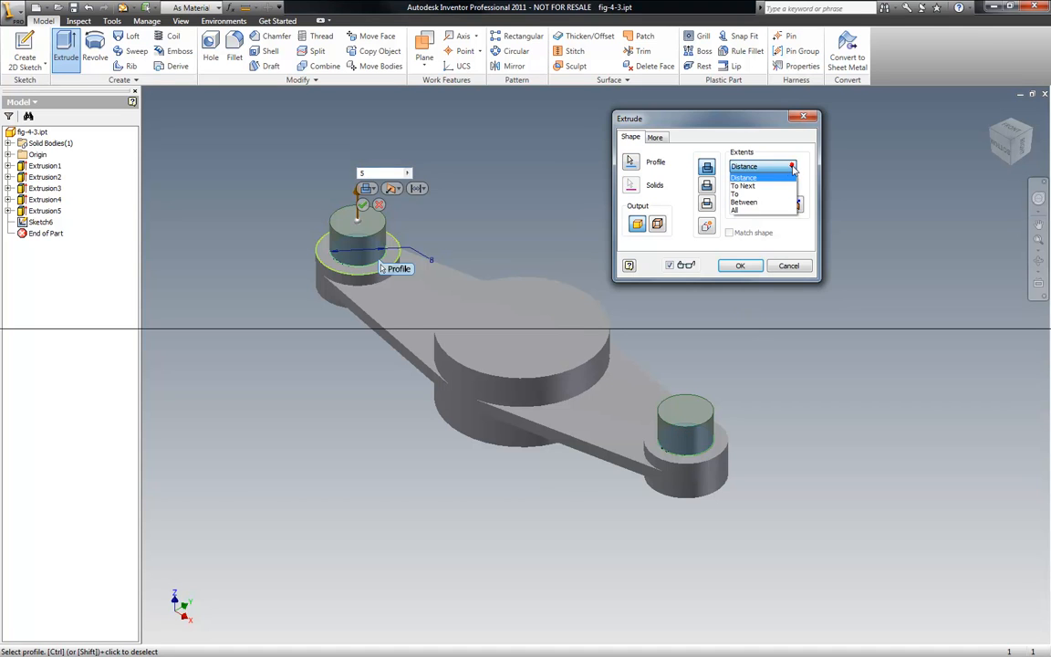
left_click(746, 210)
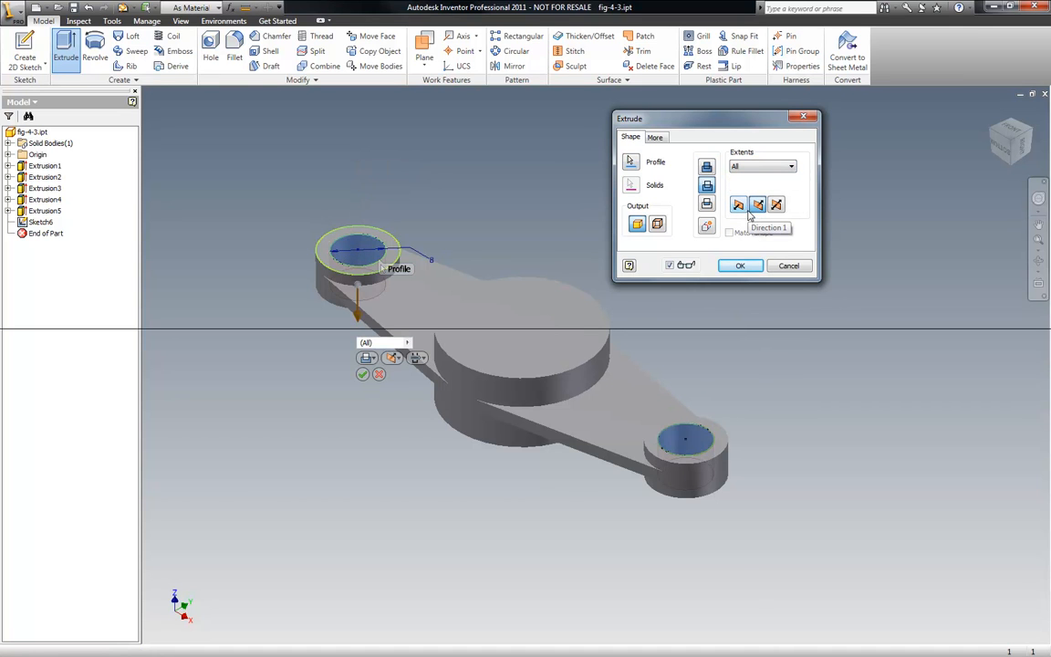
left_click(740, 266)
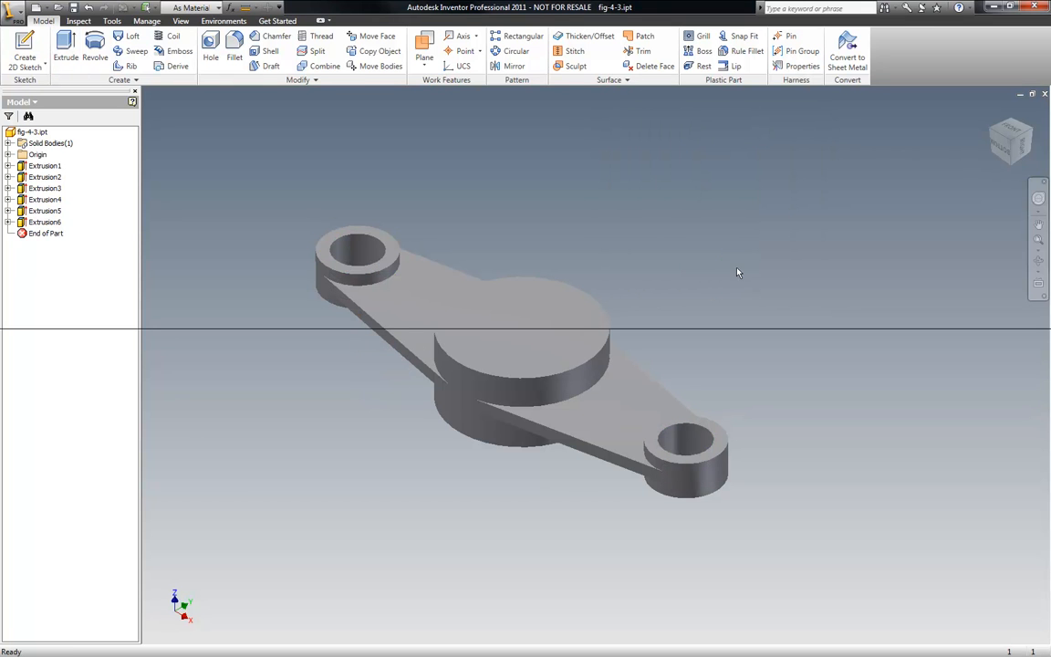
- Start a new sketch on the top face of the upper central boss and draw a circle centred on its centre
left_click(1039, 261)
left_click_drag(607, 301, 610, 371)
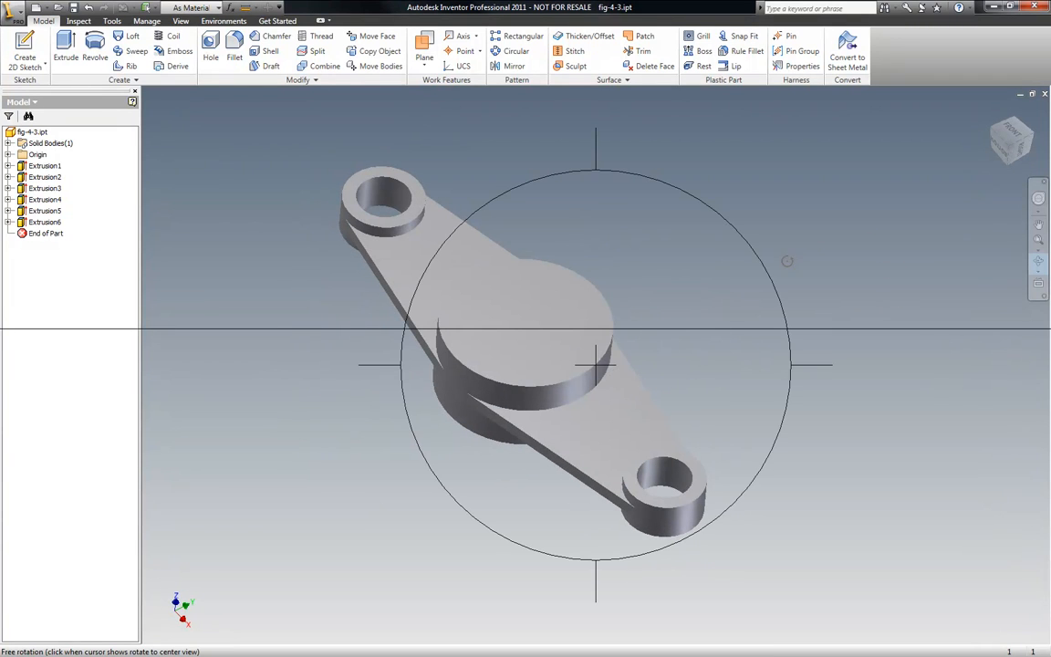
key("Escape")
right_click(638, 205)
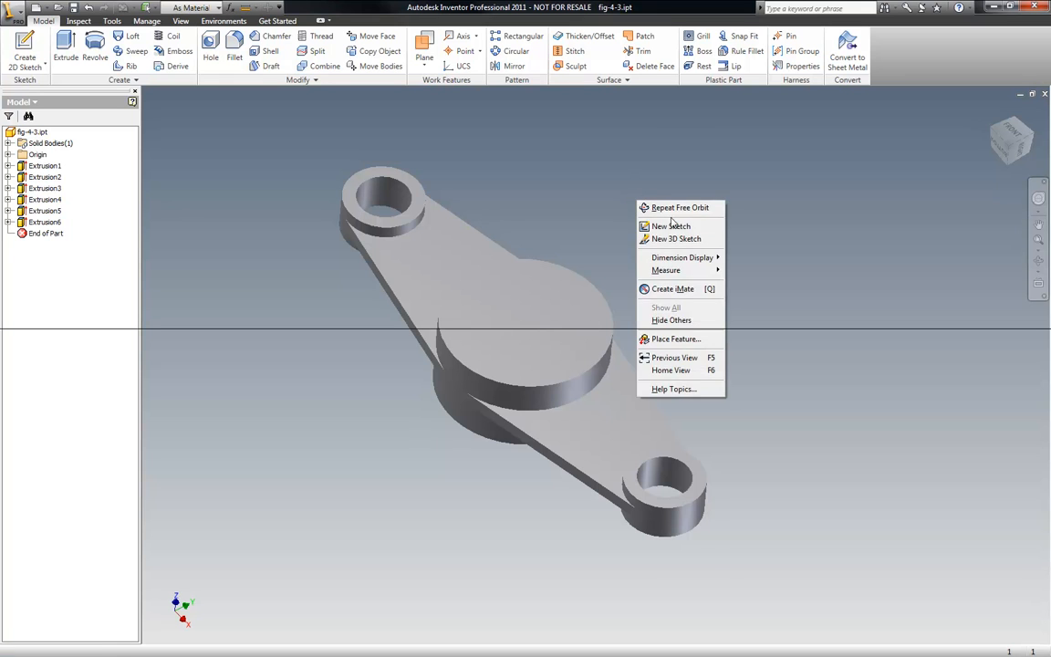
left_click(659, 228)
left_click(540, 316)
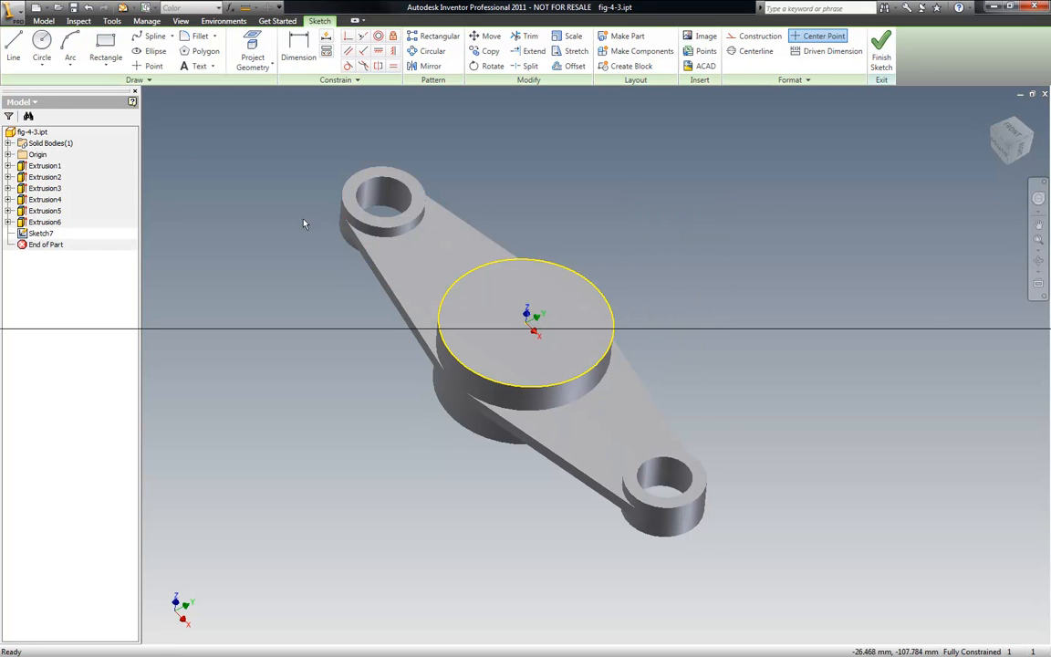
left_click(41, 41)
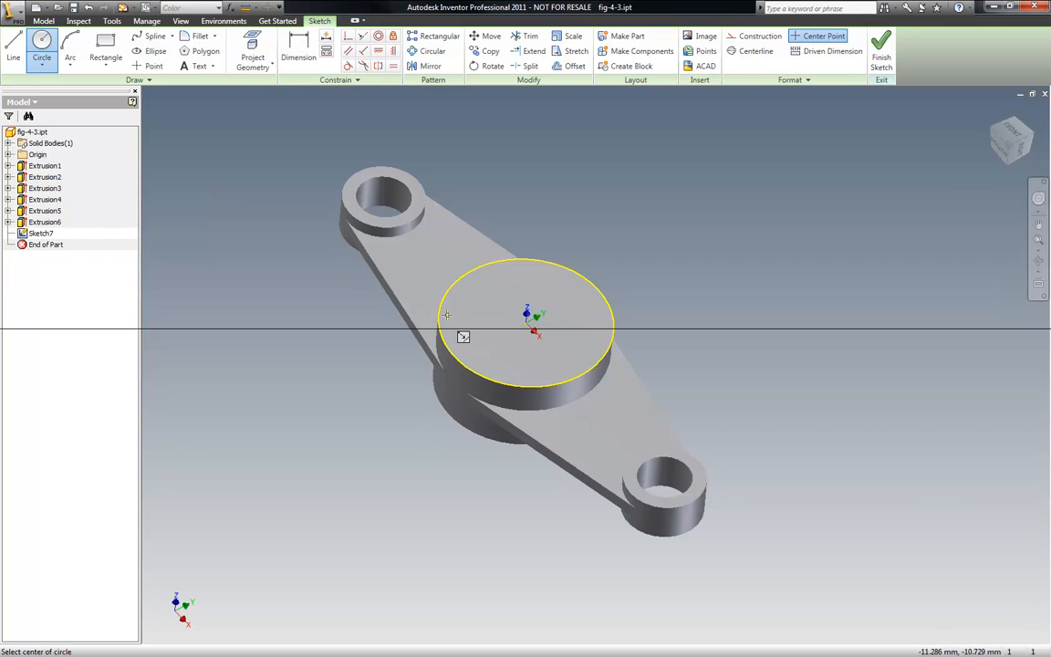
left_click(527, 323)
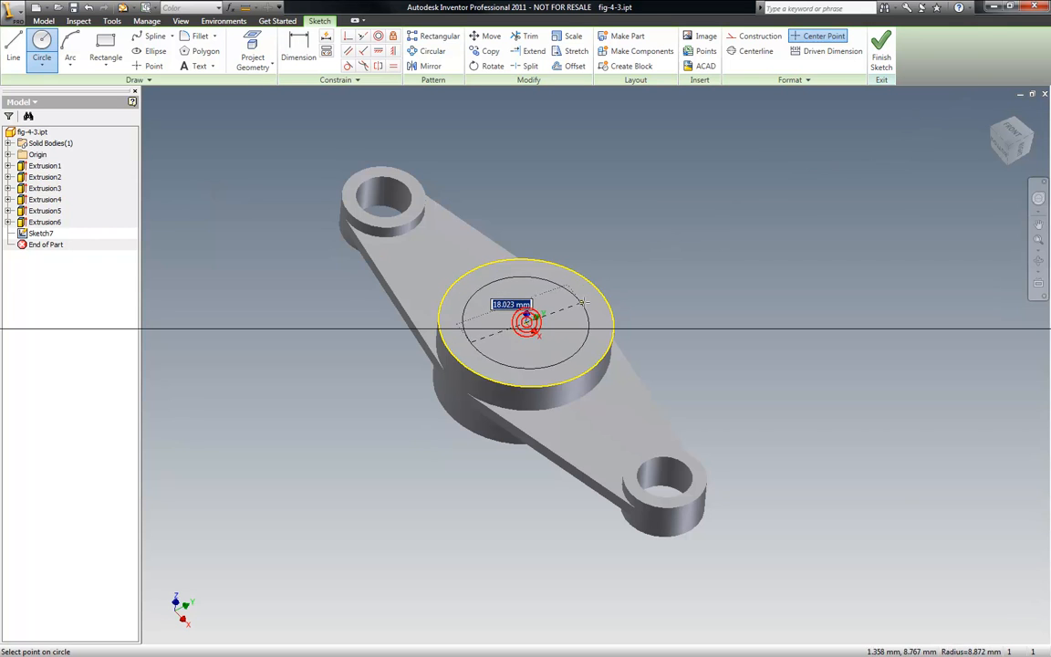
left_click(587, 300)
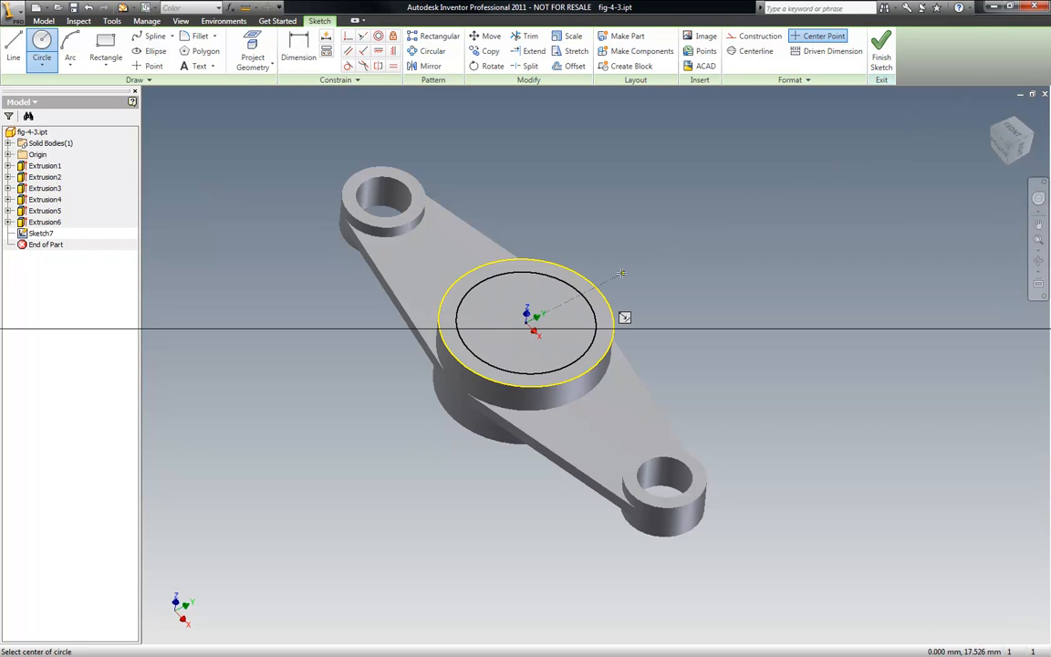
key("Escape")
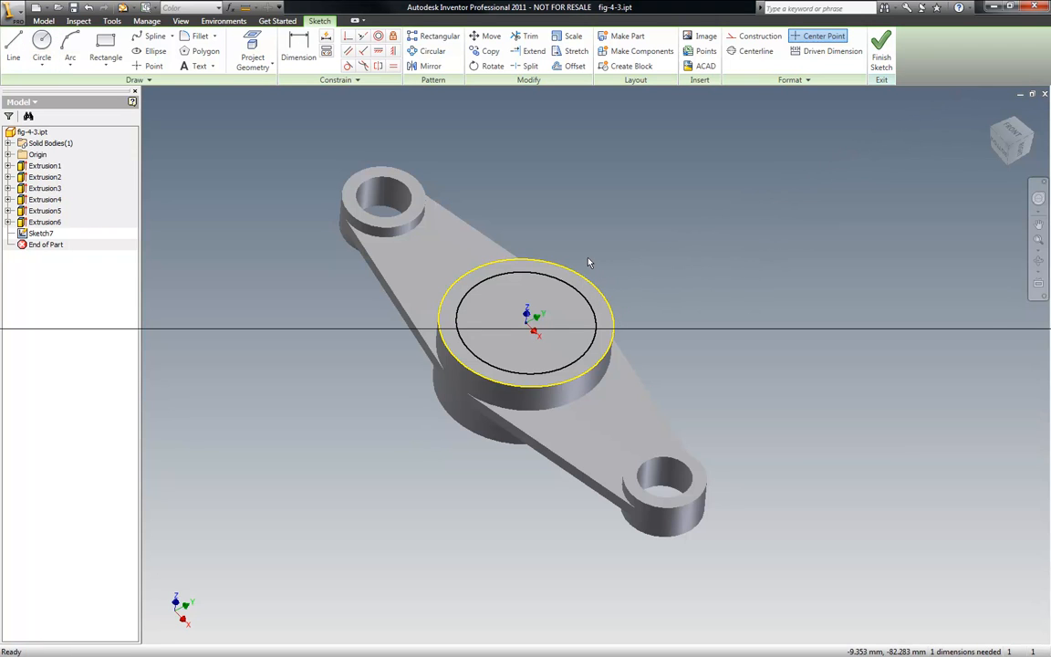
- Dimension the new circle's diameter to 20 mm
key("d")
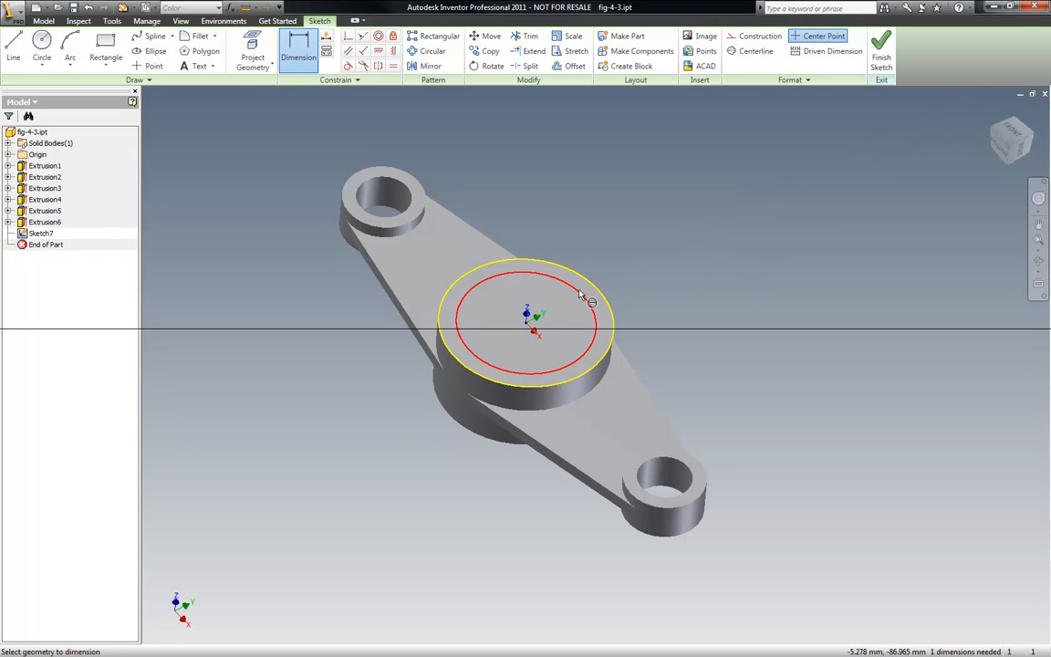
left_click(581, 290)
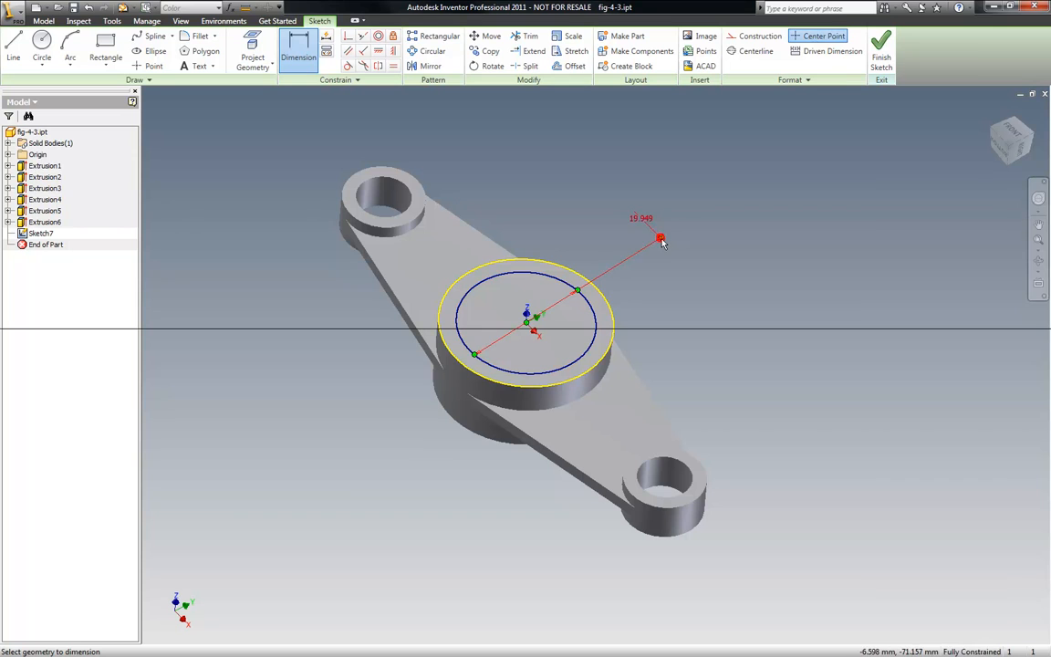
left_click(658, 244)
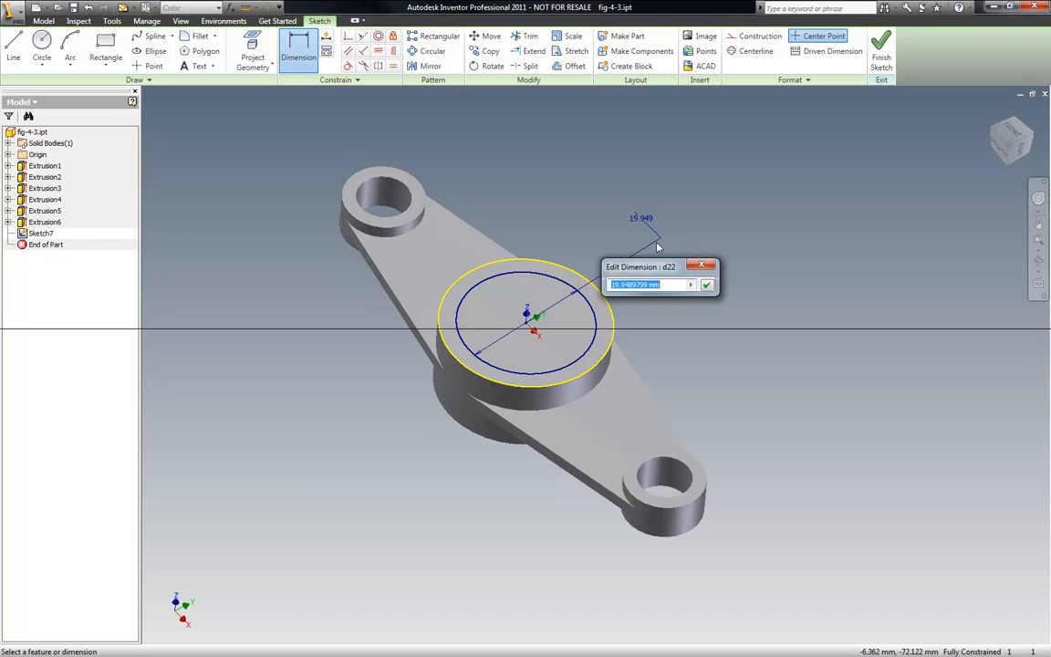
type("20")
key("Return")
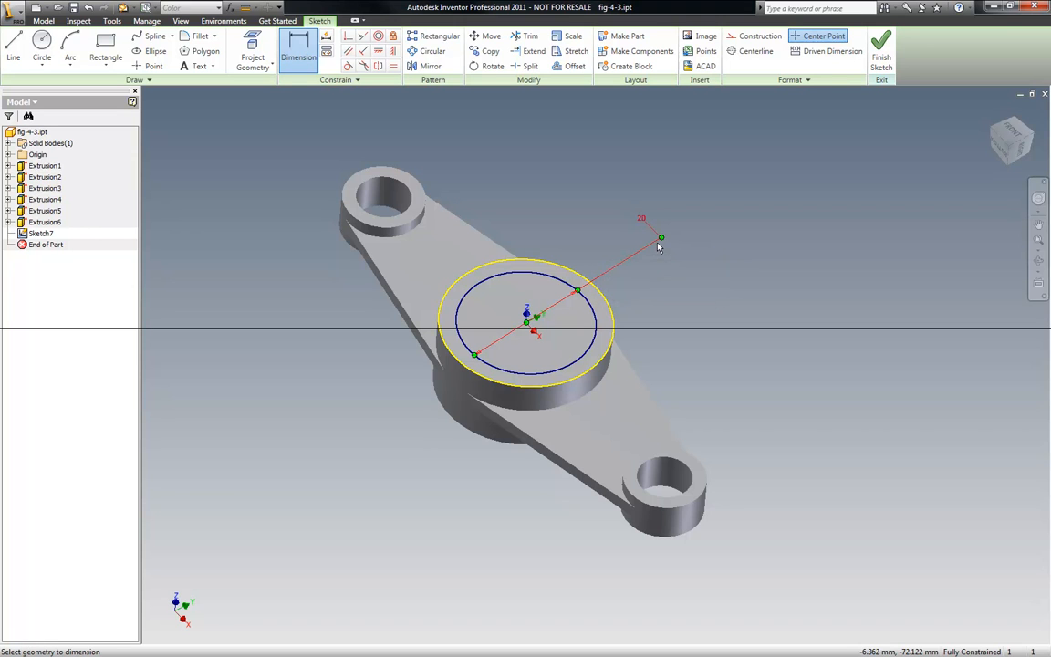
- Finish the sketch and cut the 20 mm circle through all the central bosses with Extrude
right_click(481, 146)
left_click(519, 151)
right_click(478, 151)
left_click(497, 173)
left_click(66, 46)
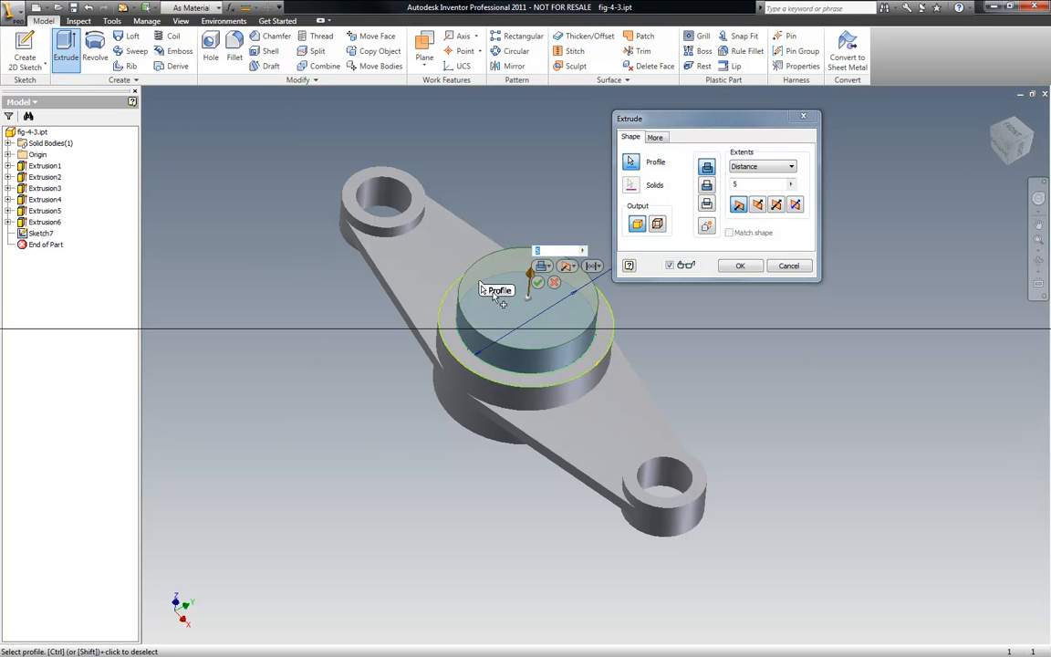
left_click(791, 167)
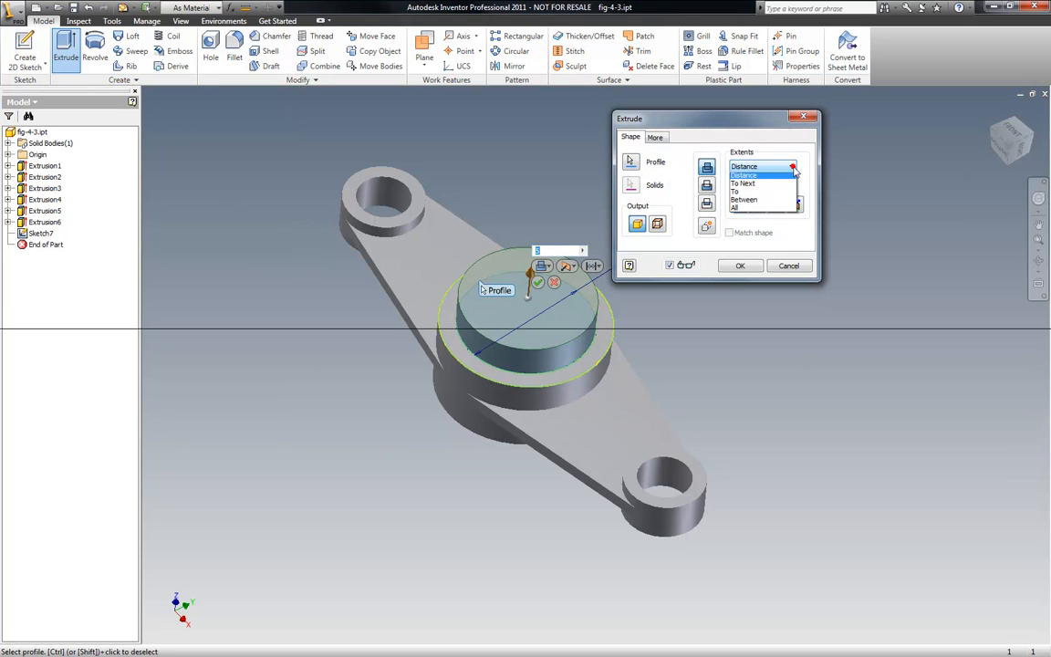
left_click(736, 207)
left_click(757, 204)
left_click(741, 265)
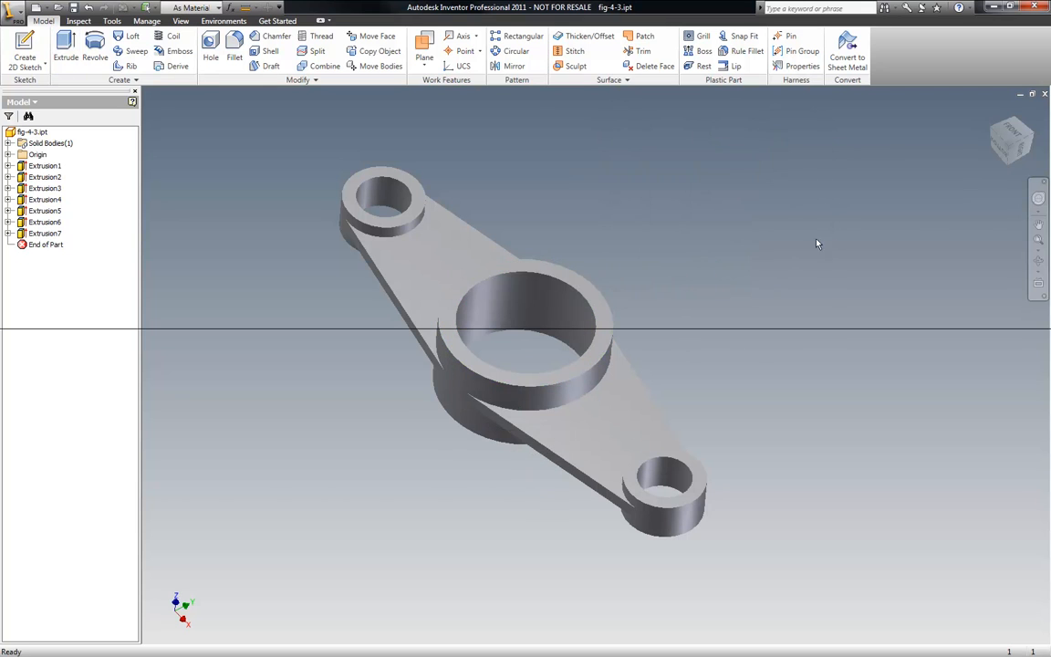
- Orbit the model to inspect the central hole from different angles
left_click(1038, 260)
left_click_drag(636, 357, 407, 246)
left_click_drag(593, 340, 445, 254)
left_click_drag(626, 359, 617, 255)
left_click_drag(655, 382, 576, 224)
left_click_drag(688, 332, 262, 412)
left_click_drag(490, 366, 401, 399)
left_click_drag(504, 330, 601, 476)
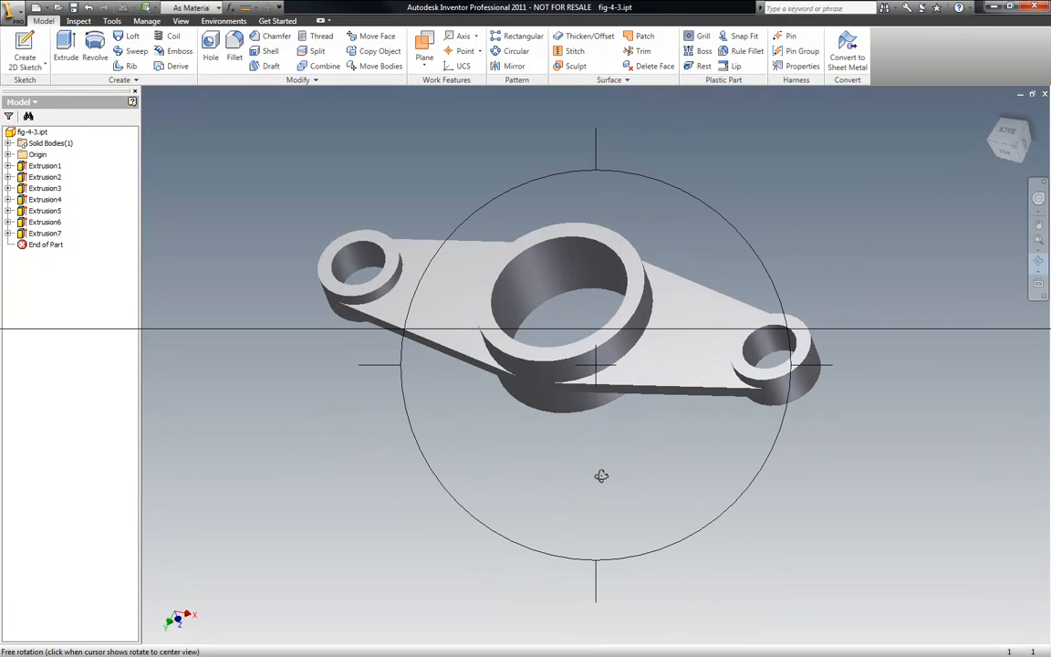